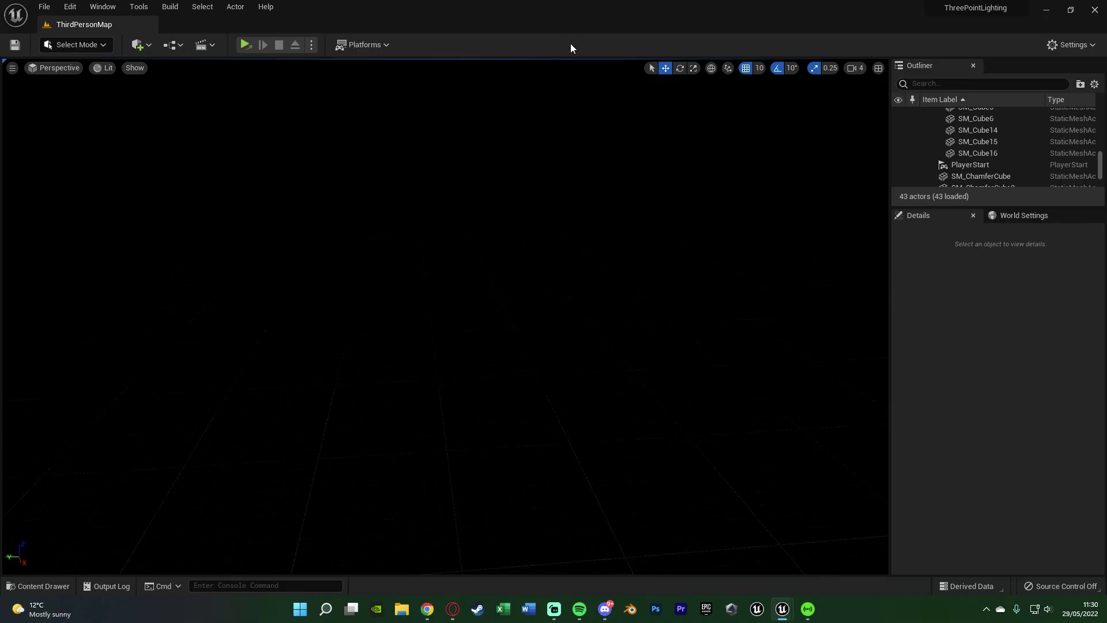
# Delete the room's ceiling slab and the two raised blocks above the side walls
pyautogui.moveTo(570, 115); pyautogui.dragTo(352, 101, button='right')
pyautogui.click(511, 220)
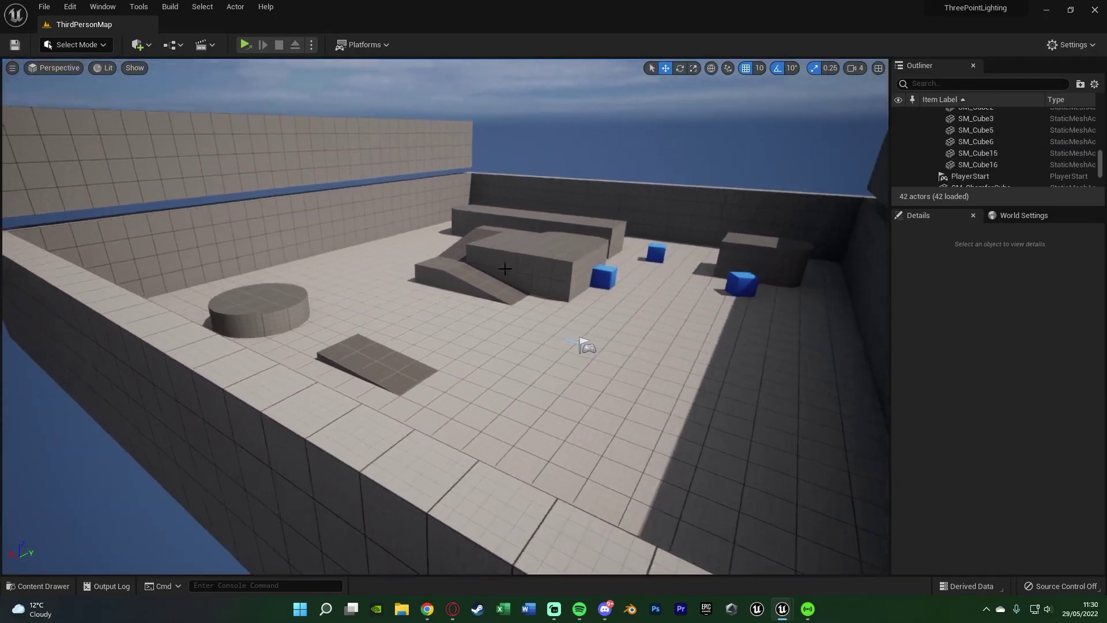
pyautogui.moveTo(505, 268); pyautogui.dragTo(651, 259, button='right')
pyautogui.click(716, 217)
pyautogui.keyDown('shift'); pyautogui.click(190, 152); pyautogui.keyUp('shift')
pyautogui.press('Delete')
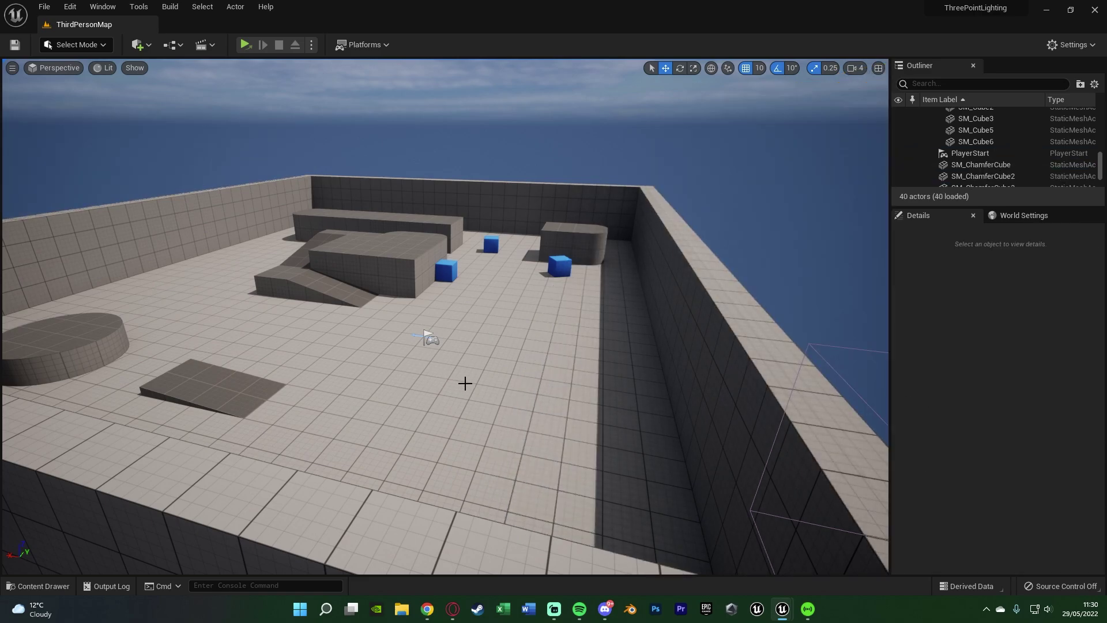
# Duplicate the room's floor slab upward to a Z location of 400 to form a ceiling, and deselect it
pyautogui.click(466, 384)
pyautogui.moveTo(490, 392); pyautogui.dragTo(715, 421, button='right')
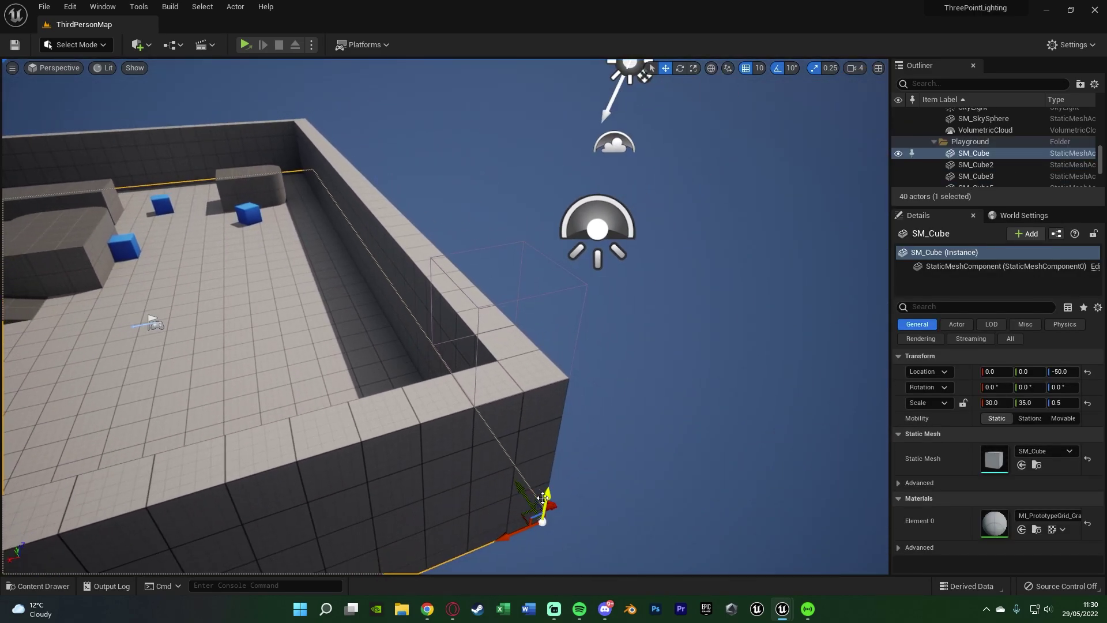
pyautogui.keyDown('alt'); pyautogui.moveTo(543, 499); pyautogui.dragTo(558, 333); pyautogui.keyUp('alt')
pyautogui.moveTo(559, 334); pyautogui.dragTo(375, 300, button='right')
pyautogui.moveTo(66, 209); pyautogui.dragTo(71, 221)
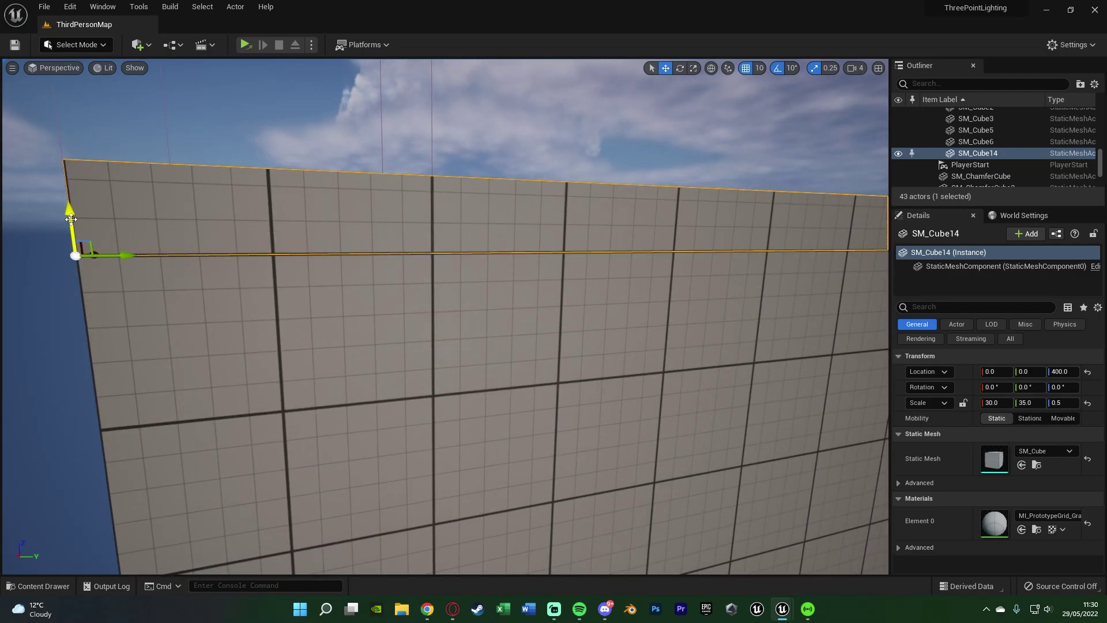
pyautogui.press('Escape')
pyautogui.moveTo(72, 221); pyautogui.dragTo(236, 271, button='right')
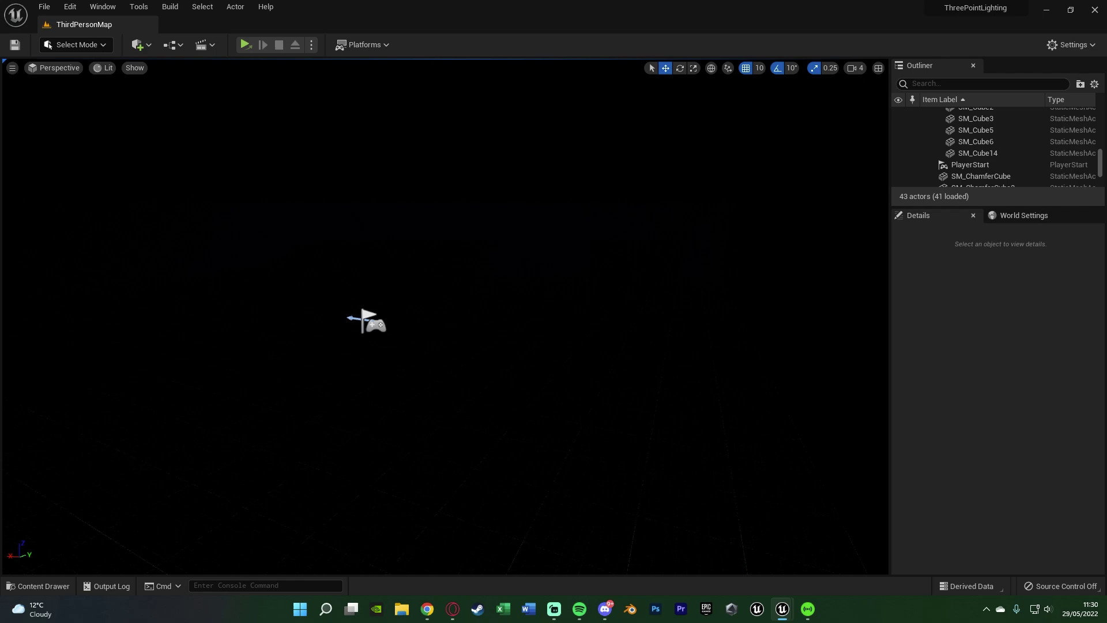
# Inspect the enclosed room's interior in the Unlit view mode and return to the Lit view mode
pyautogui.moveTo(445, 316); pyautogui.dragTo(404, 286, button='right')
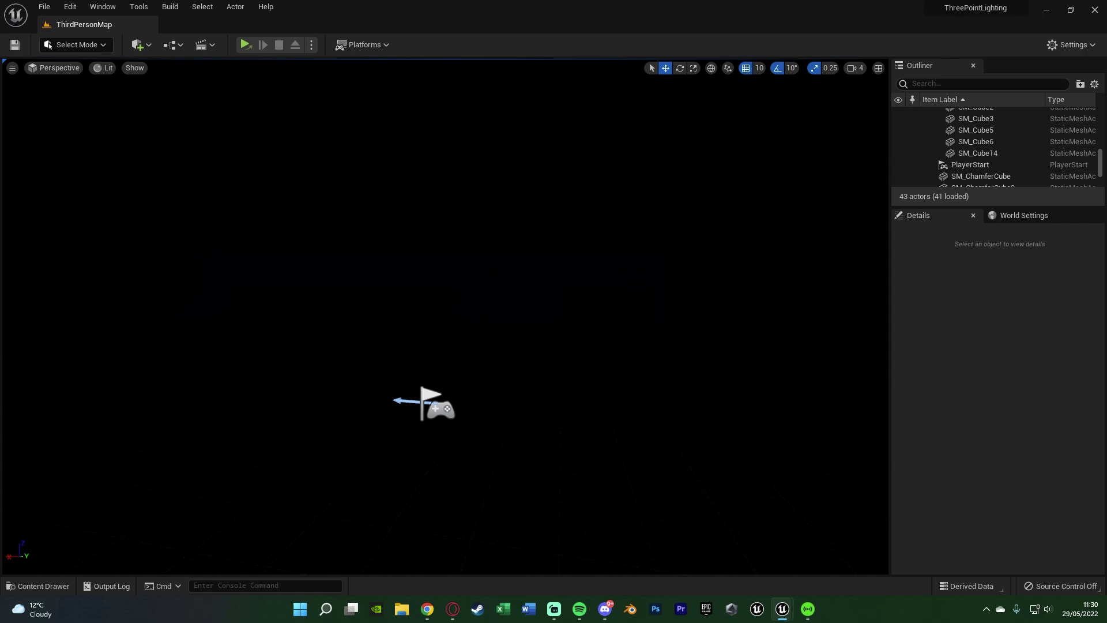
pyautogui.click(104, 68)
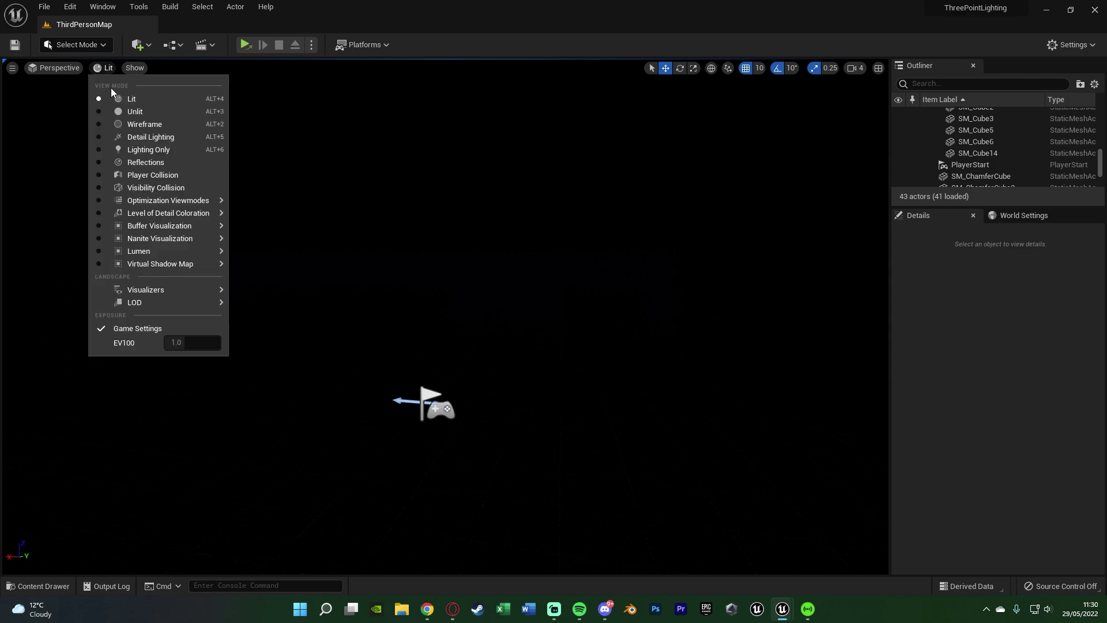
pyautogui.click(115, 101)
pyautogui.click(104, 67)
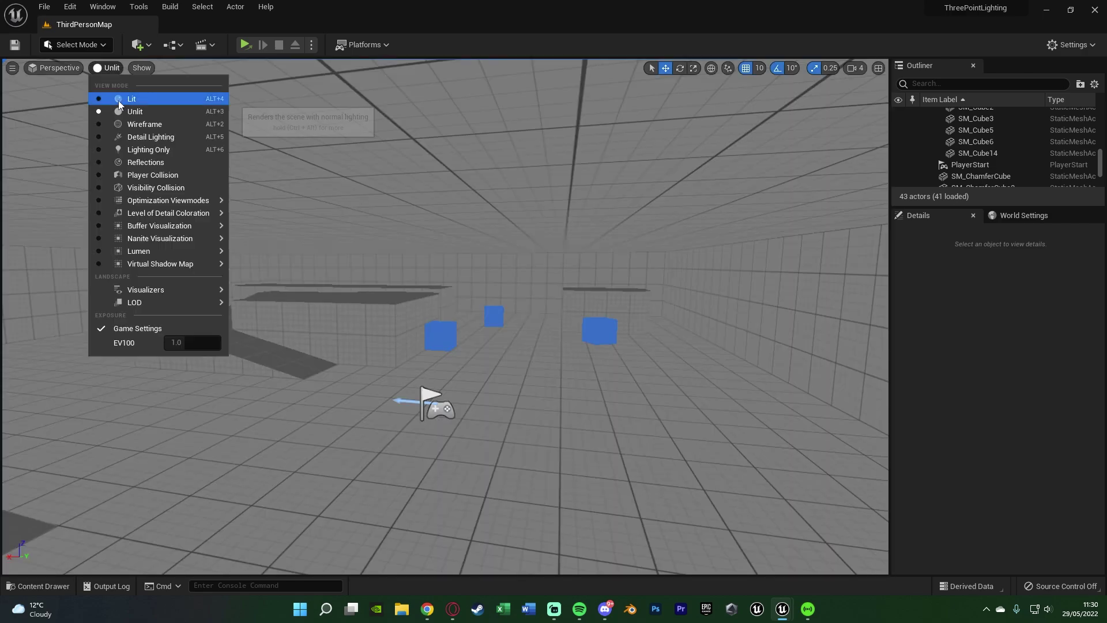
pyautogui.click(118, 99)
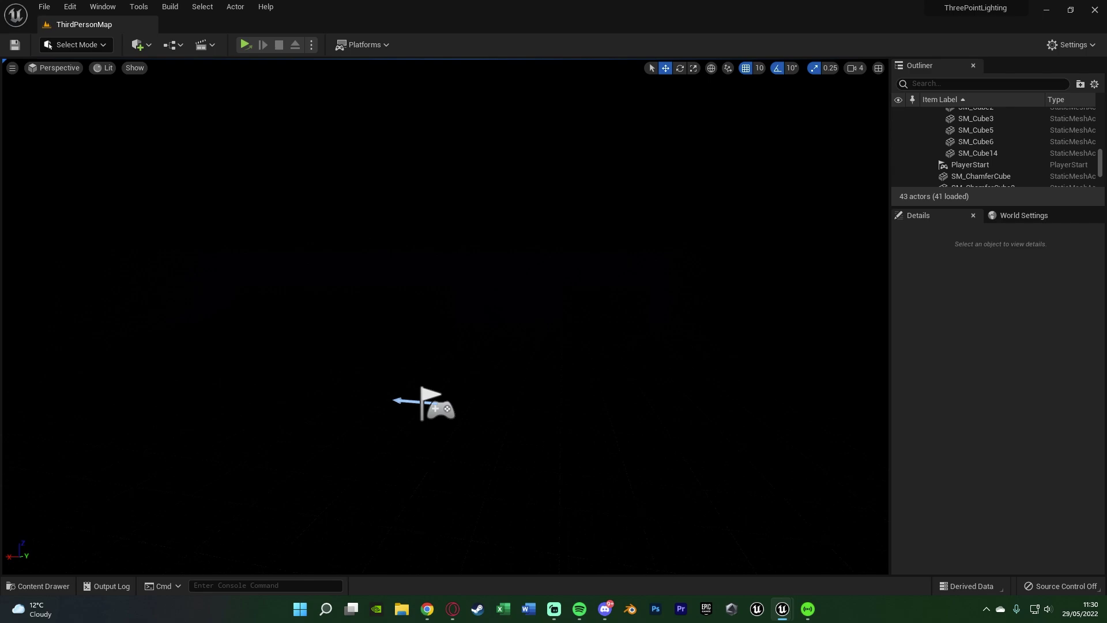
pyautogui.moveTo(445, 316); pyautogui.dragTo(634, 316, button='right')
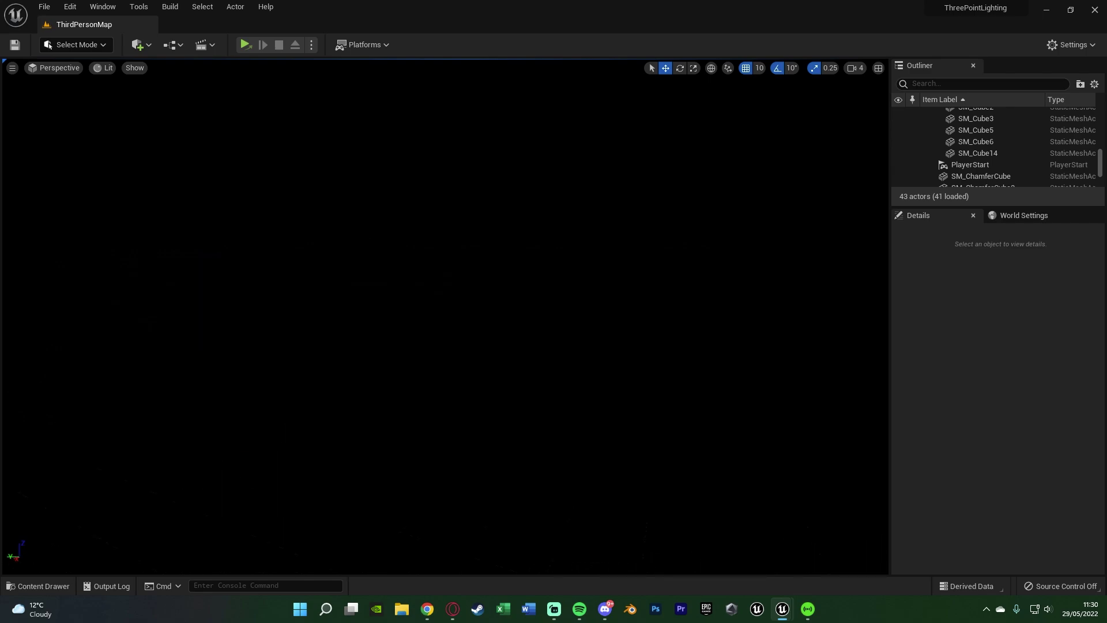
# Create an Actor Blueprint Class named ThreePointLightingBP in the Content folder and open it in a maximised editor
pyautogui.hotkey('ctrl', 'space')
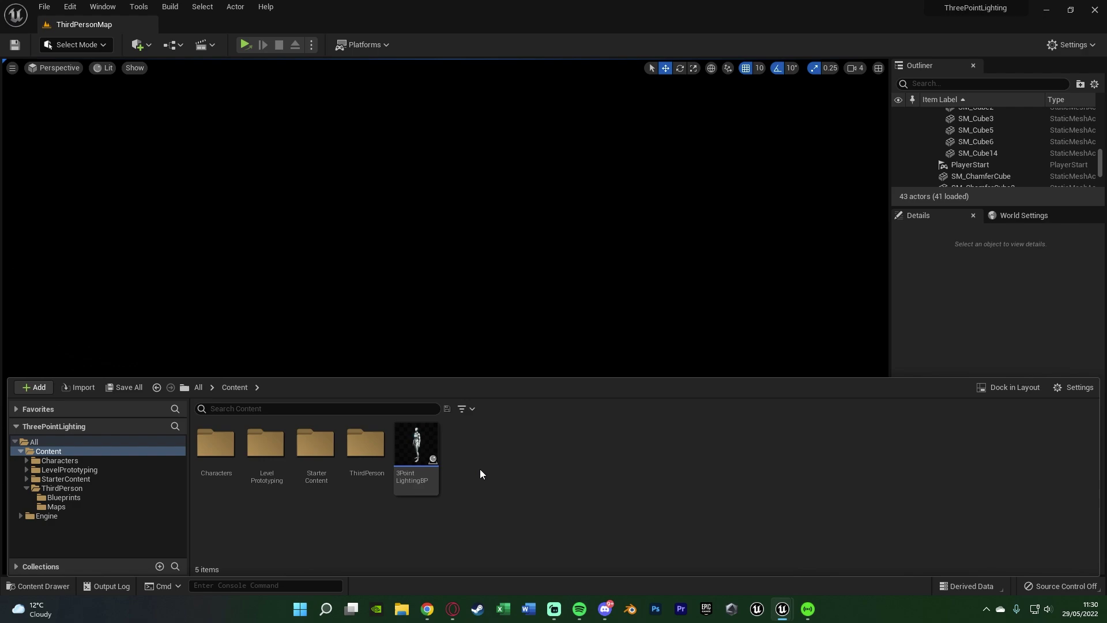
pyautogui.rightClick(480, 455)
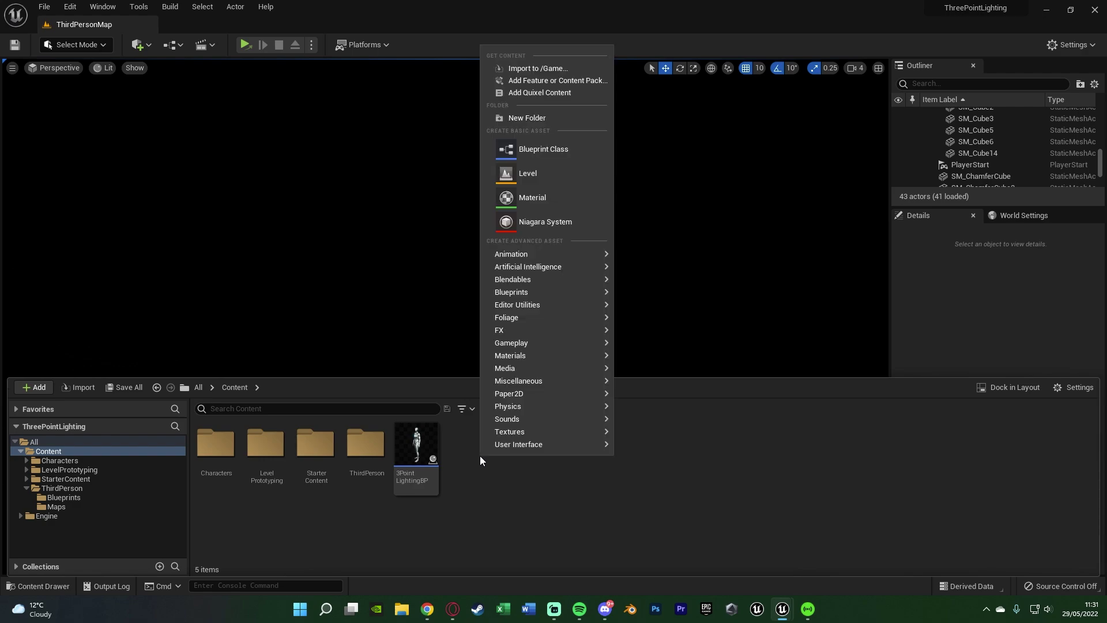
pyautogui.click(540, 146)
pyautogui.click(431, 207)
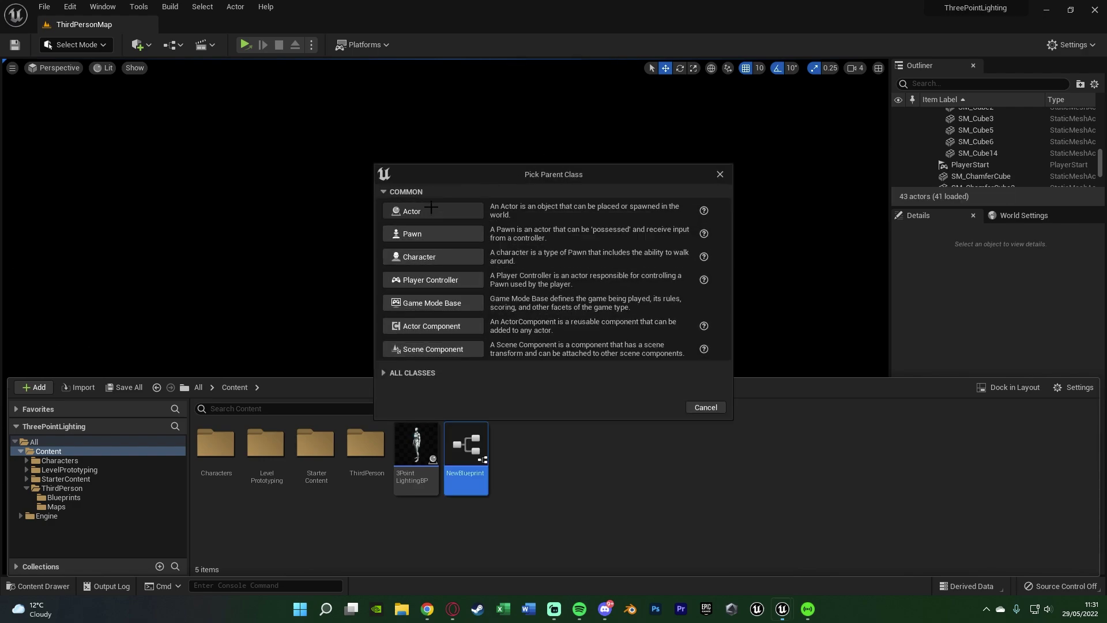
pyautogui.write('ThreeP')
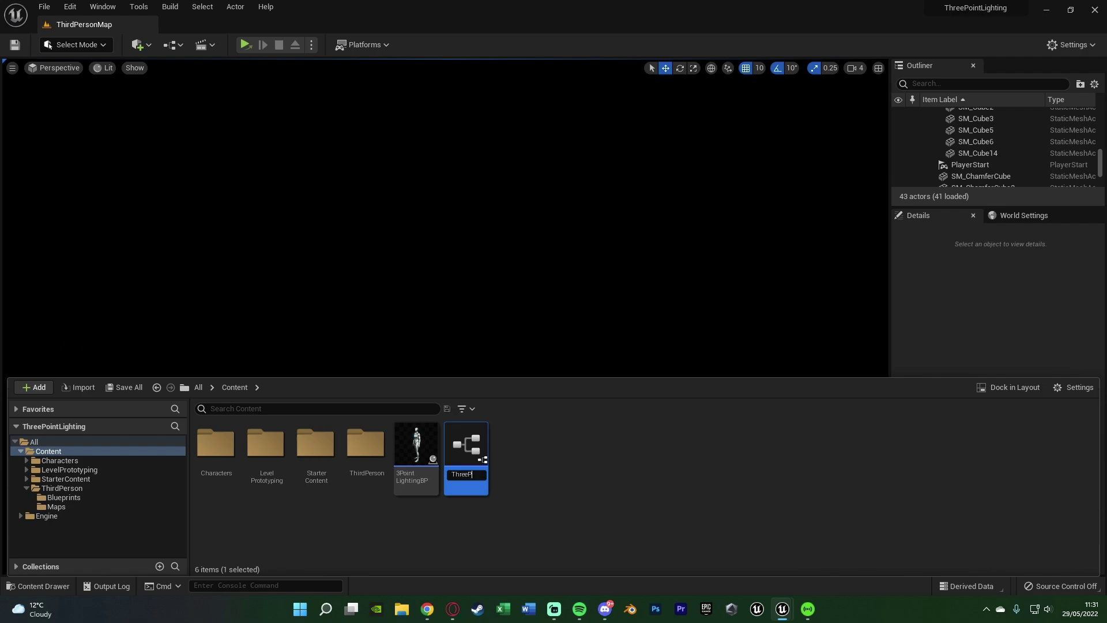
pyautogui.write('ointLighting')
pyautogui.write('BP')
pyautogui.press('Return')
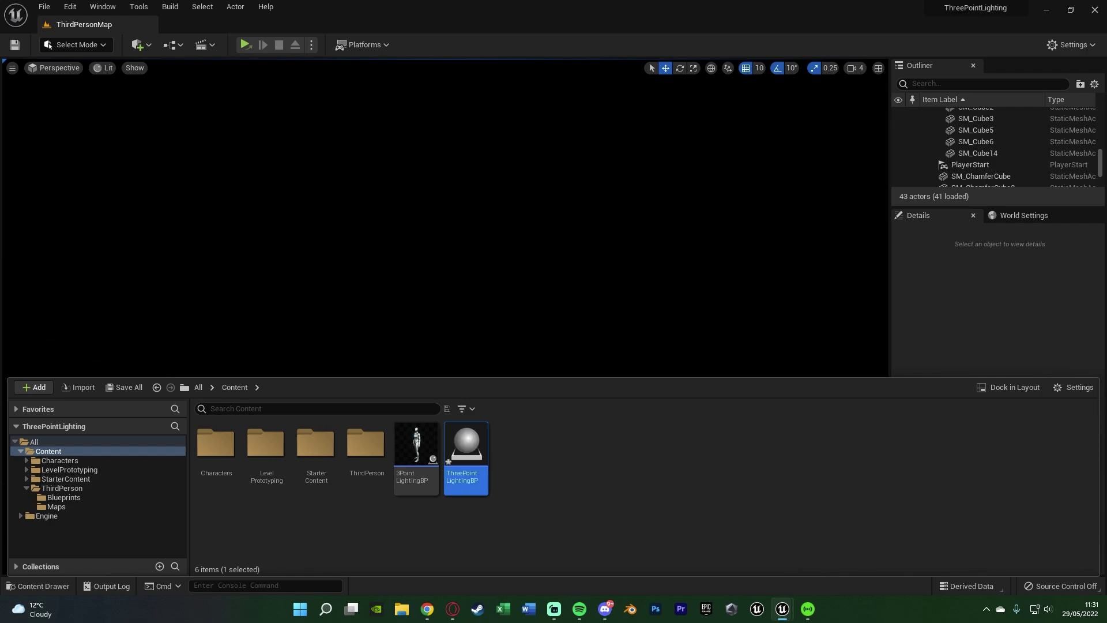
pyautogui.click(448, 209)
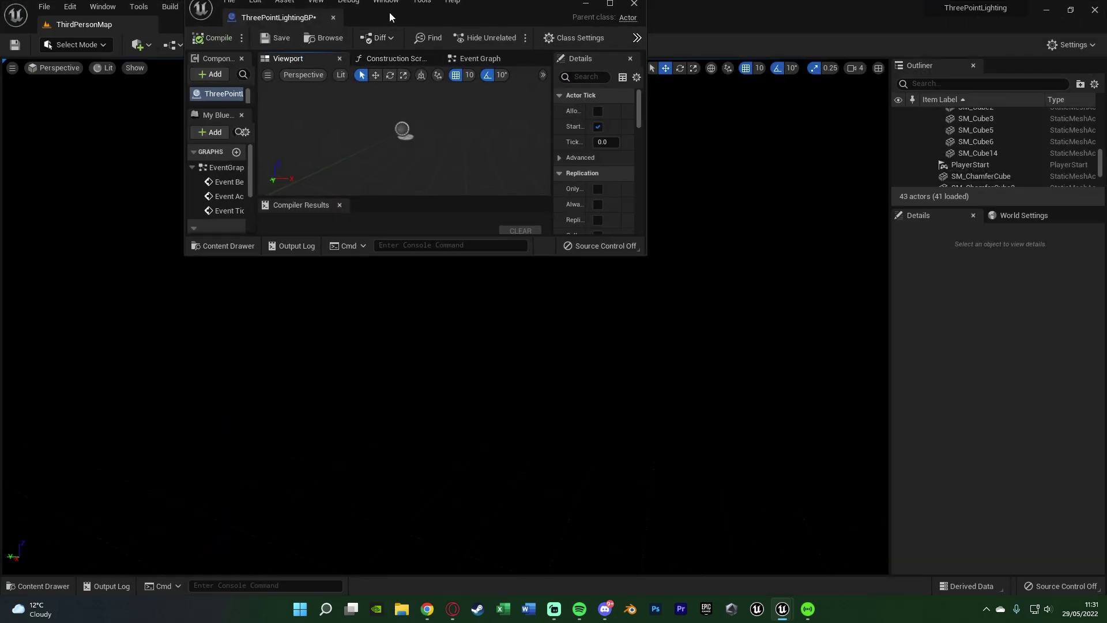
pyautogui.doubleClick(389, 12)
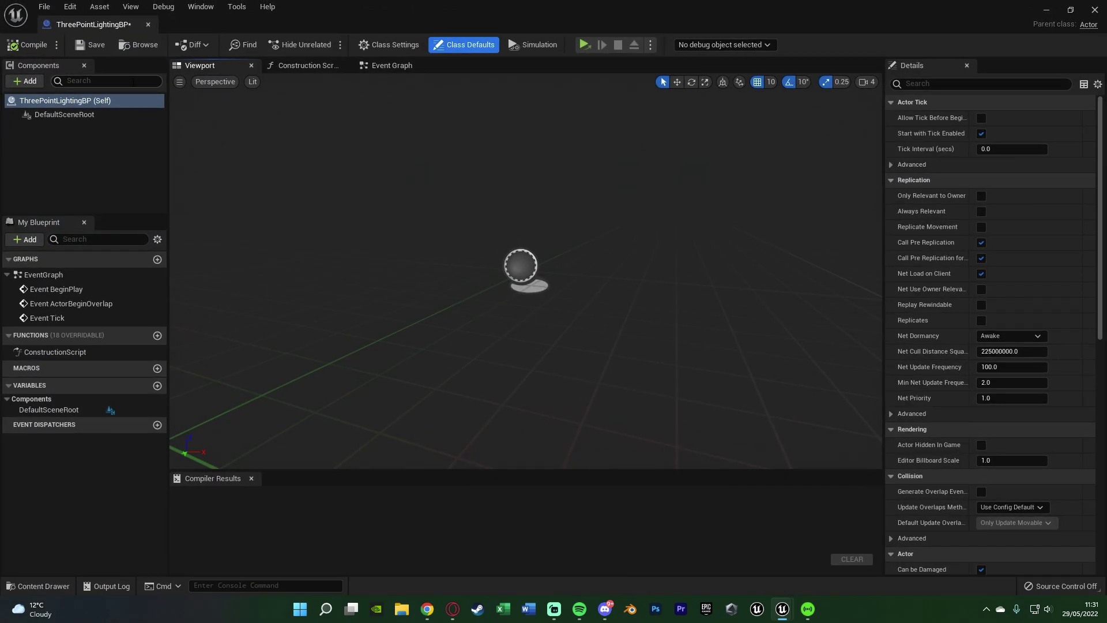
# Add a Skeletal Mesh component named Model to the blueprint
pyautogui.click(38, 81)
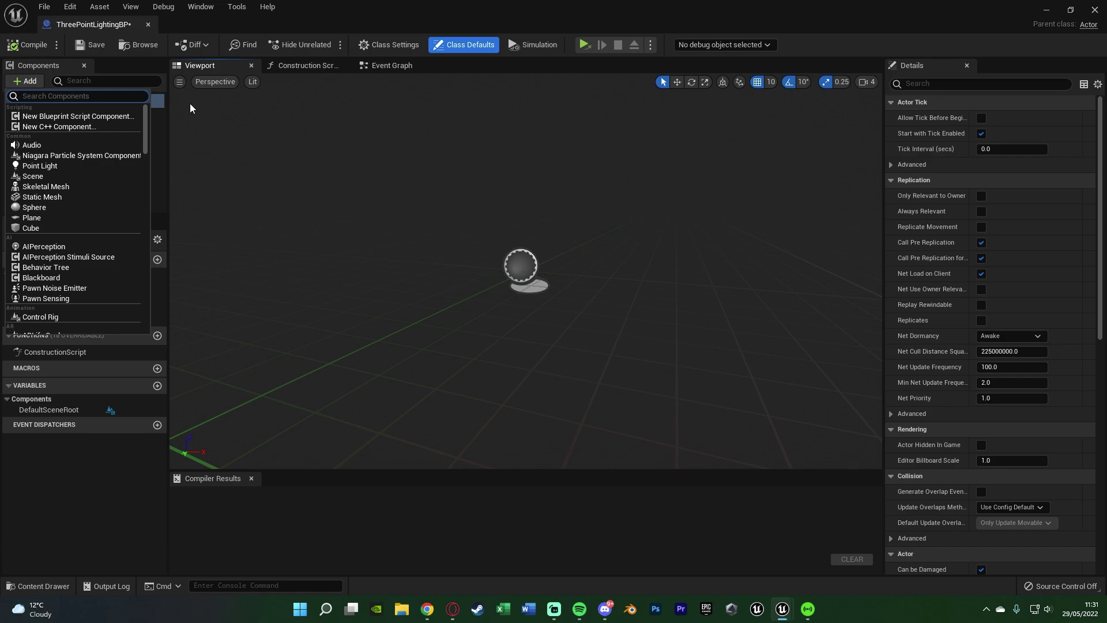
pyautogui.write('skel')
pyautogui.press('Return')
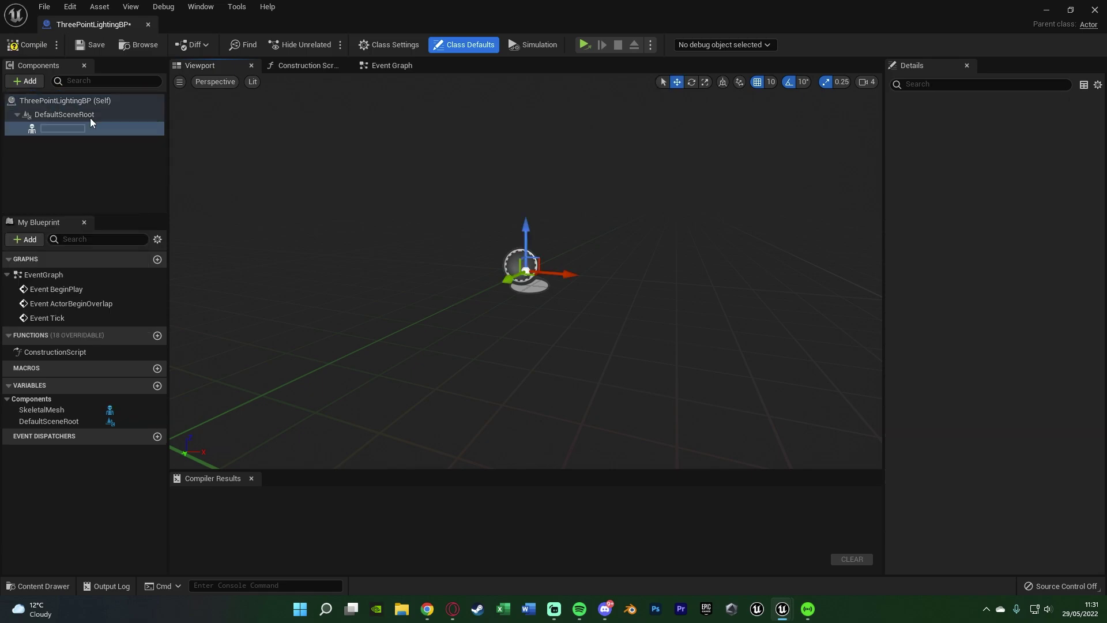
pyautogui.write('Model')
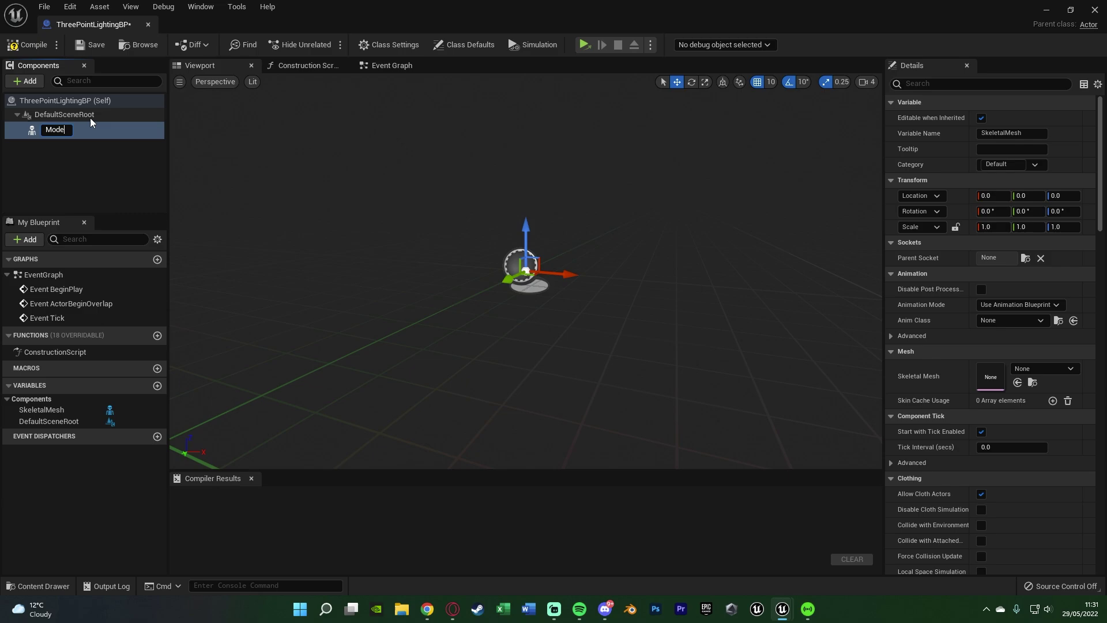
pyautogui.press('Return')
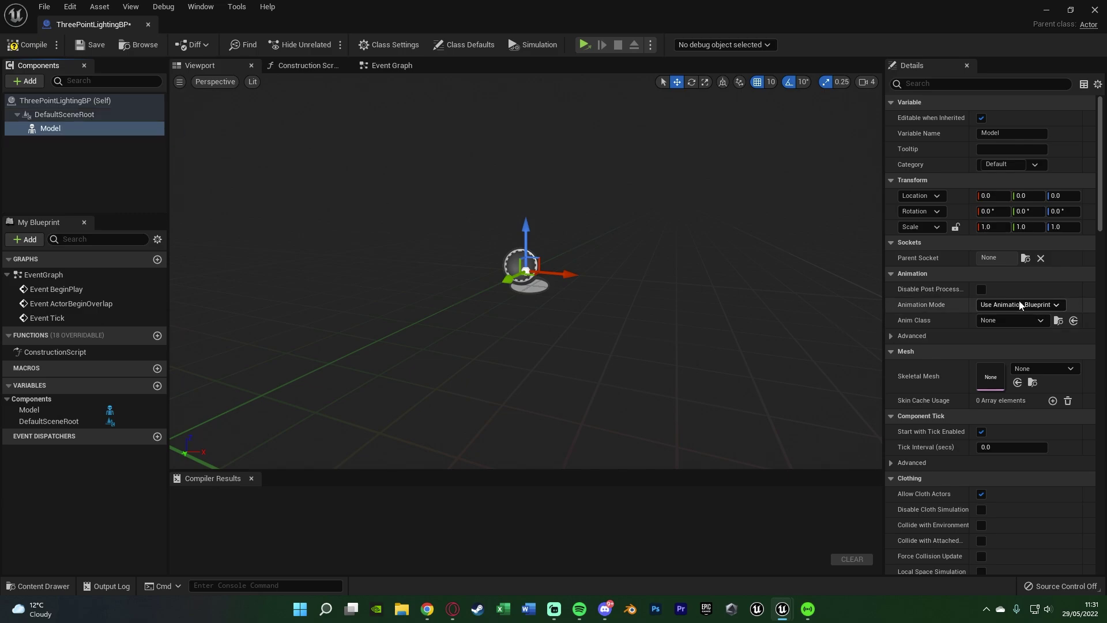
# Assign SKM_Quinn_Simple as the Model component's skeletal mesh
pyautogui.click(1040, 369)
pyautogui.write('quin')
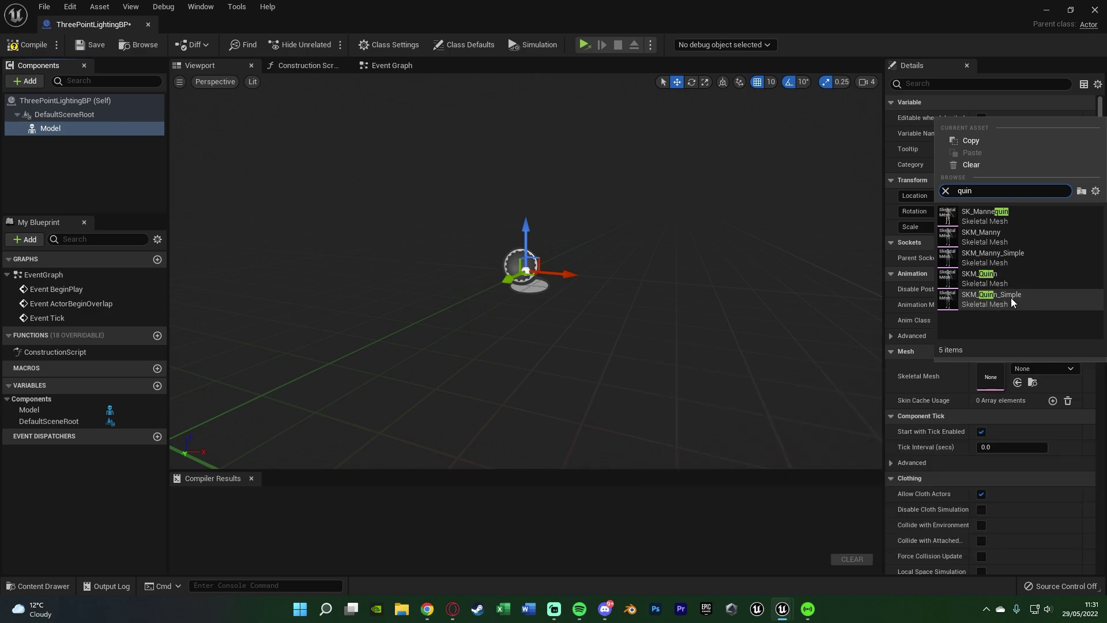
pyautogui.click(1011, 297)
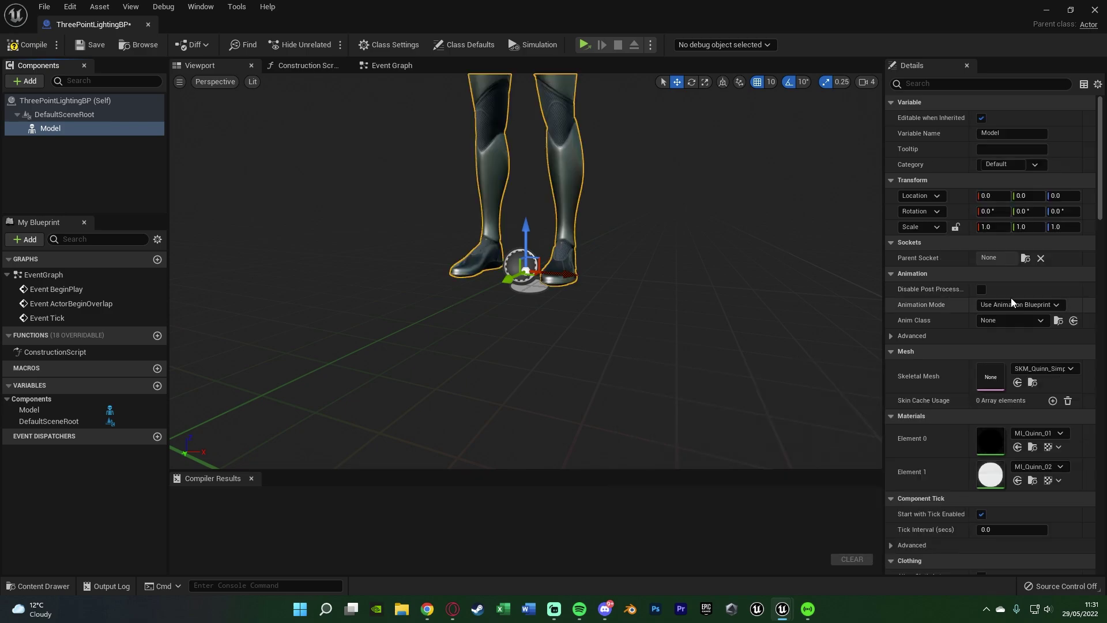
pyautogui.press('s')
pyautogui.moveTo(672, 256)
pyautogui.mouseDown(button='right')
pyautogui.moveTo(672, 198)
pyautogui.moveTo(672, 268)
pyautogui.moveTo(672, 256)
pyautogui.mouseUp(button='right')
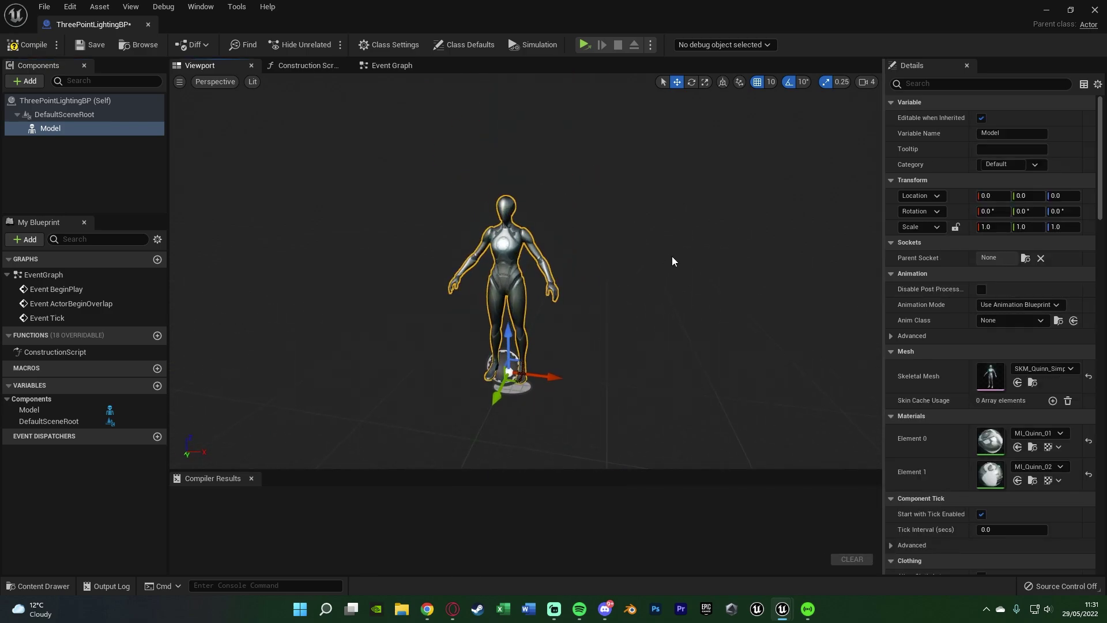
# Set the Model's animation mode to Use Animation Asset and choose MF_Idle as the animation to play
pyautogui.click(1022, 305)
pyautogui.click(1010, 327)
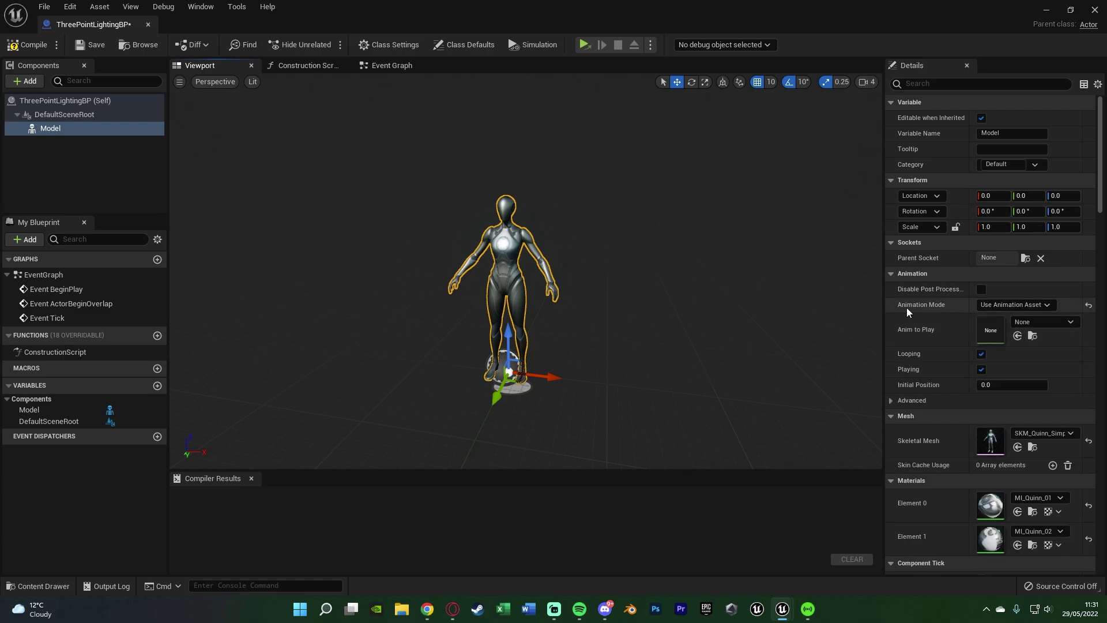
pyautogui.click(1036, 321)
pyautogui.write('idle')
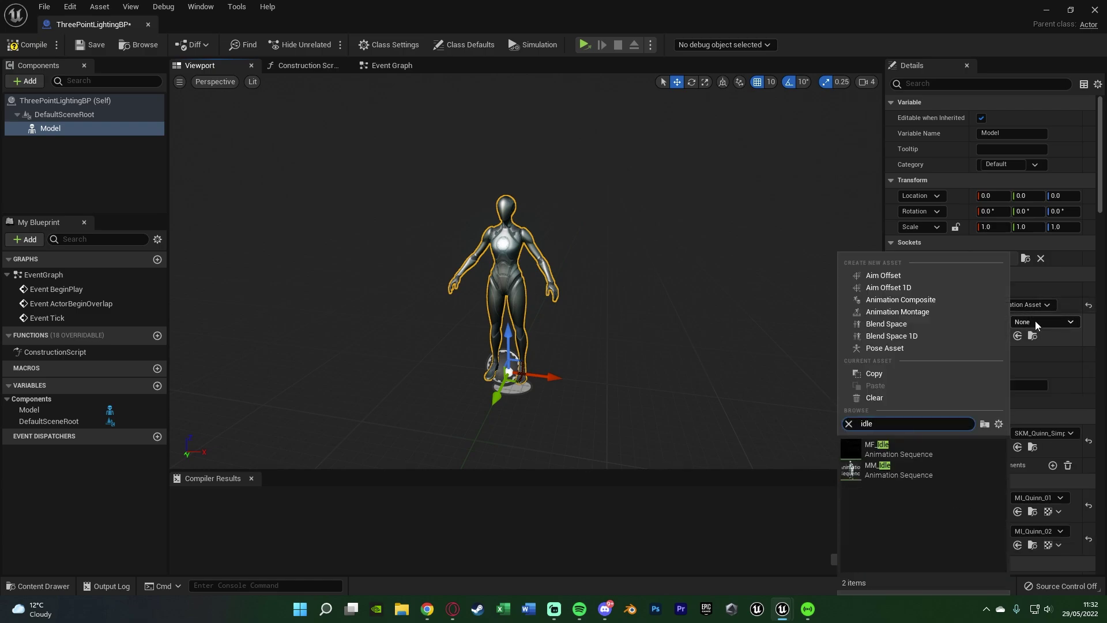
pyautogui.click(905, 450)
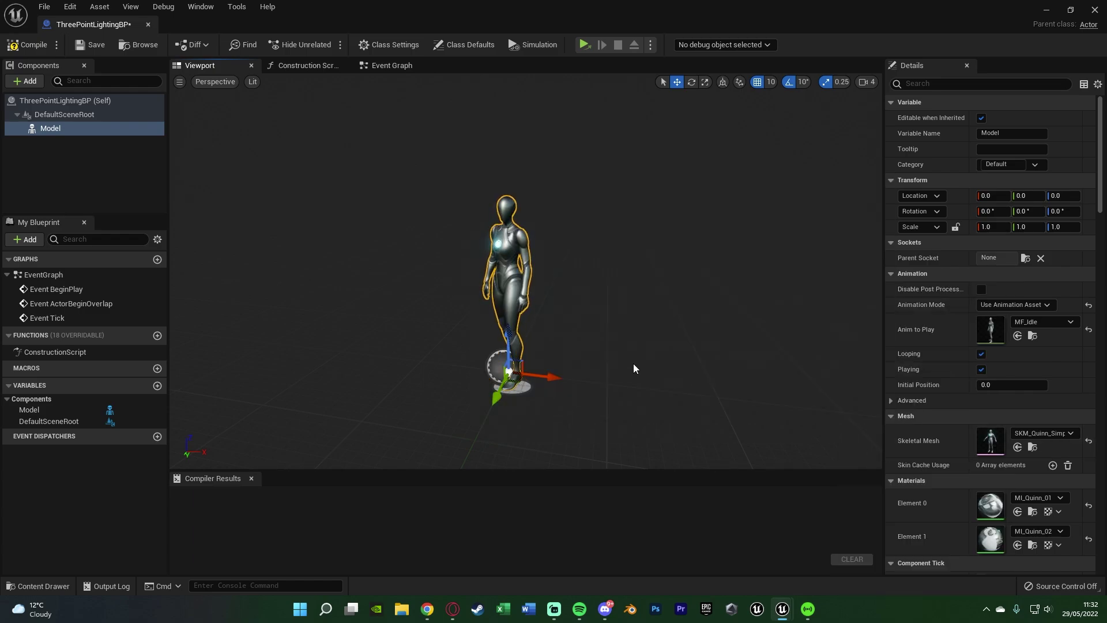
# Compile and save the blueprint, and clear the component selection
pyautogui.click(27, 44)
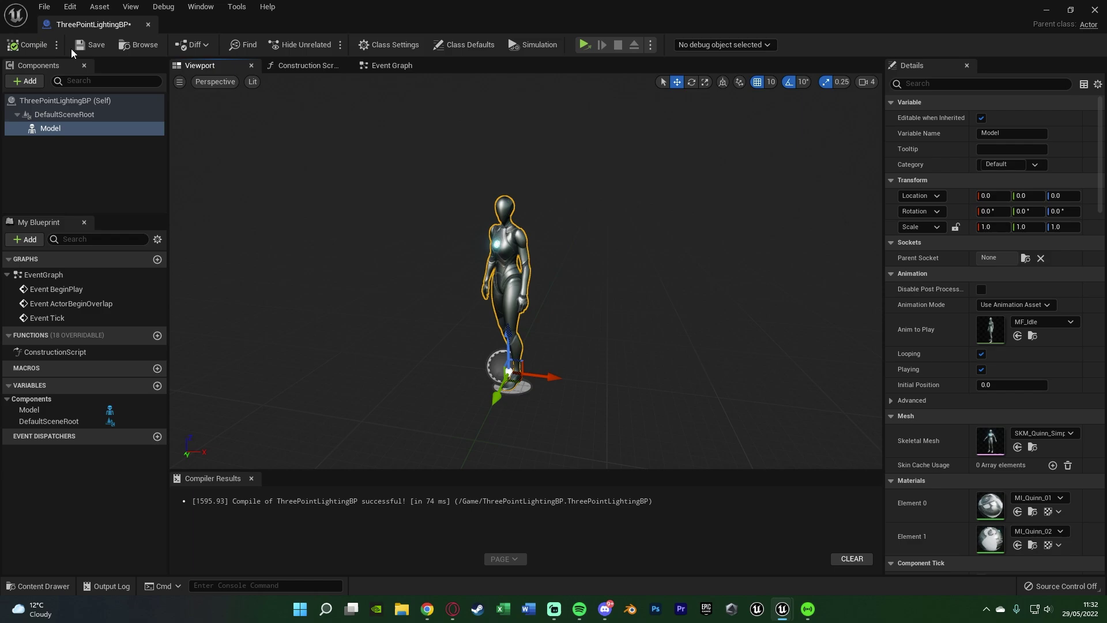
pyautogui.hotkey('ctrl', 's')
pyautogui.click(110, 157)
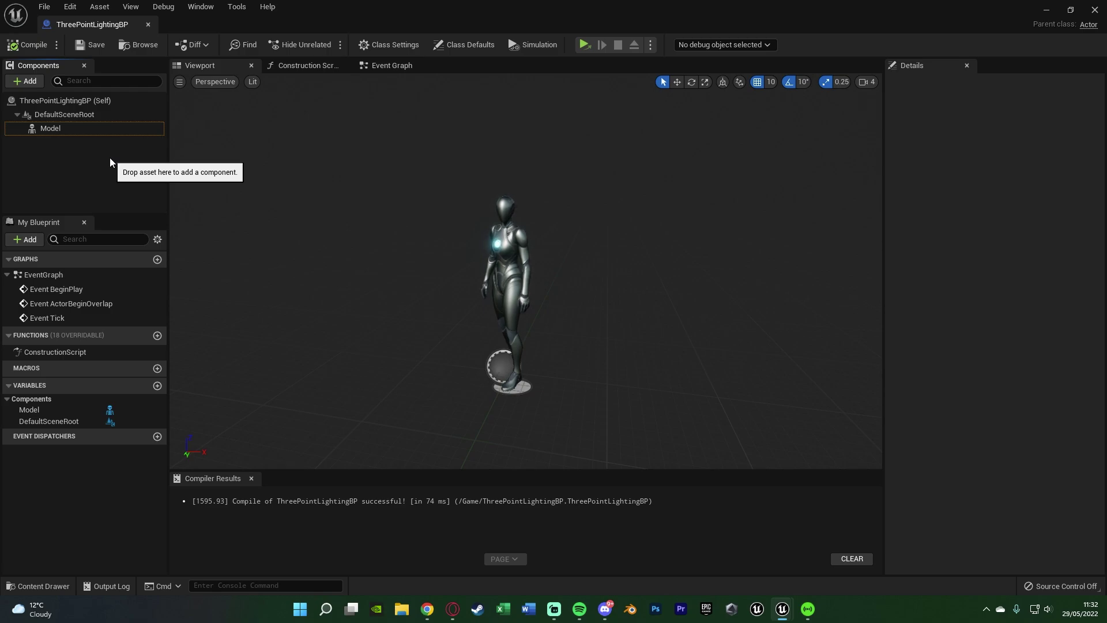
# Add a Rect Light component named Key Light to the blueprint
pyautogui.click(25, 82)
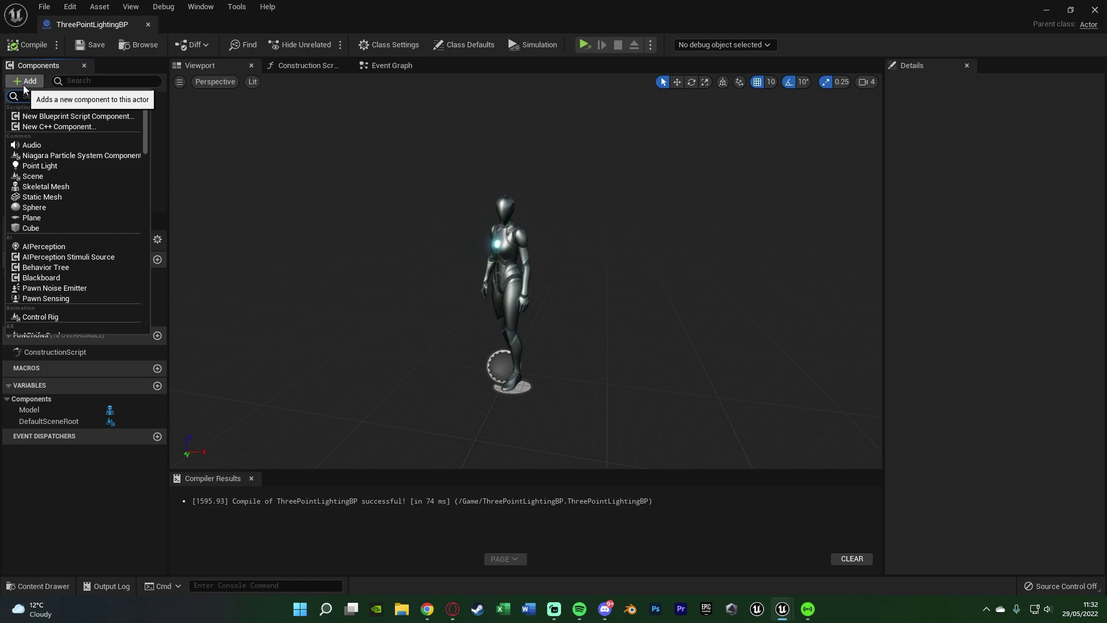
pyautogui.write('rect')
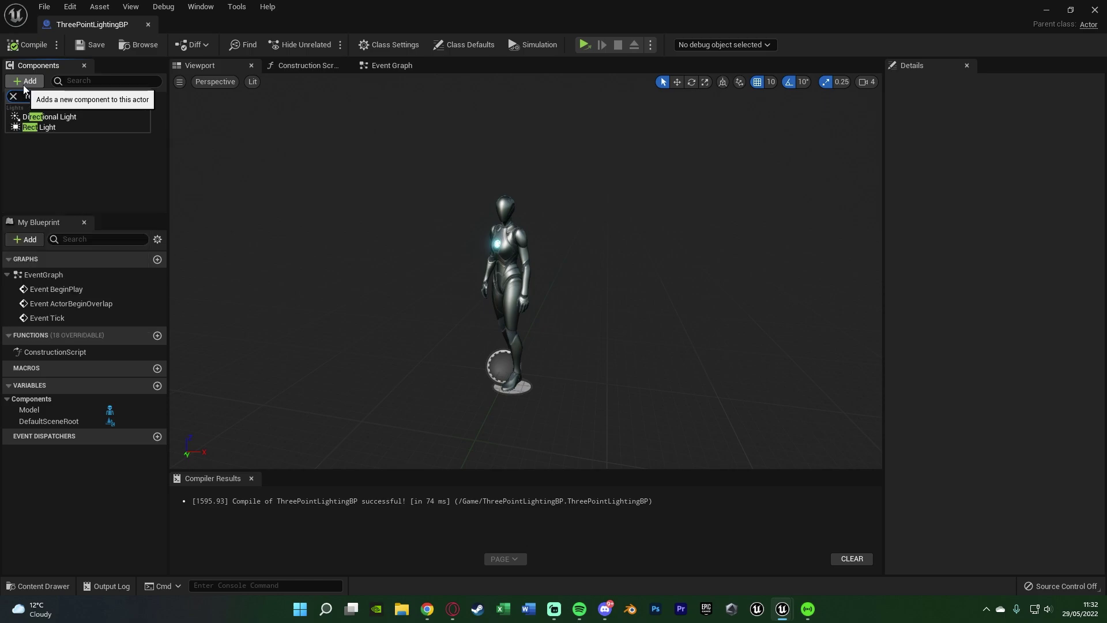
pyautogui.click(46, 134)
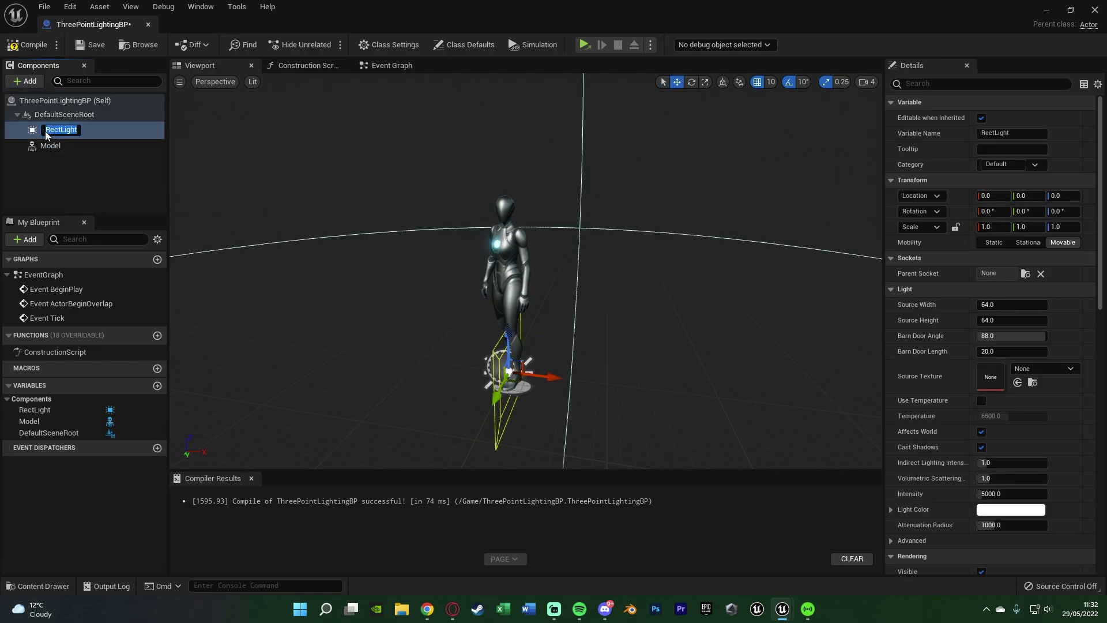
pyautogui.write('Key Light')
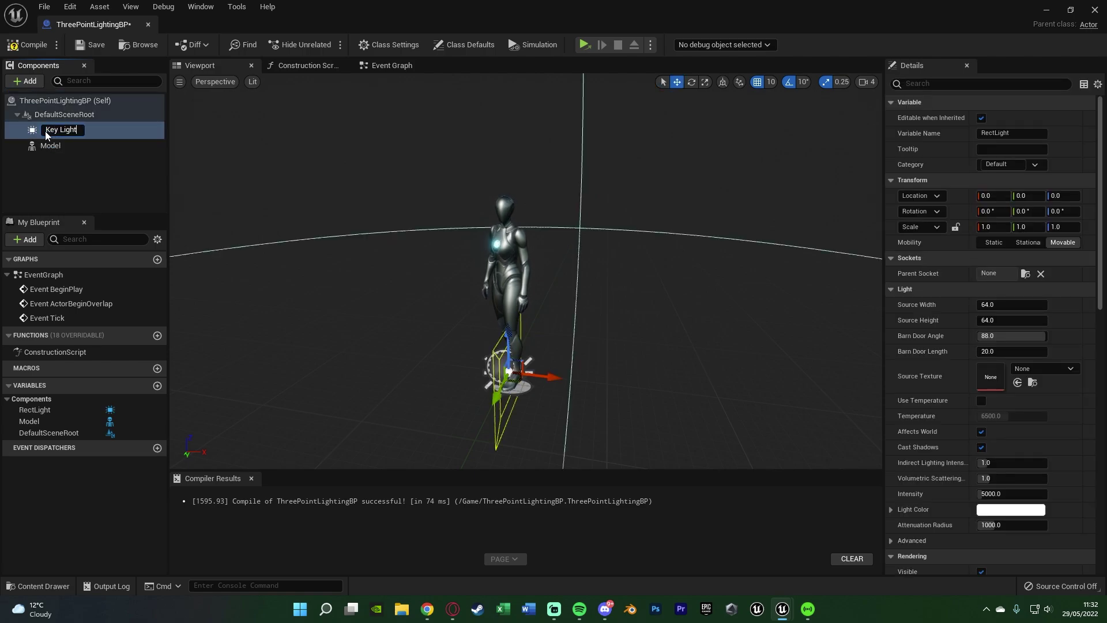
pyautogui.press('Return')
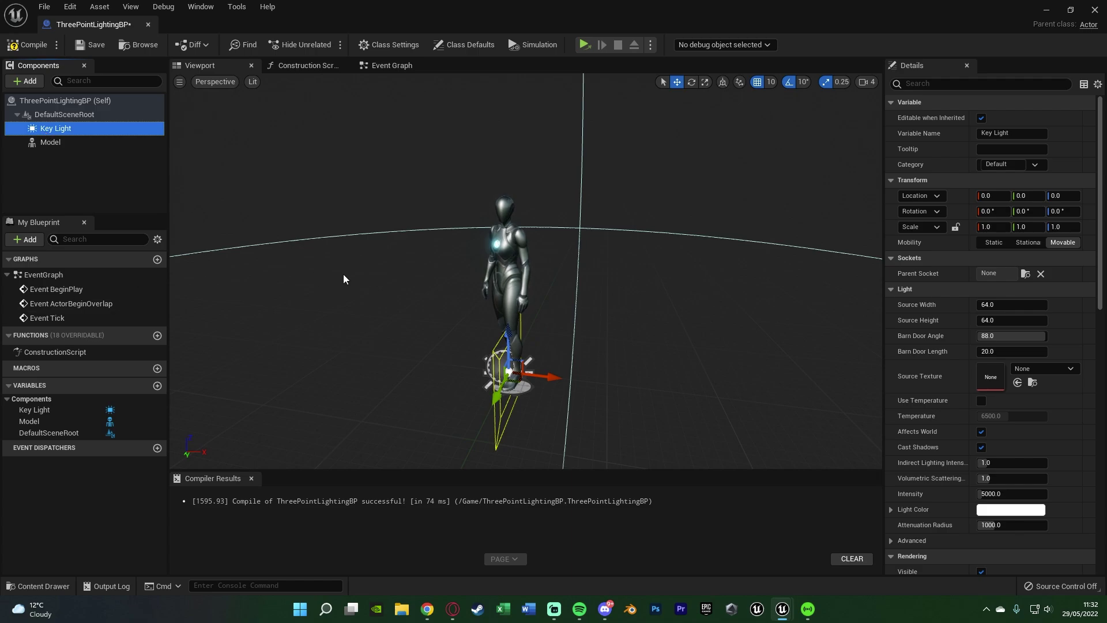
# Set the Key Light's location to X -440, Y 325 and Z 230
pyautogui.click(1004, 195)
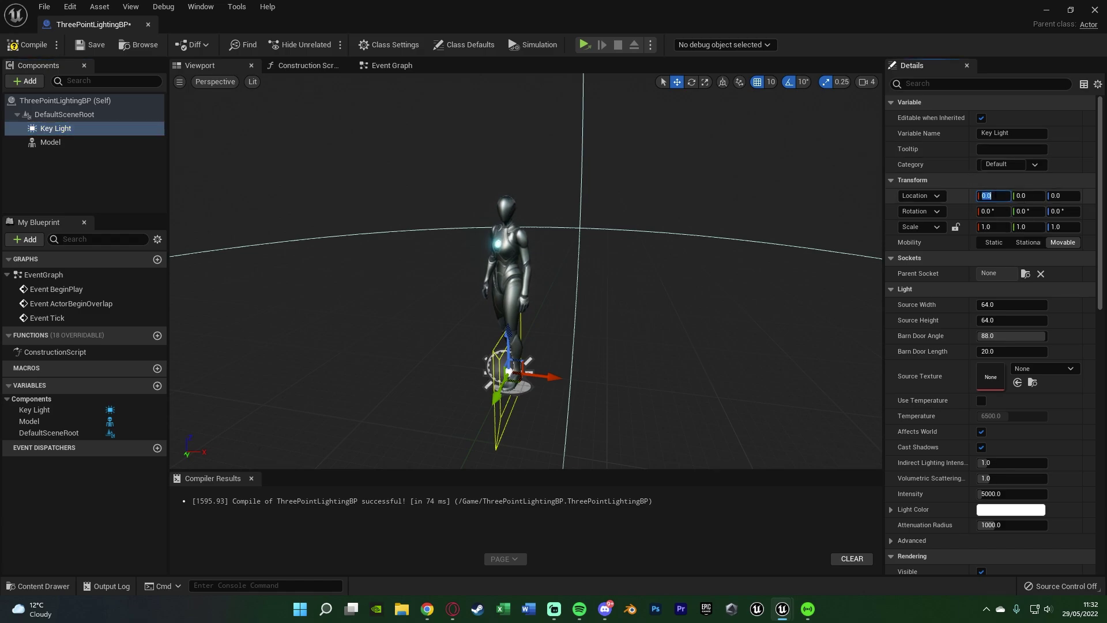
pyautogui.write('-440')
pyautogui.press('Tab')
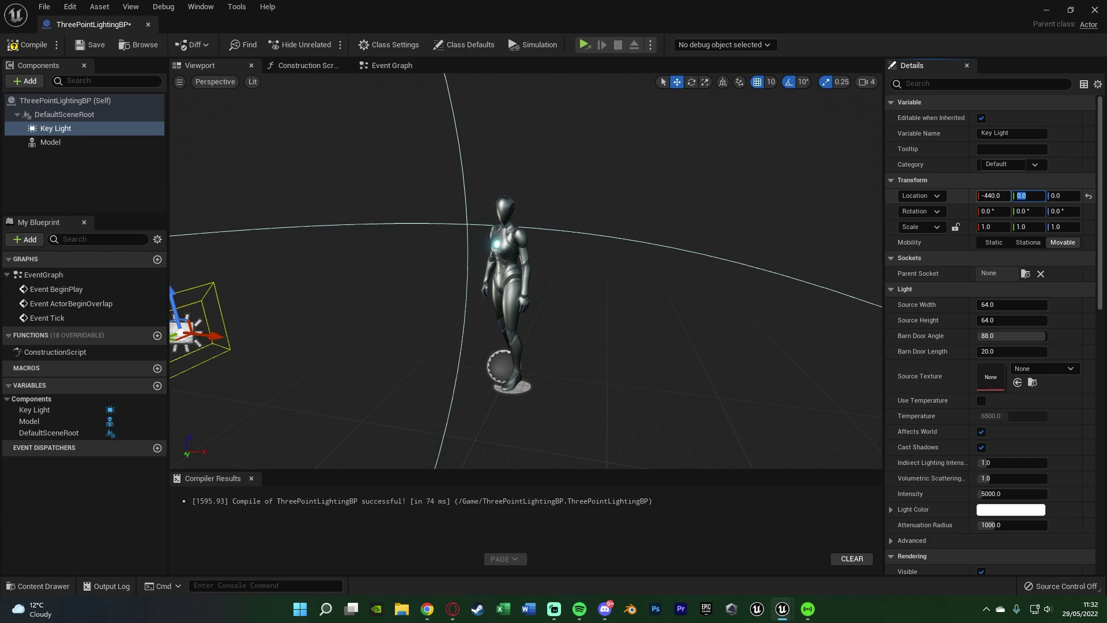
pyautogui.write('325')
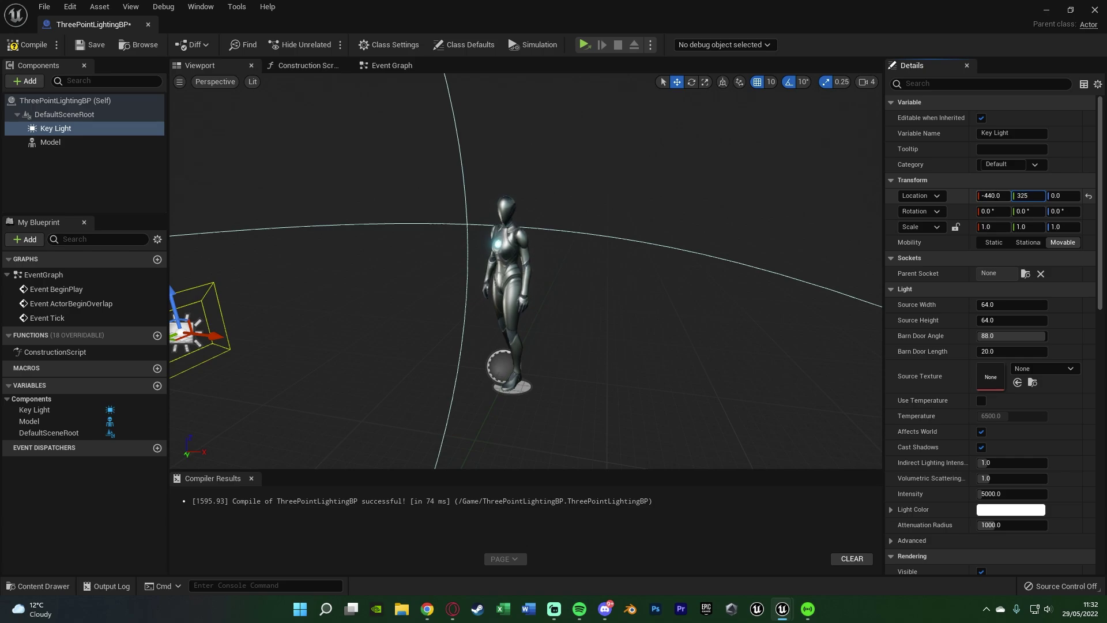
pyautogui.press('Tab')
pyautogui.write('230')
pyautogui.press('Return')
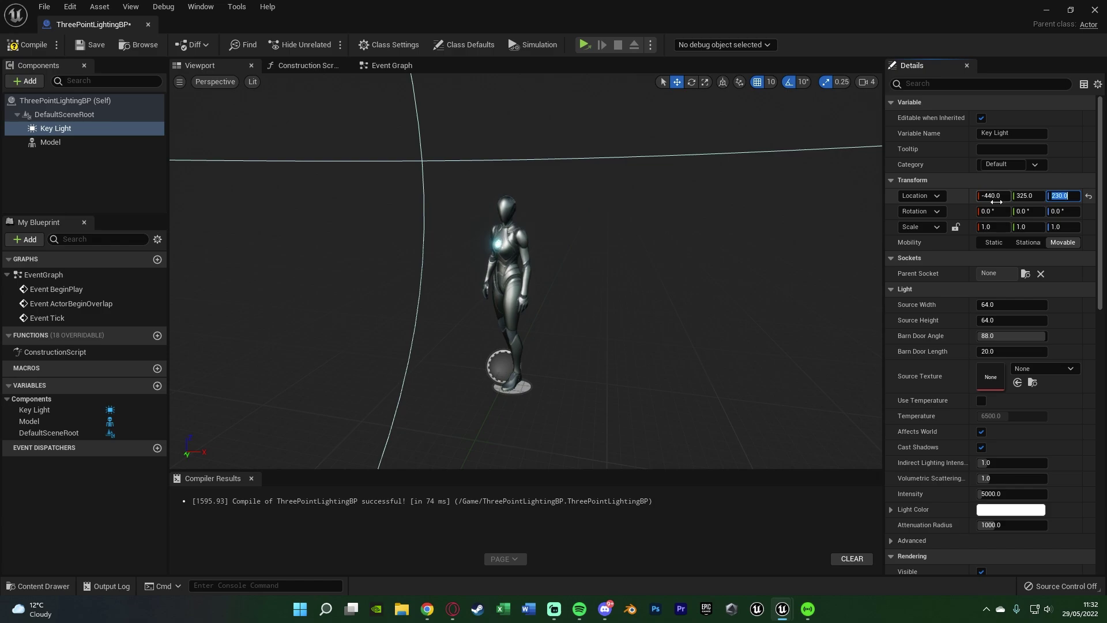
# Set the Key Light's rotation to 340° on Y and -40° on Z
pyautogui.press('Tab')
pyautogui.press('Tab')
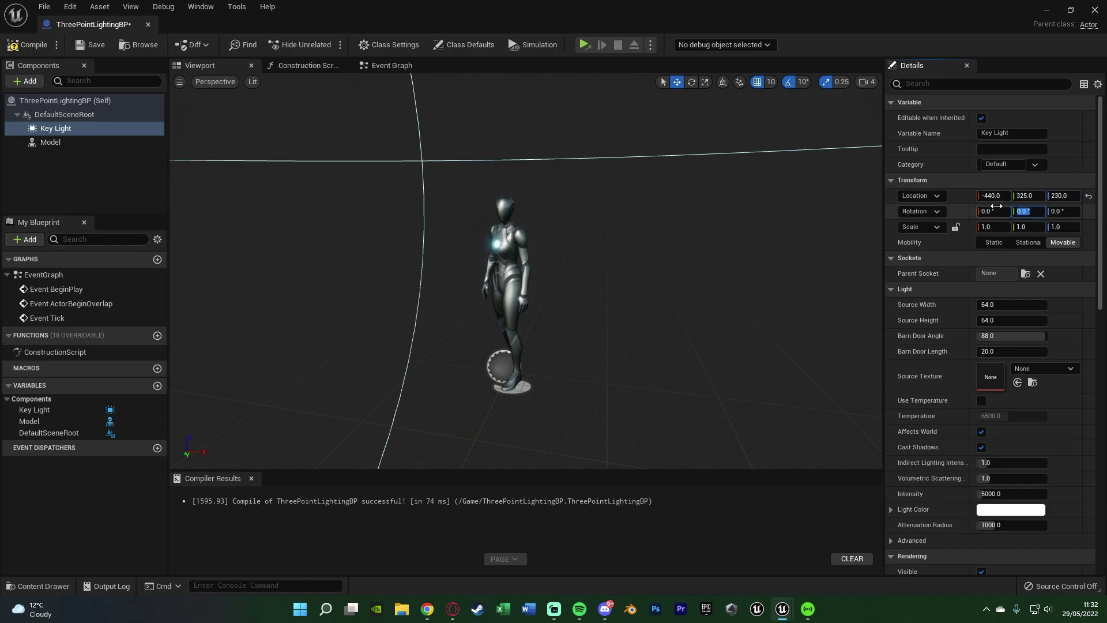
pyautogui.write('340')
pyautogui.press('Tab')
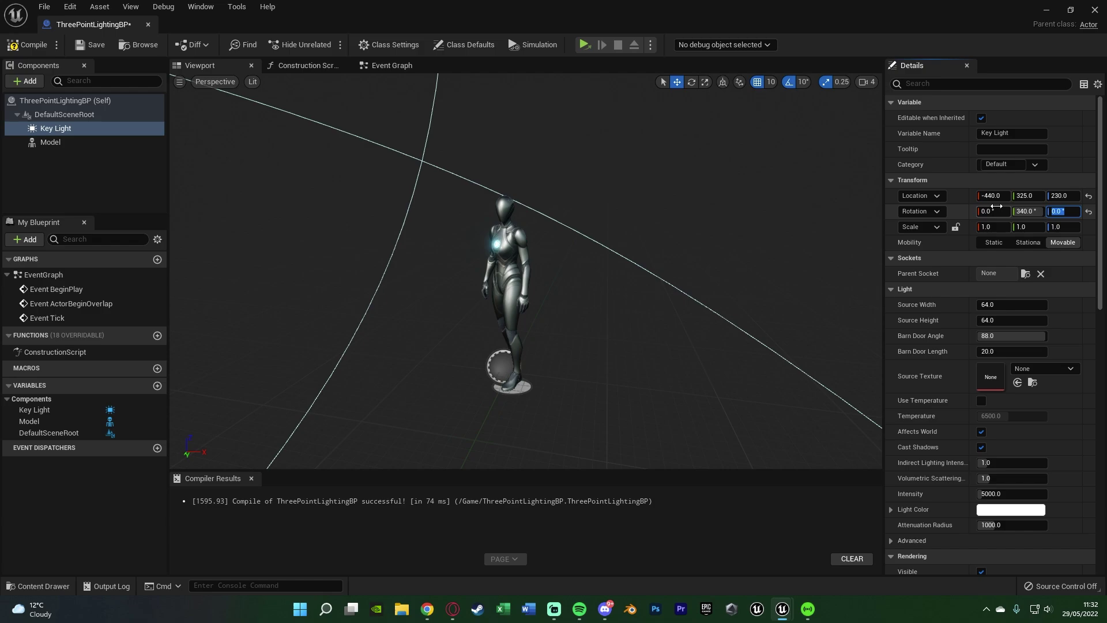
pyautogui.write('-40')
pyautogui.press('Return')
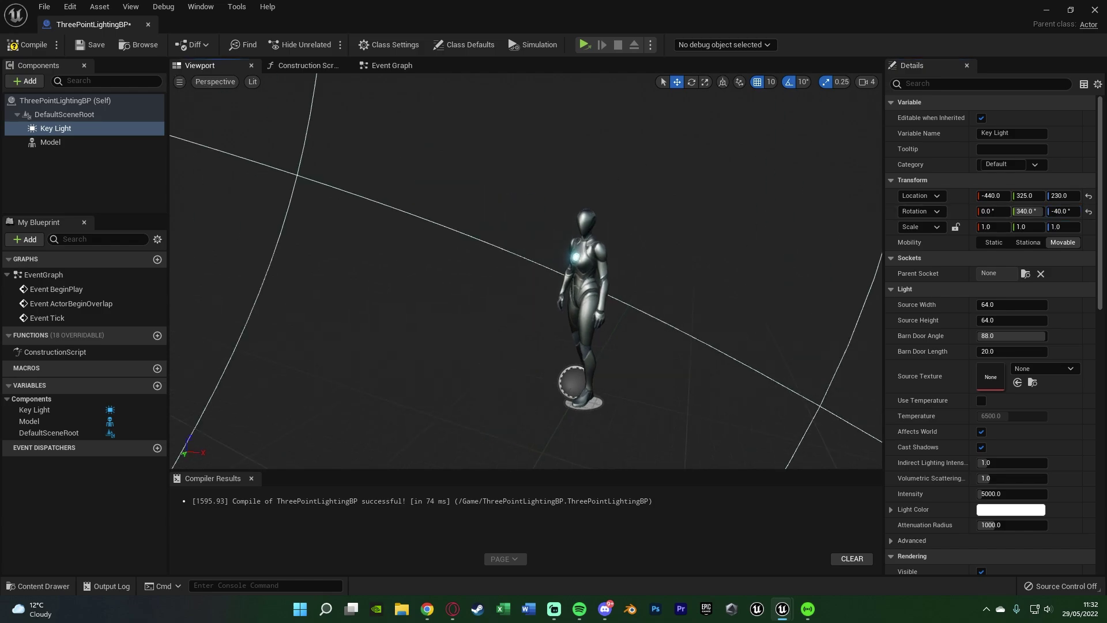
# Set the Key Light's source width to 7 and source height to 5
pyautogui.moveTo(525, 271); pyautogui.dragTo(651, 271, button='right')
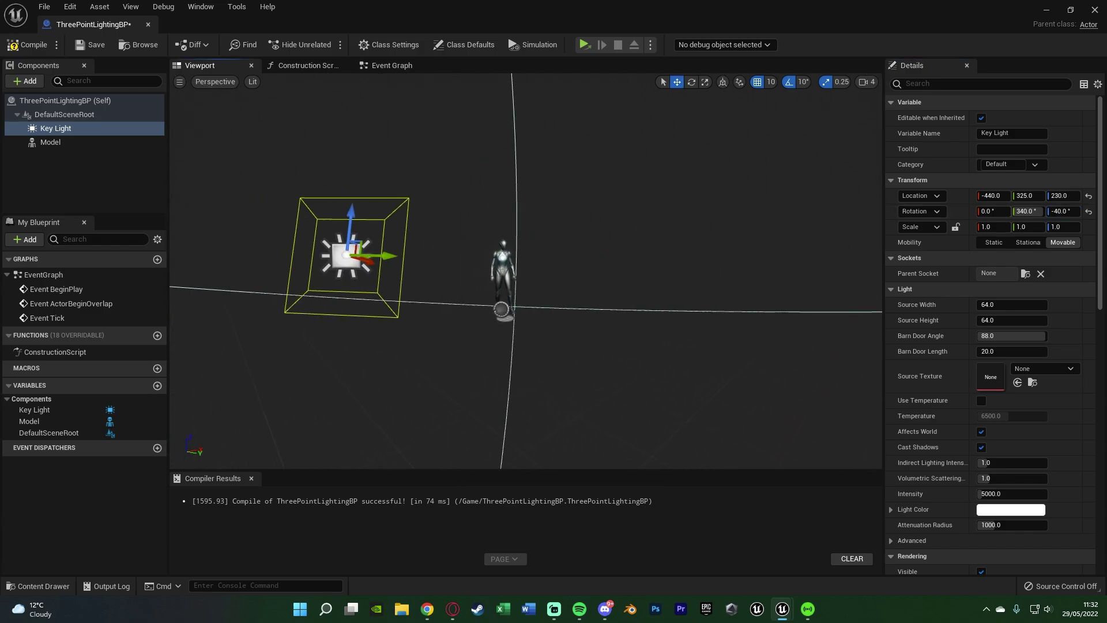
pyautogui.moveTo(603, 238); pyautogui.dragTo(574, 238, button='right')
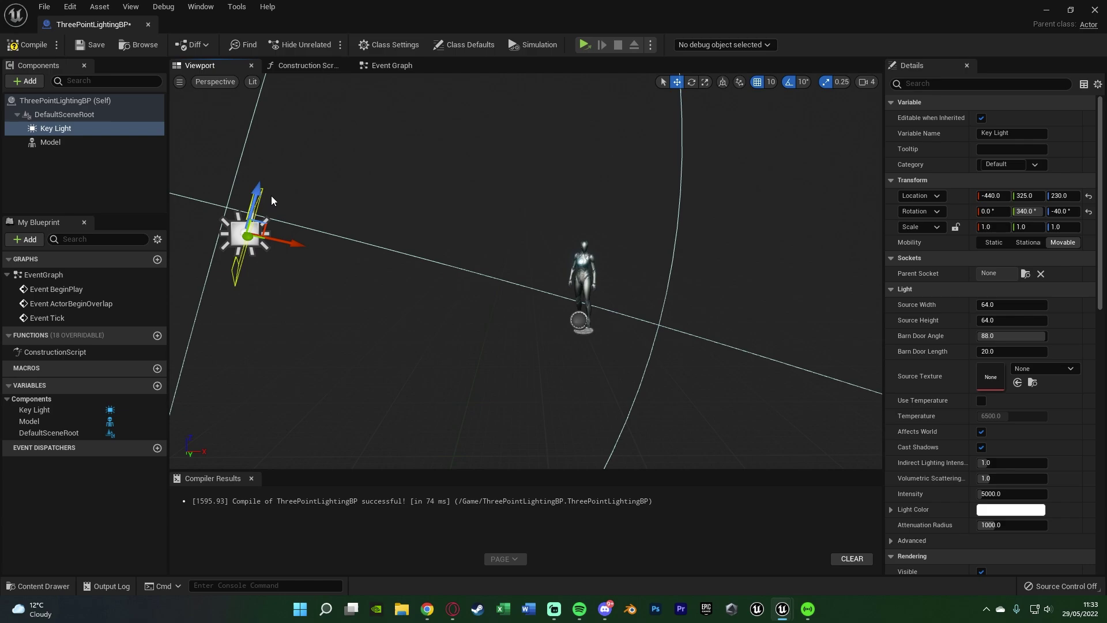
pyautogui.click(987, 305)
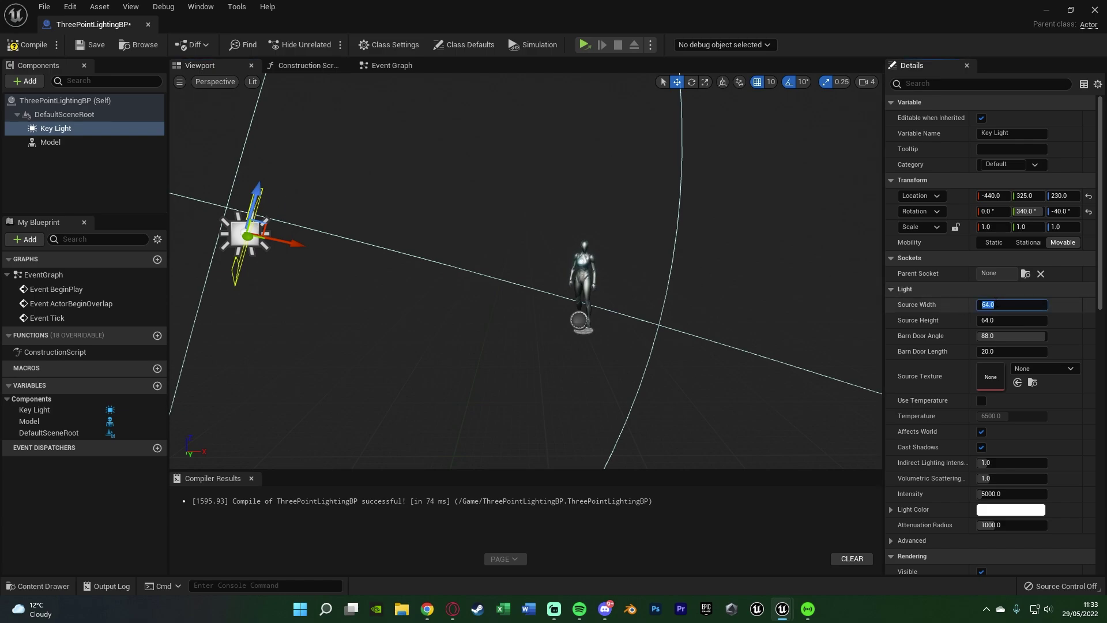
pyautogui.write('7')
pyautogui.press('Tab')
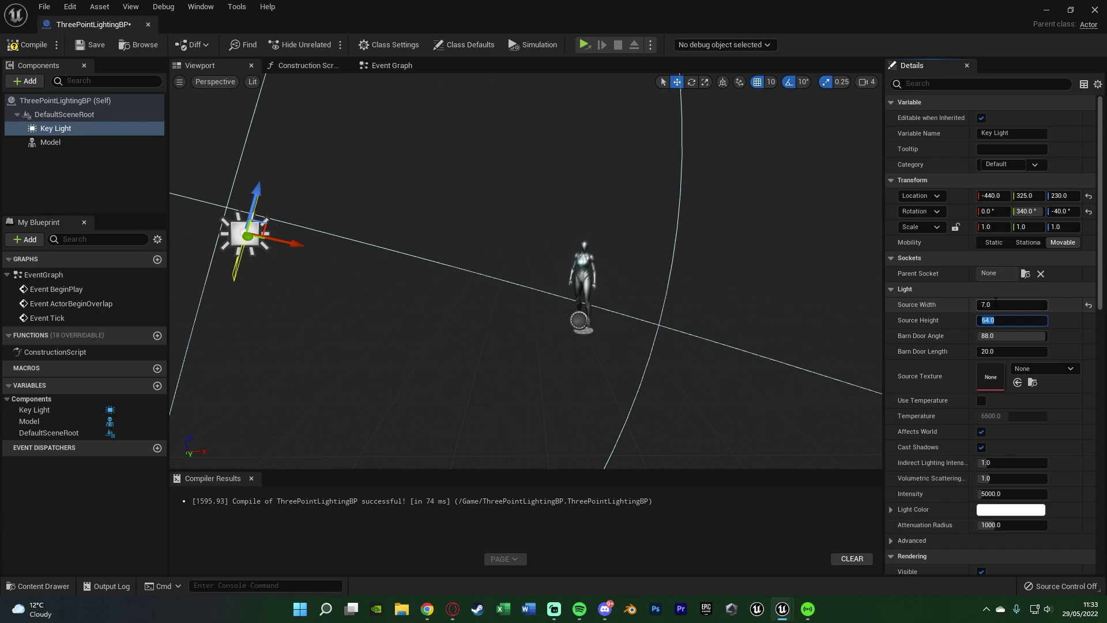
pyautogui.write('5')
pyautogui.press('Return')
# Set the Key Light's barn door angle to 25 and barn door length to 115
pyautogui.moveTo(724, 289); pyautogui.dragTo(744, 322, button='right')
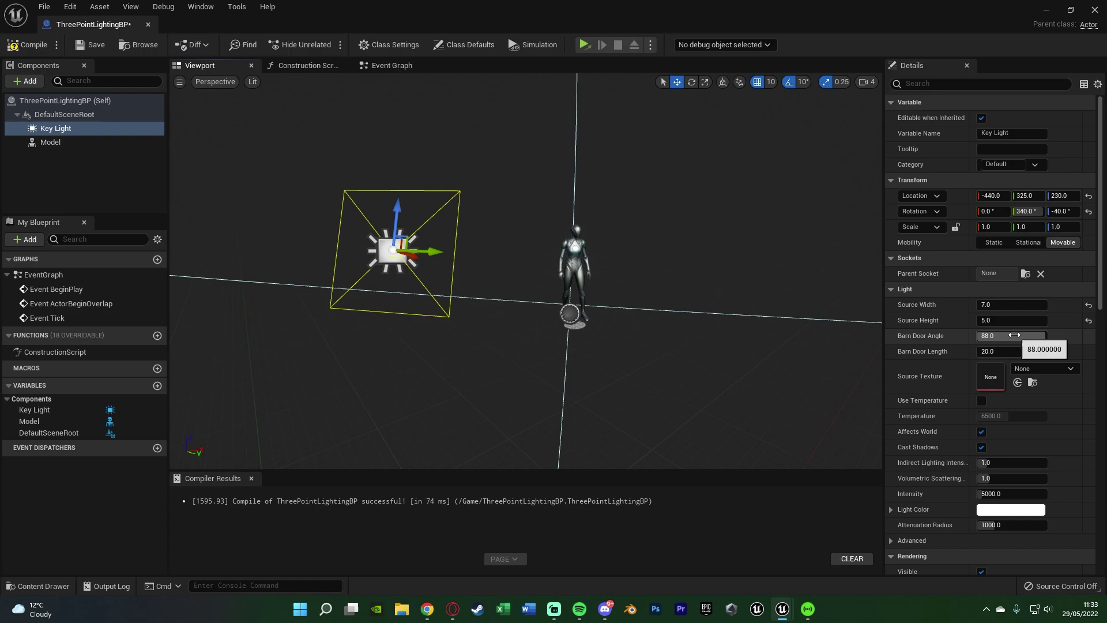
pyautogui.click(1014, 335)
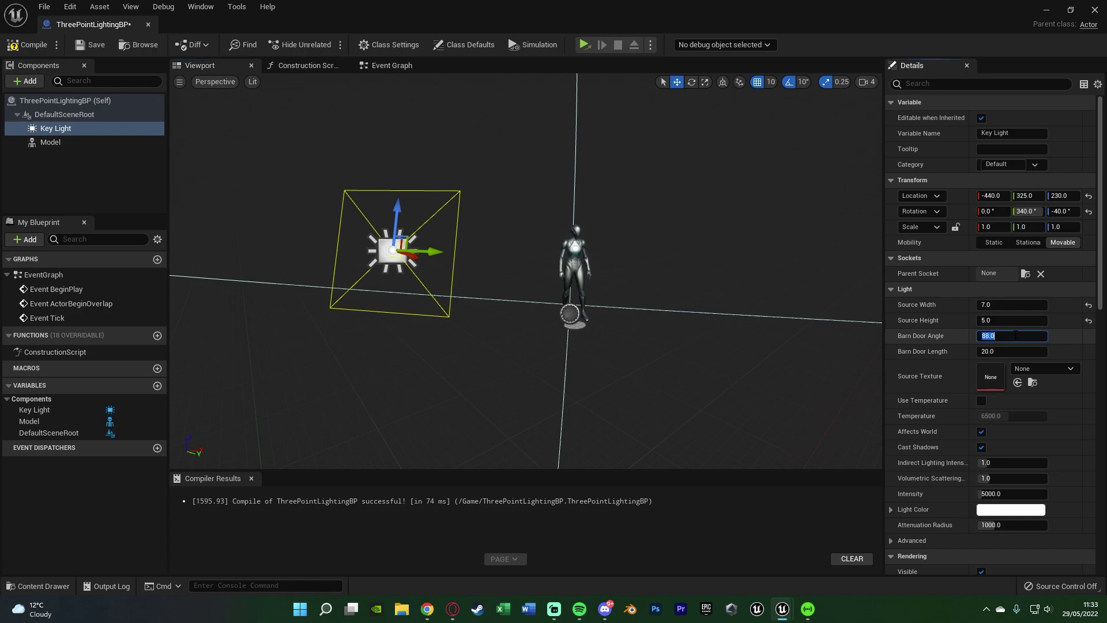
pyautogui.write('25')
pyautogui.press('Return')
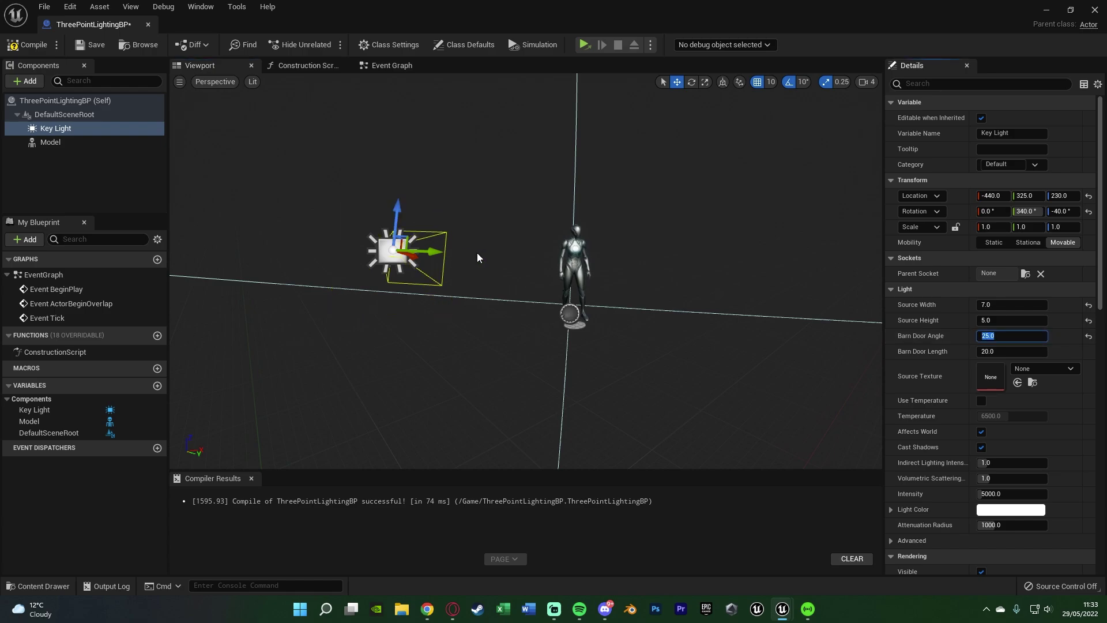
pyautogui.moveTo(477, 258); pyautogui.dragTo(372, 302, button='right')
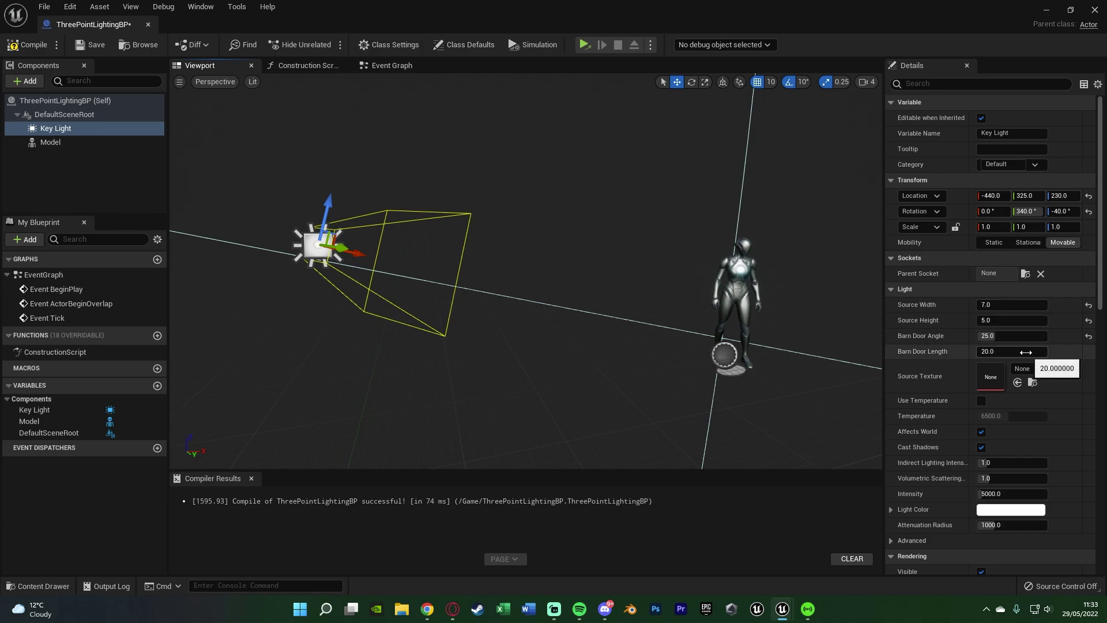
pyautogui.click(1025, 351)
pyautogui.write('115')
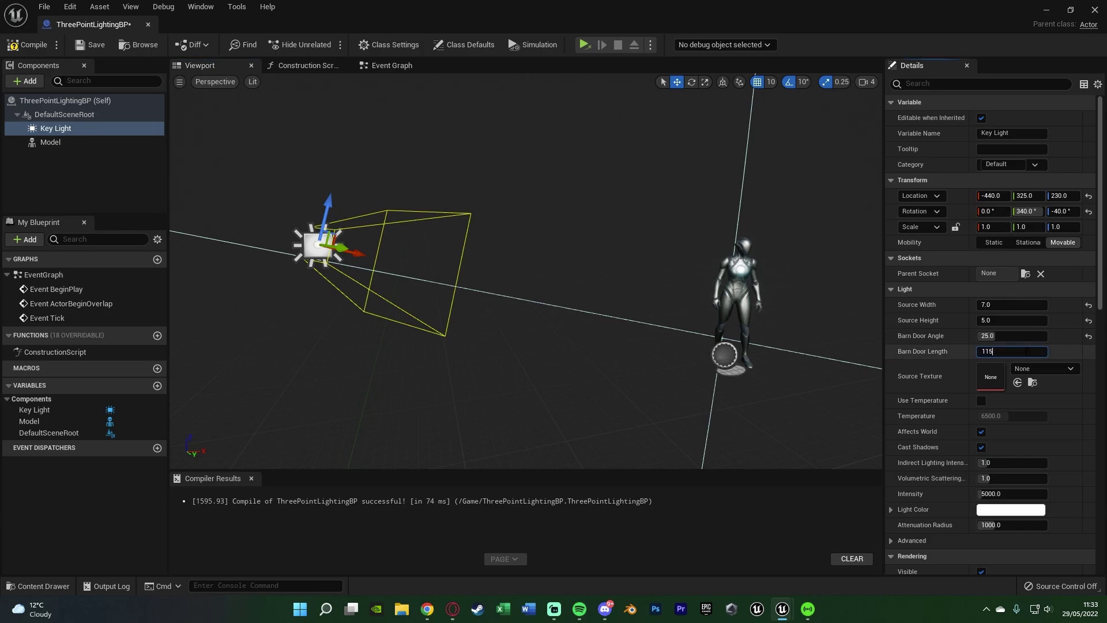
pyautogui.press('Return')
# Change the Key Light's intensity units to Lumens in the advanced light settings
pyautogui.moveTo(577, 288); pyautogui.dragTo(599, 291, button='right')
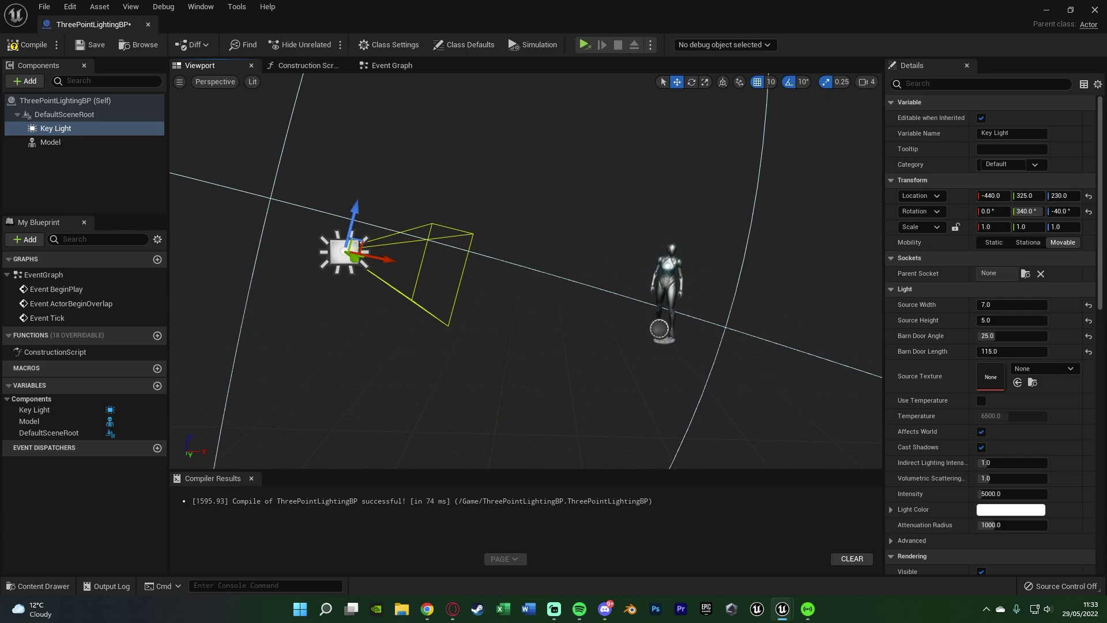
pyautogui.moveTo(288, 275); pyautogui.dragTo(344, 275, button='right')
pyautogui.moveTo(482, 287); pyautogui.dragTo(652, 285, button='right')
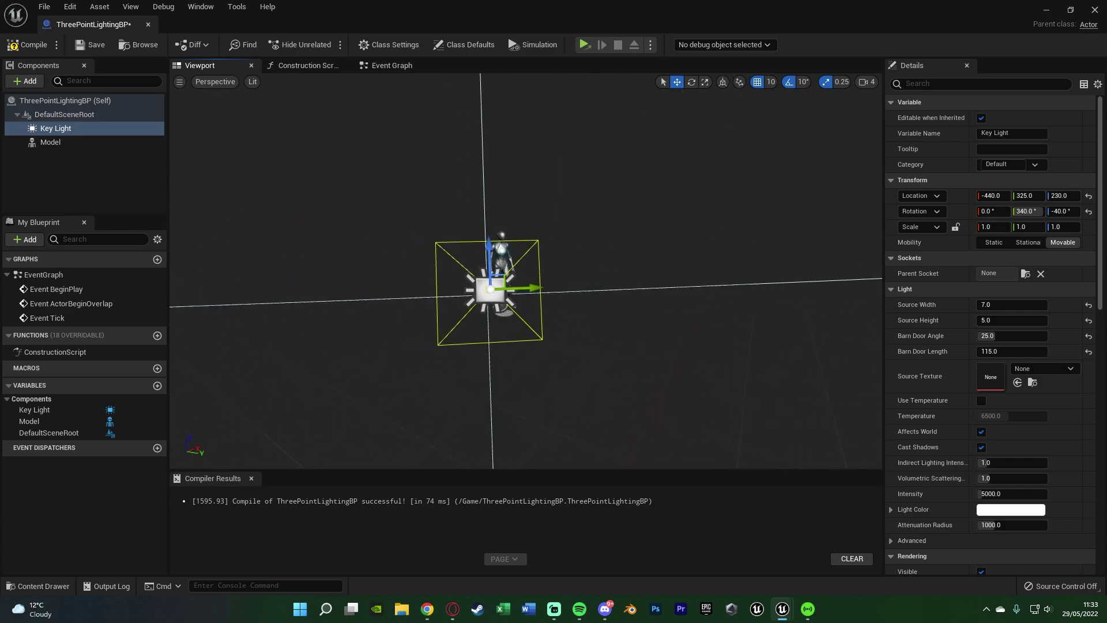
pyautogui.moveTo(568, 260); pyautogui.dragTo(542, 265, button='right')
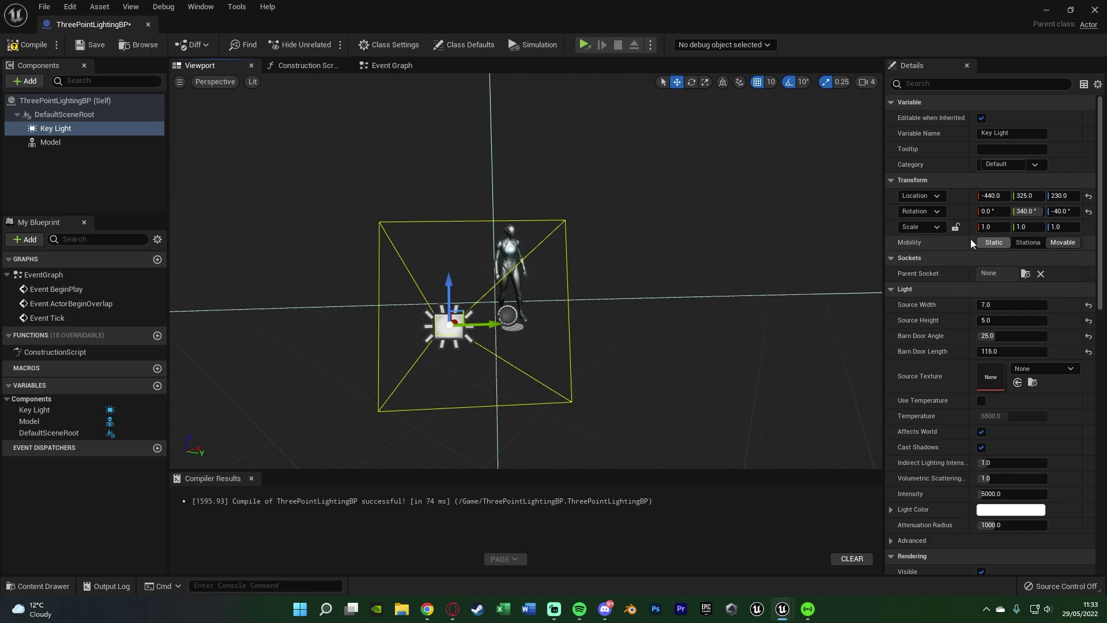
pyautogui.scroll(-1, 954, 434)
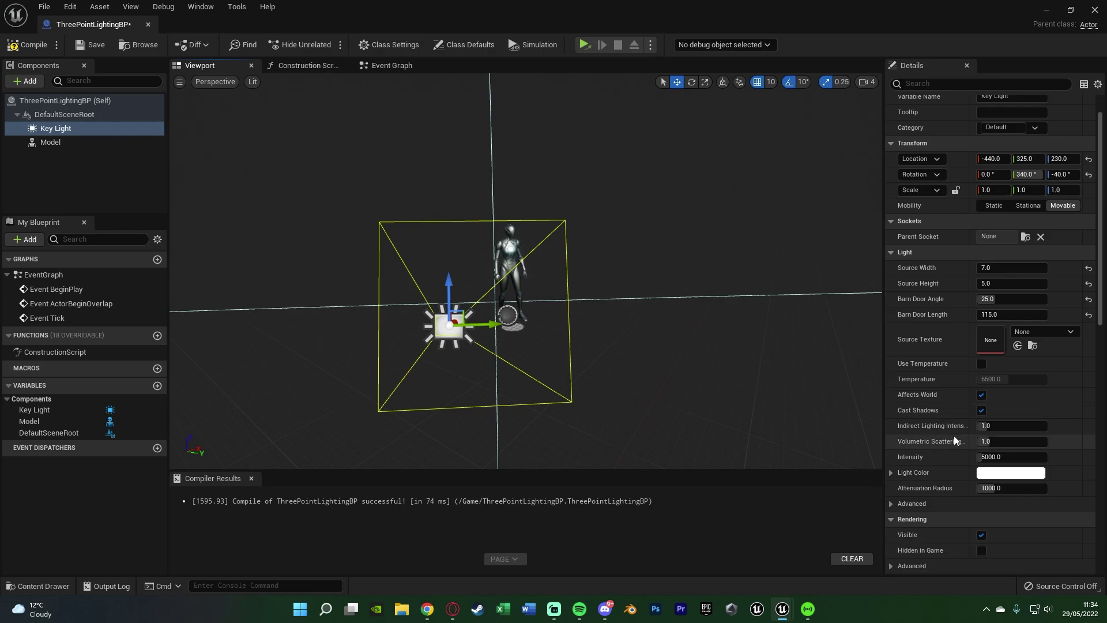
pyautogui.click(893, 504)
pyautogui.scroll(-10, 938, 479)
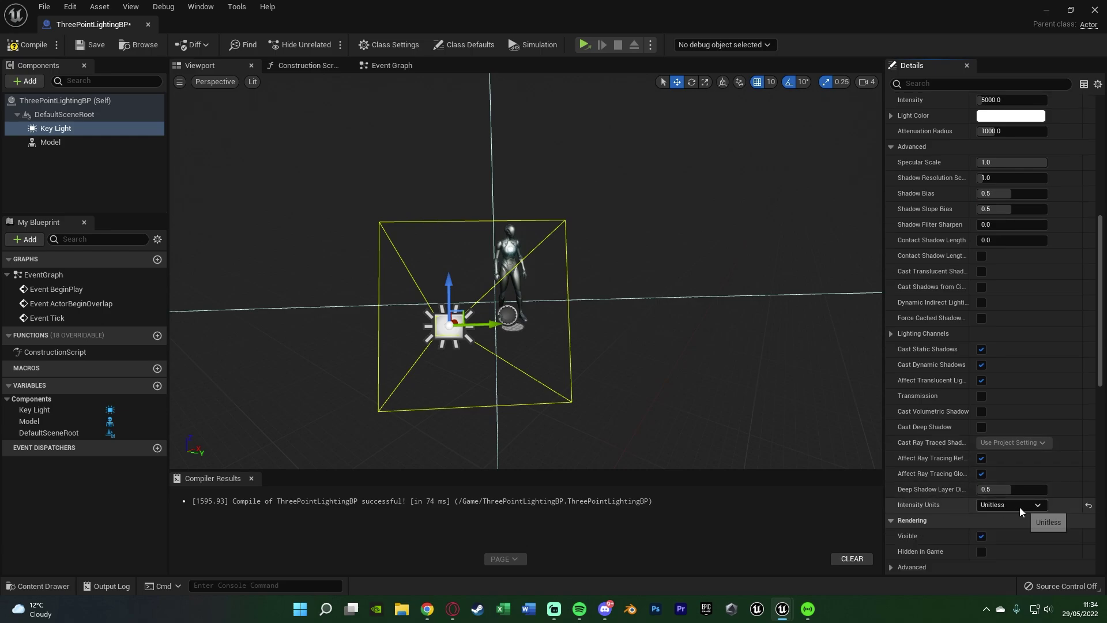
pyautogui.click(1019, 507)
pyautogui.click(990, 535)
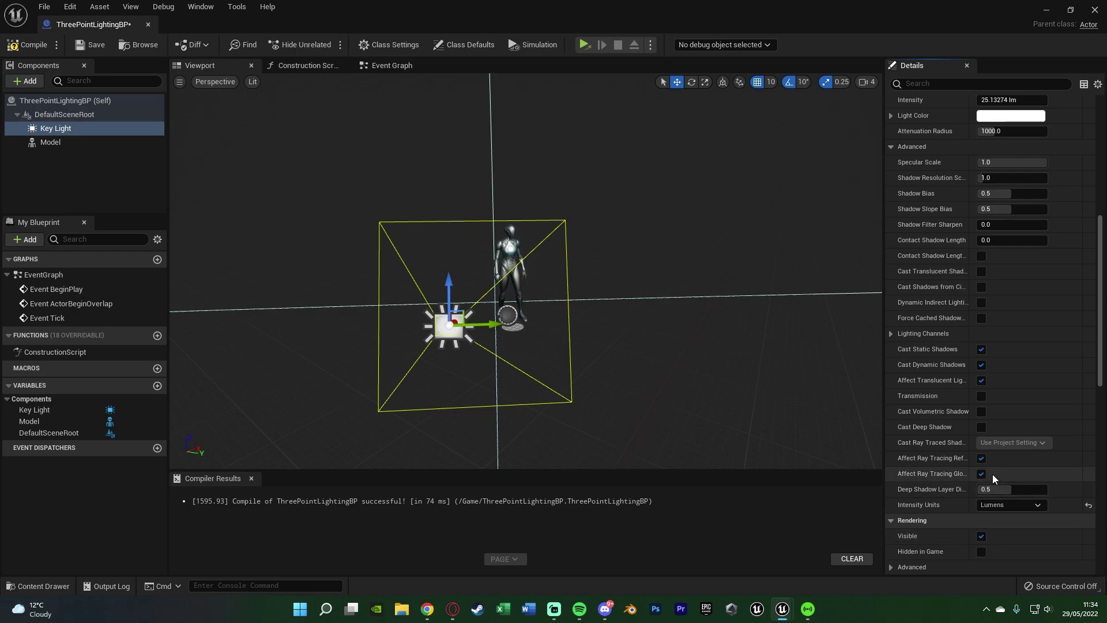
# Set the Key Light's intensity to 100 lm
pyautogui.scroll(8, 972, 442)
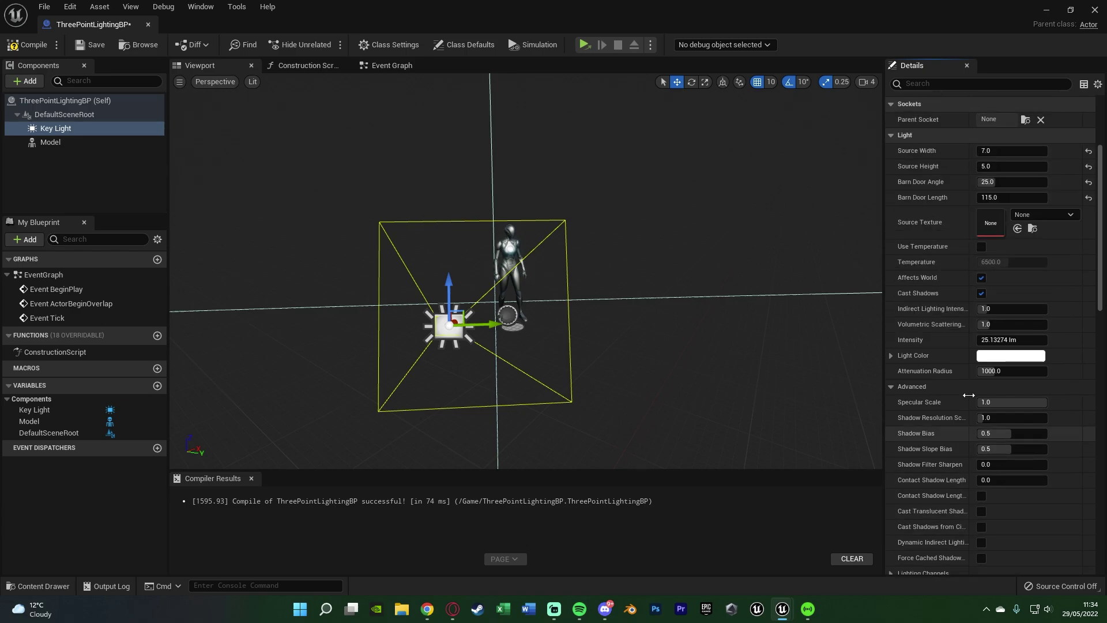
pyautogui.click(1009, 340)
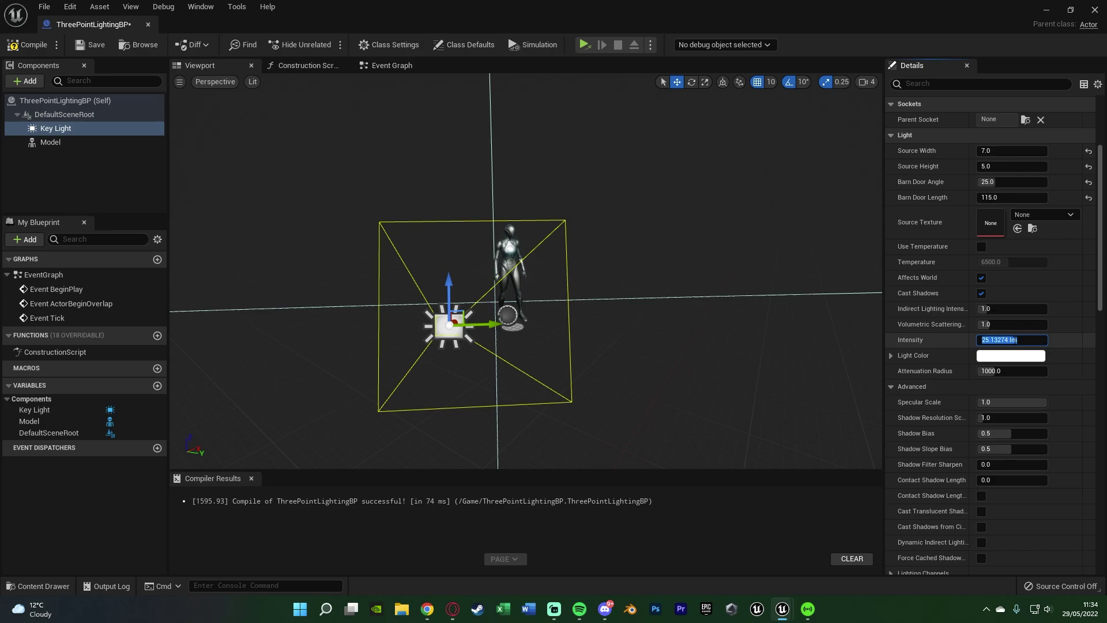
pyautogui.write('100')
pyautogui.press('Return')
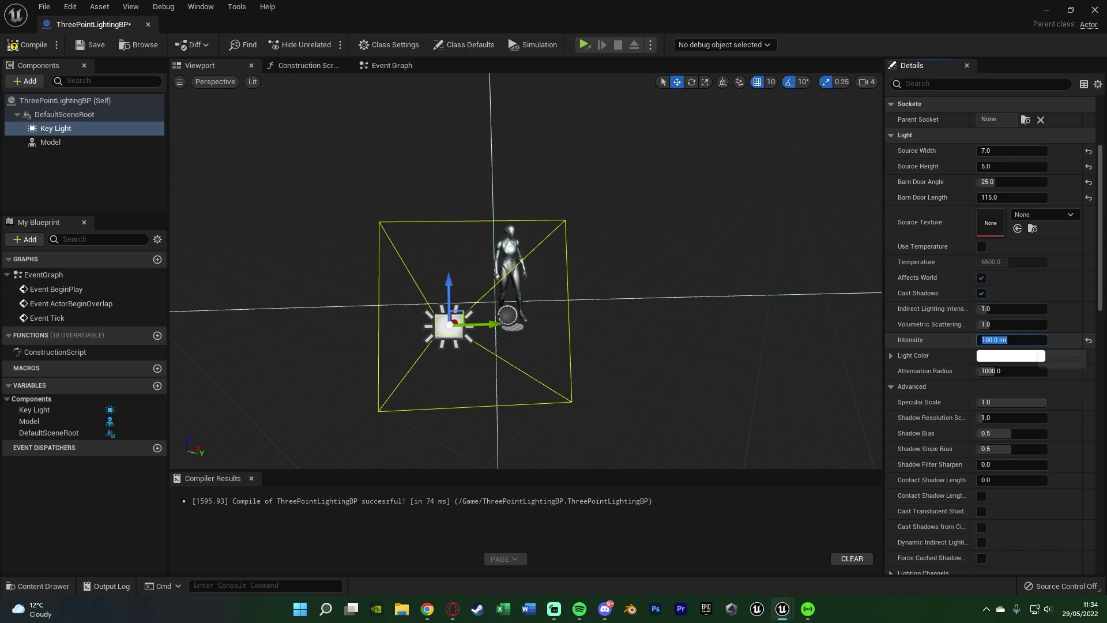
# Duplicate the Key Light component and rename the copy Fill Light
pyautogui.moveTo(634, 271); pyautogui.dragTo(426, 271, button='right')
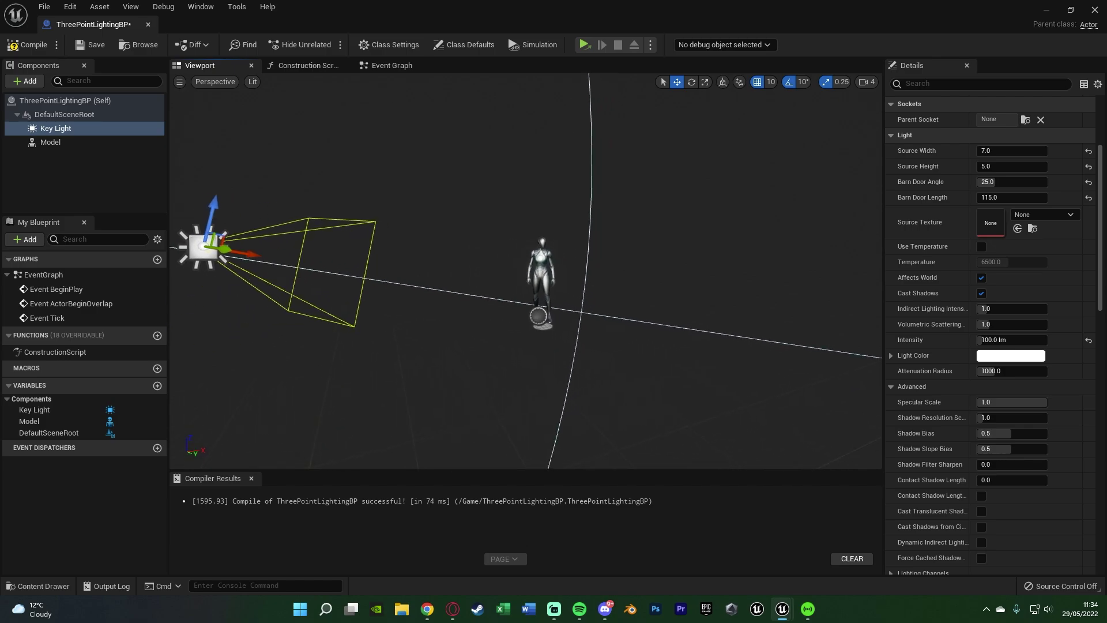
pyautogui.moveTo(604, 216); pyautogui.dragTo(605, 218, button='right')
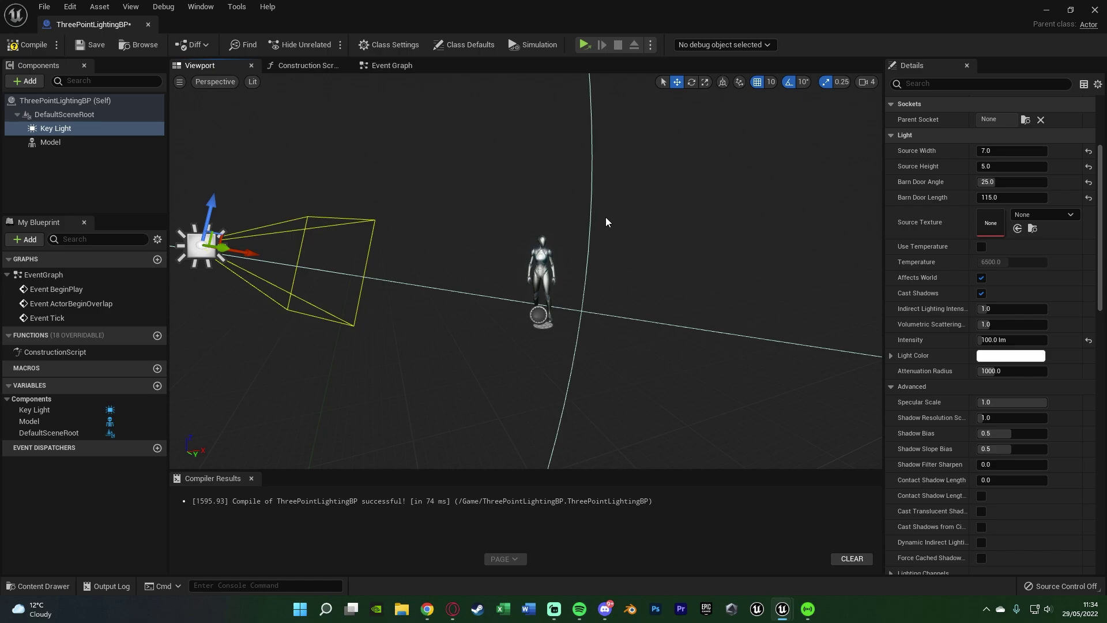
pyautogui.scroll(2, 990, 333)
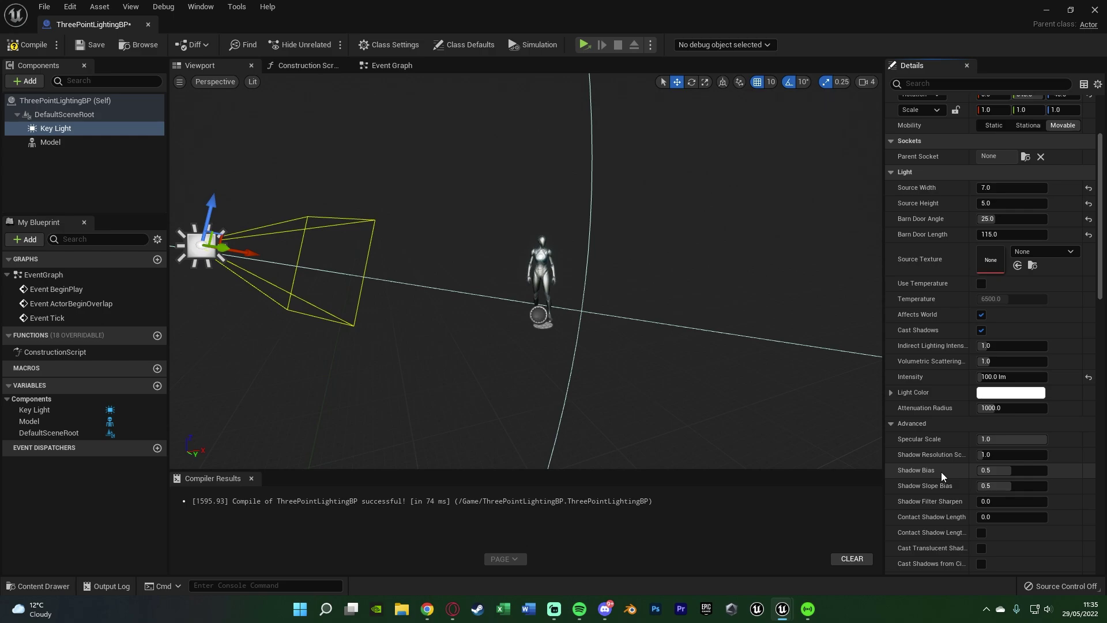
pyautogui.press('s')
pyautogui.moveTo(525, 317); pyautogui.dragTo(542, 311, button='right')
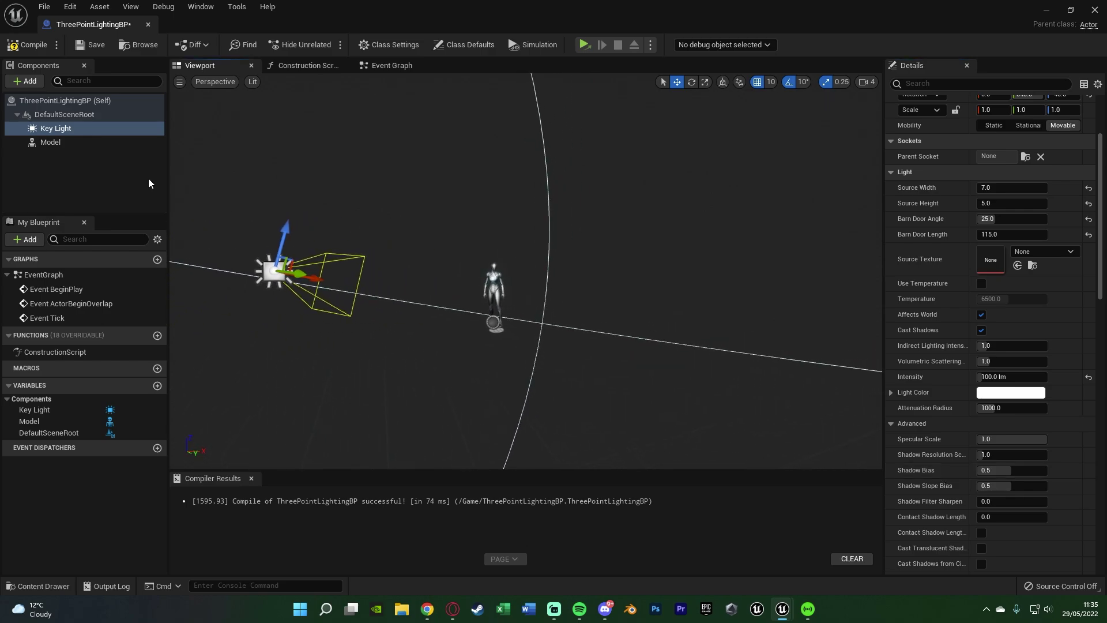
pyautogui.click(124, 127)
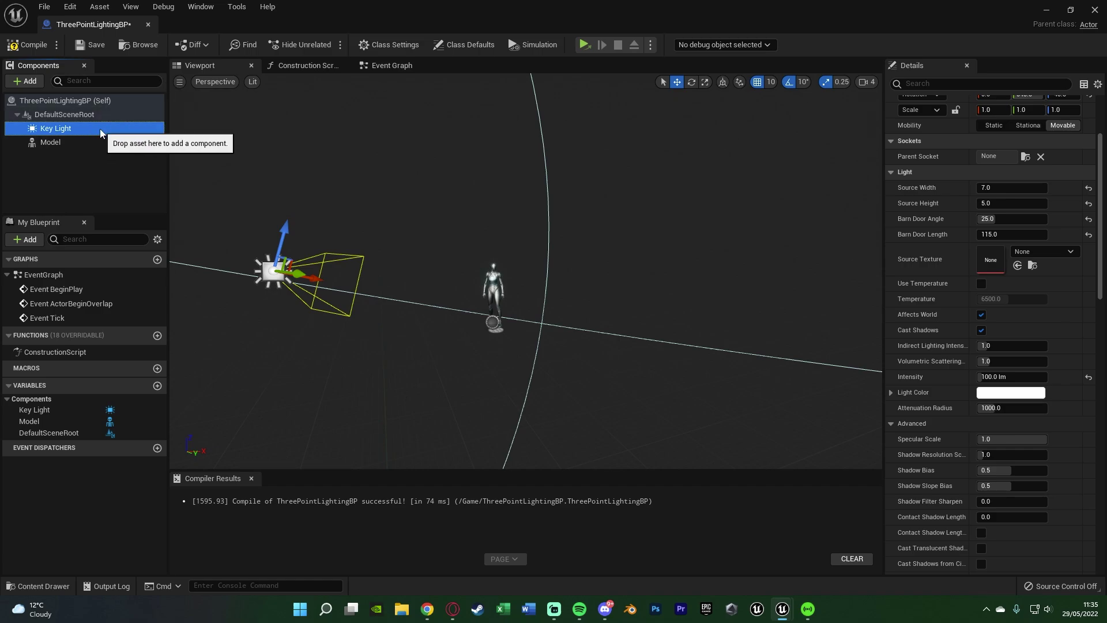
pyautogui.hotkey('ctrl', 'd')
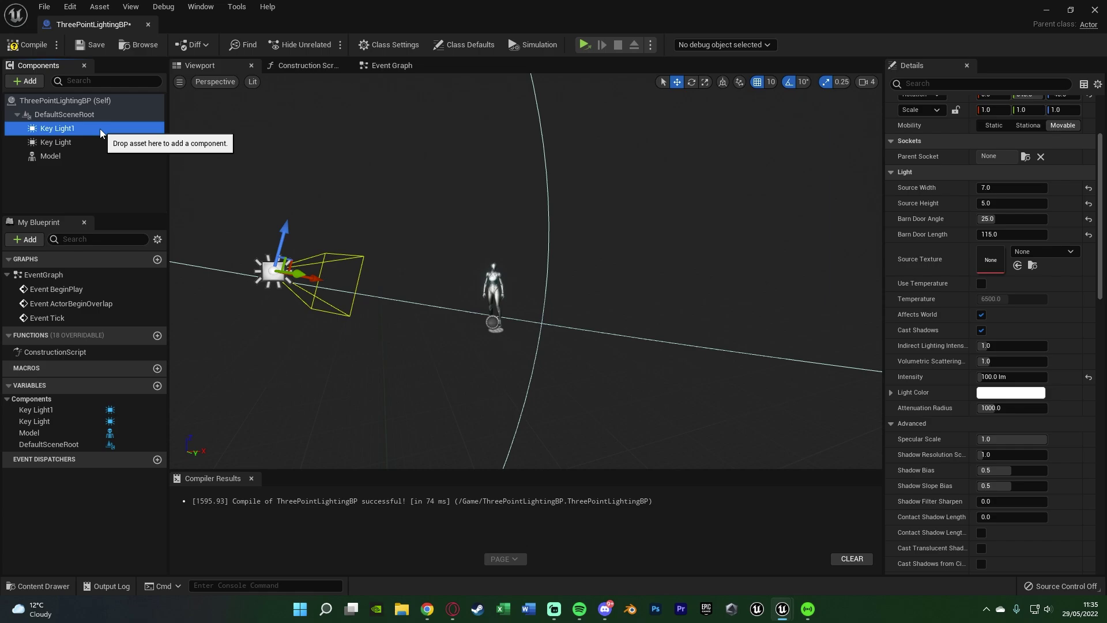
pyautogui.press('F2')
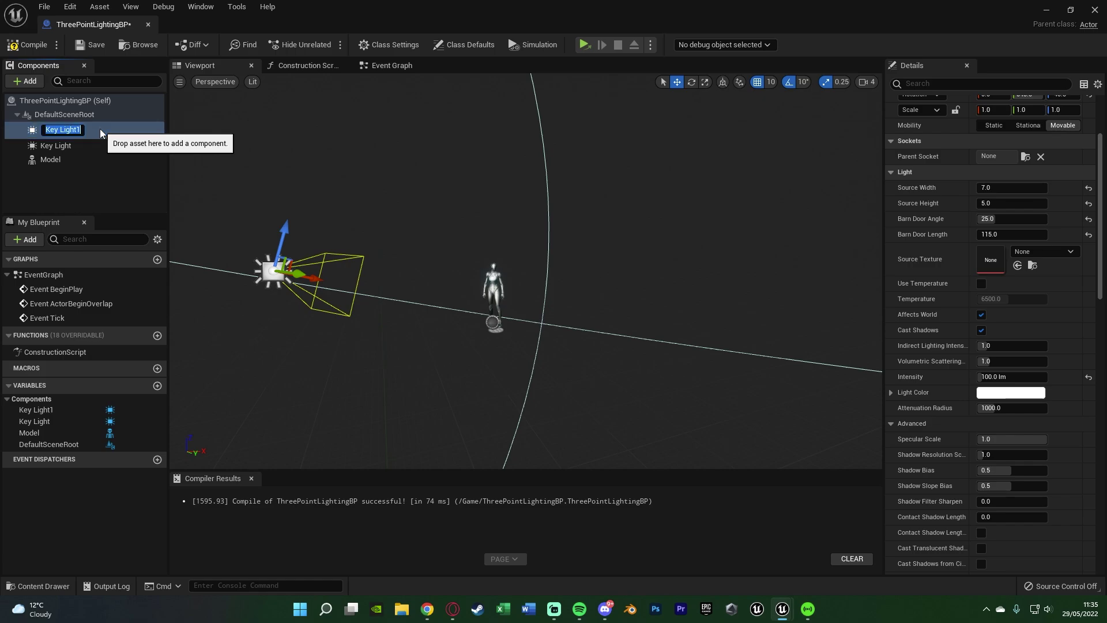
pyautogui.write('Fill Light')
pyautogui.press('Return')
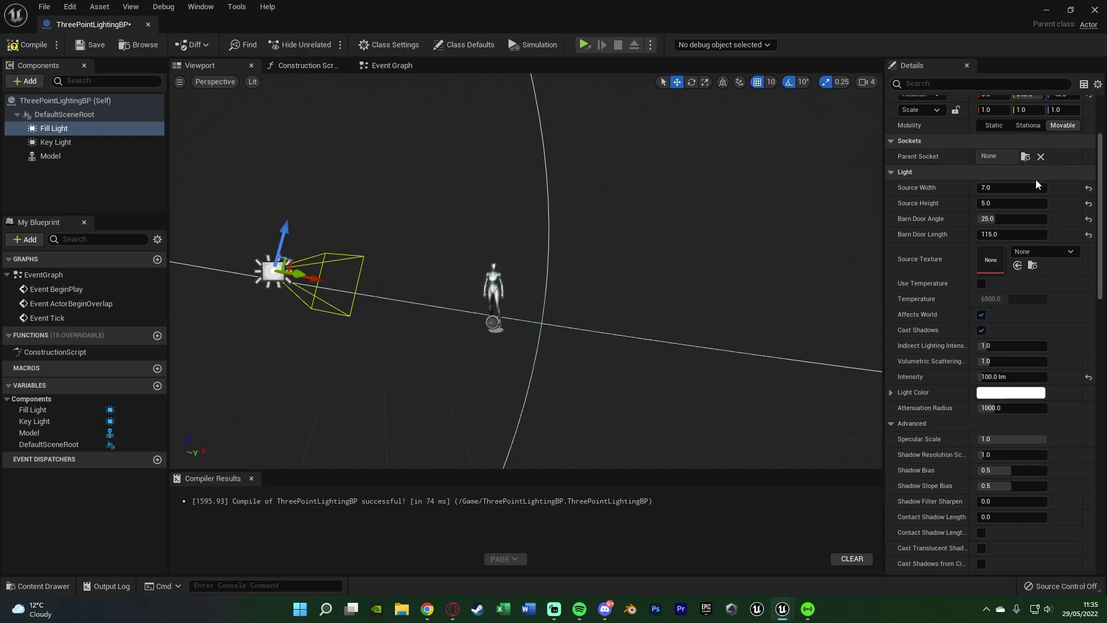
# Move the Fill Light to X 300 and Y 325 in its location values
pyautogui.scroll(4, 1015, 242)
pyautogui.click(992, 195)
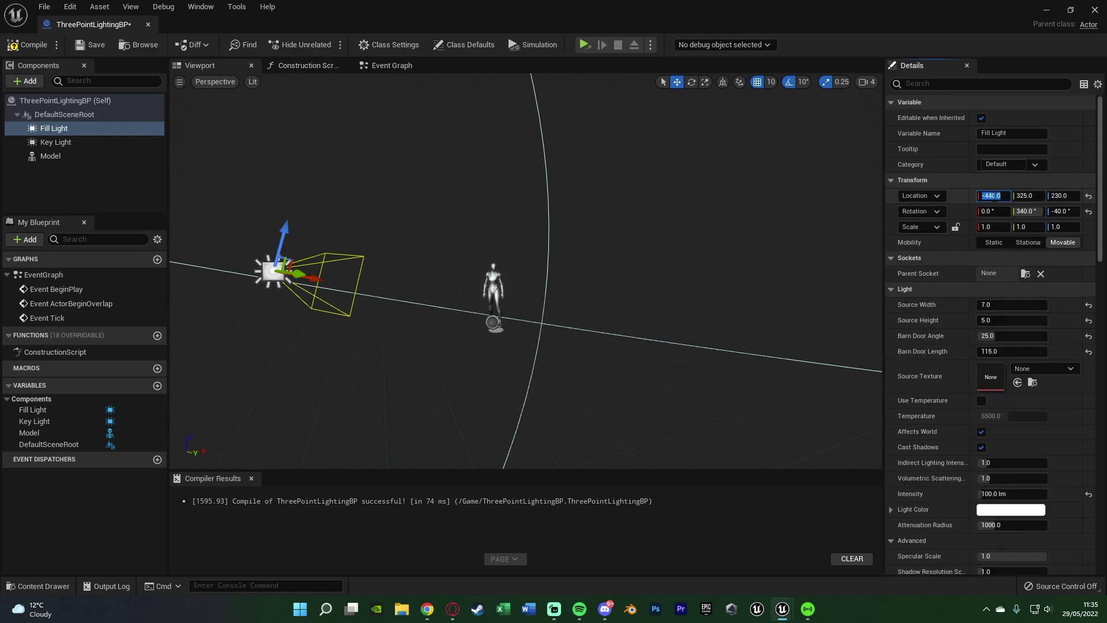
pyautogui.write('300')
pyautogui.press('Tab')
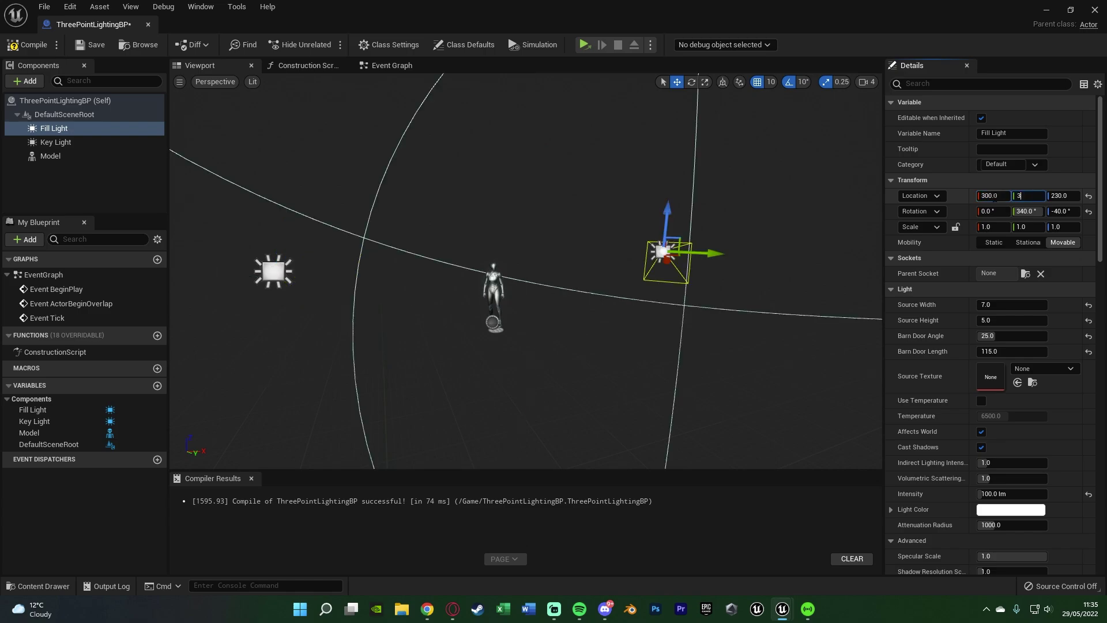
pyautogui.press('Tab')
# Rotate the Fill Light to 345° on Y and 230° on Z
pyautogui.click(991, 213)
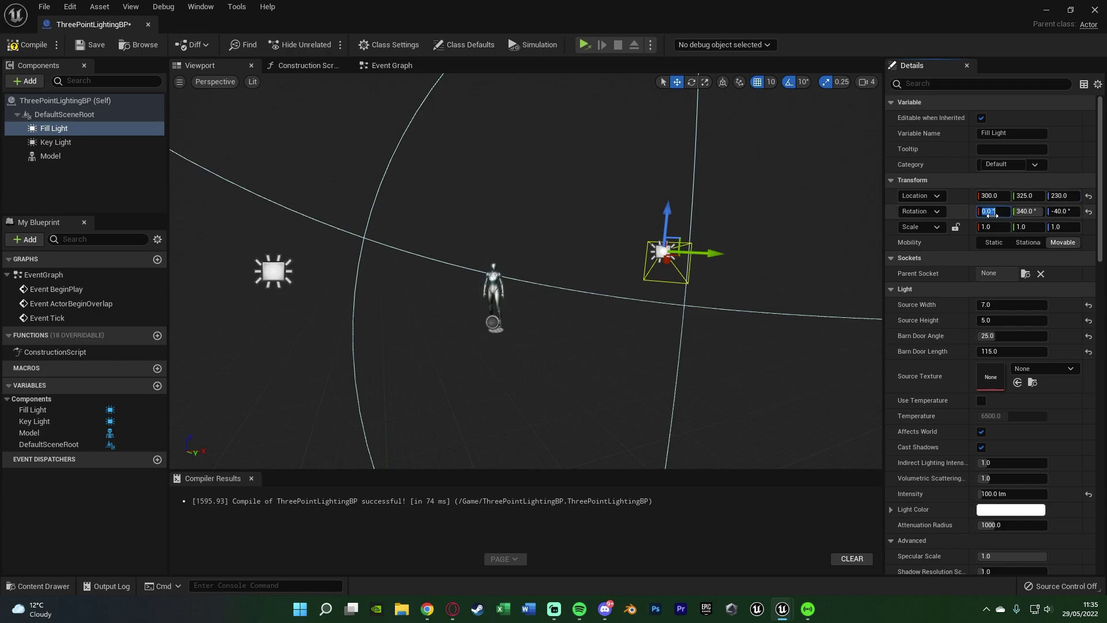
pyautogui.press('Tab')
pyautogui.write('345')
pyautogui.press('Tab')
pyautogui.write('230')
pyautogui.press('Return')
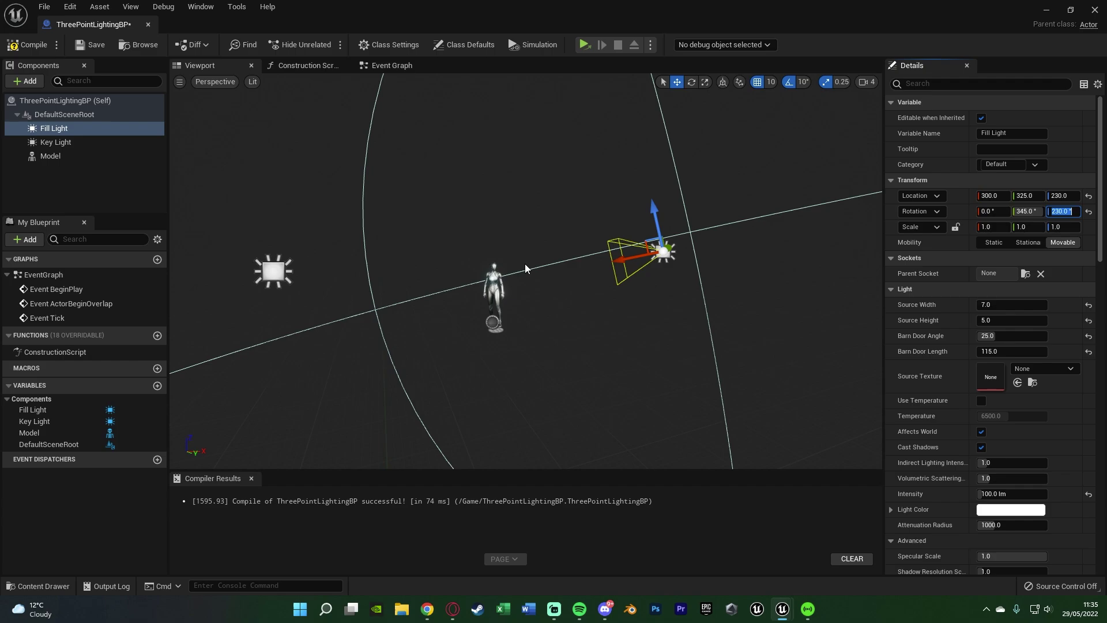
# Set the Fill Light's source width and source height to 40 each
pyautogui.click(270, 274)
pyautogui.click(664, 251)
pyautogui.keyDown('alt'); pyautogui.moveTo(664, 252); pyautogui.dragTo(807, 251); pyautogui.keyUp('alt')
pyautogui.moveTo(578, 430); pyautogui.dragTo(513, 430, button='right')
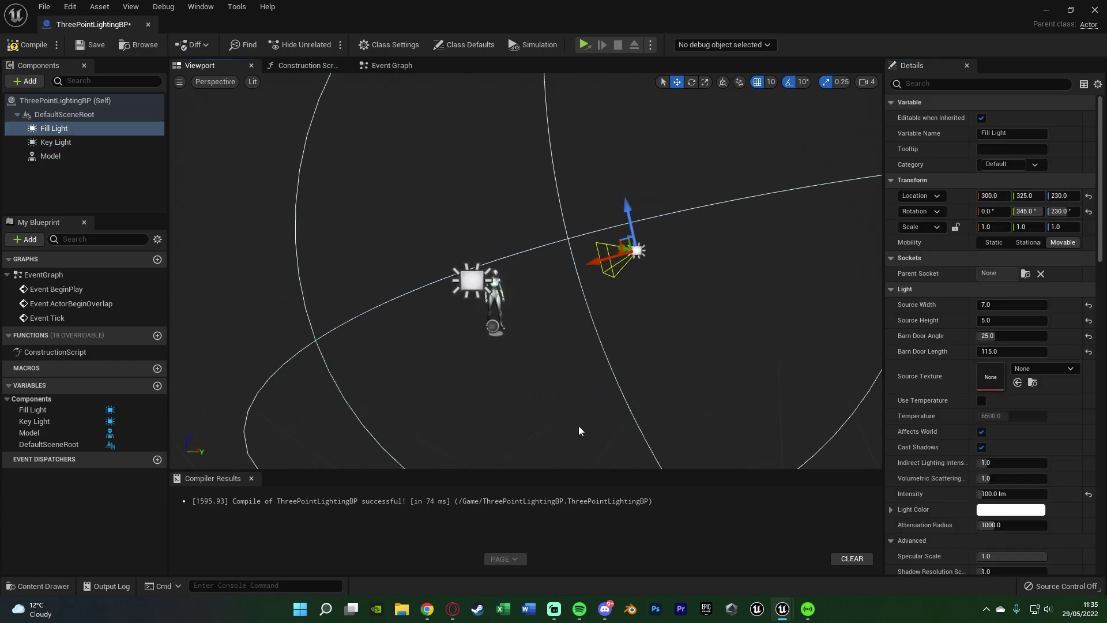
pyautogui.click(998, 306)
pyautogui.write('40')
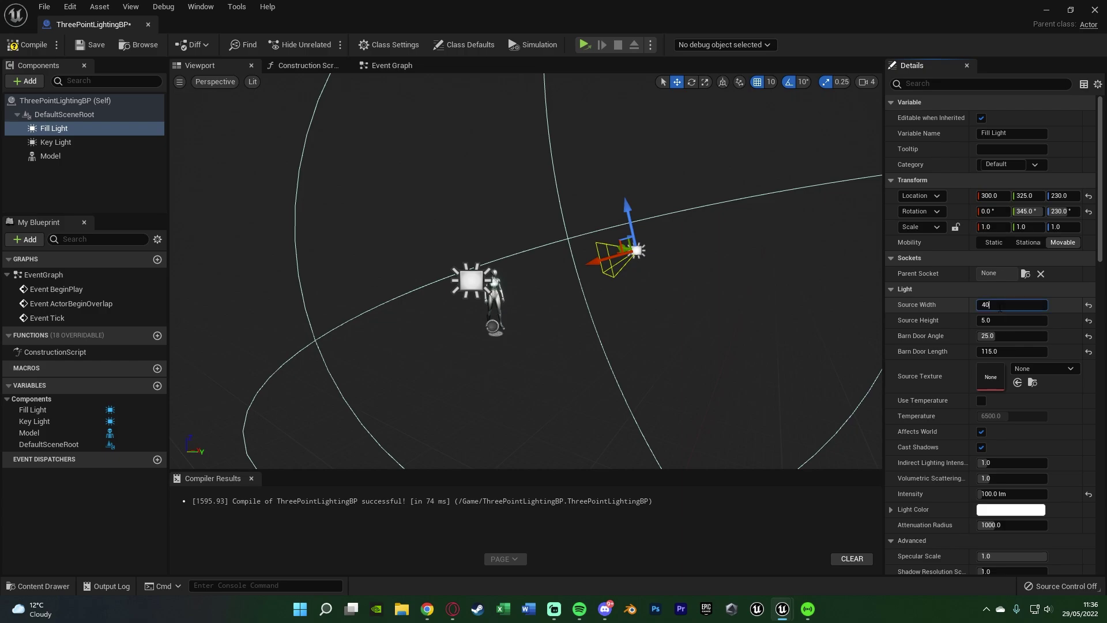
pyautogui.press('Tab')
pyautogui.write('40')
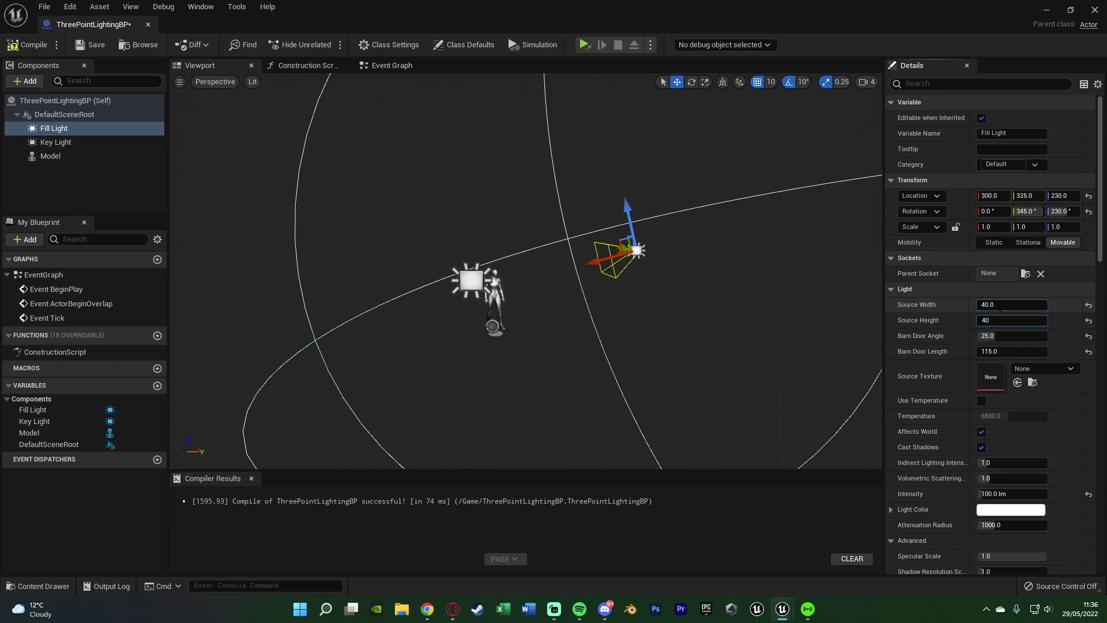
pyautogui.press('Return')
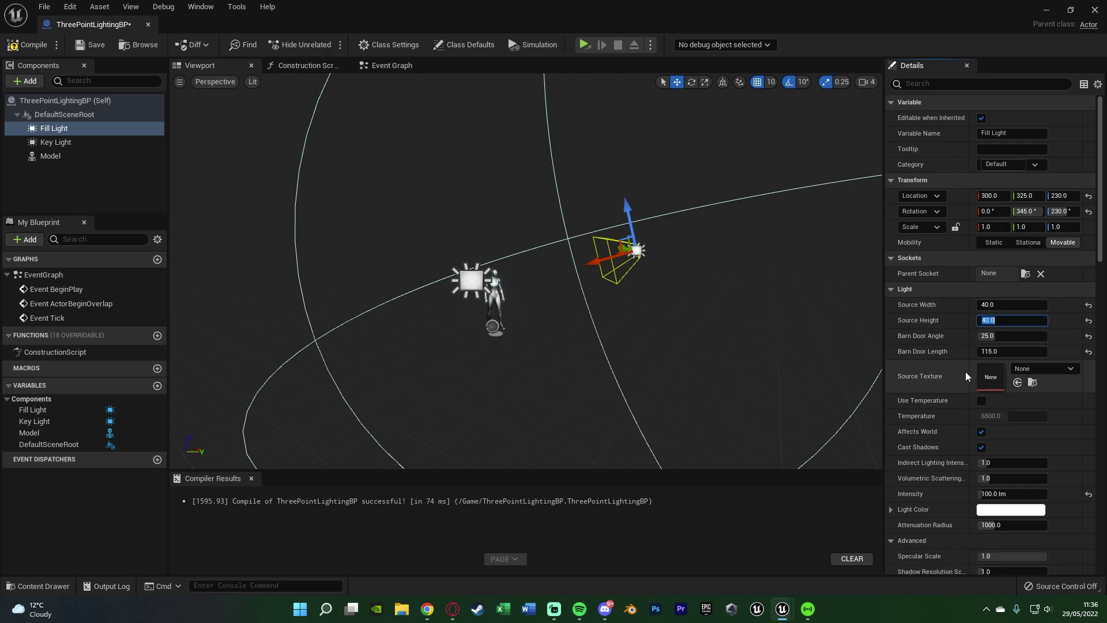
# Set the Fill Light's intensity to 50 lm
pyautogui.scroll(-3, 965, 372)
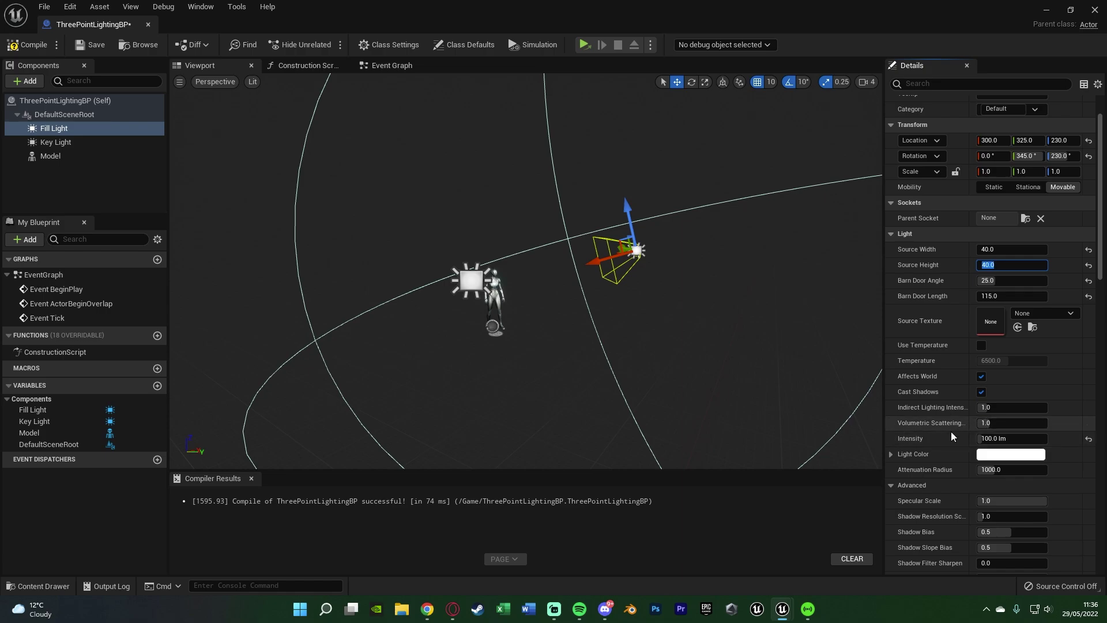
pyautogui.scroll(-2, 942, 432)
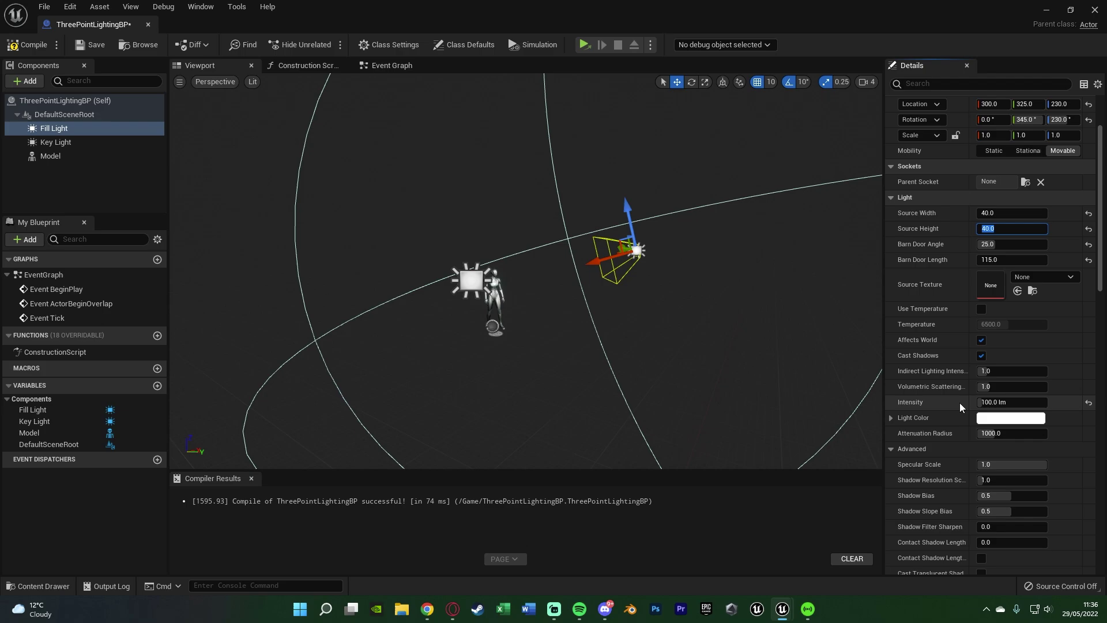
pyautogui.click(990, 401)
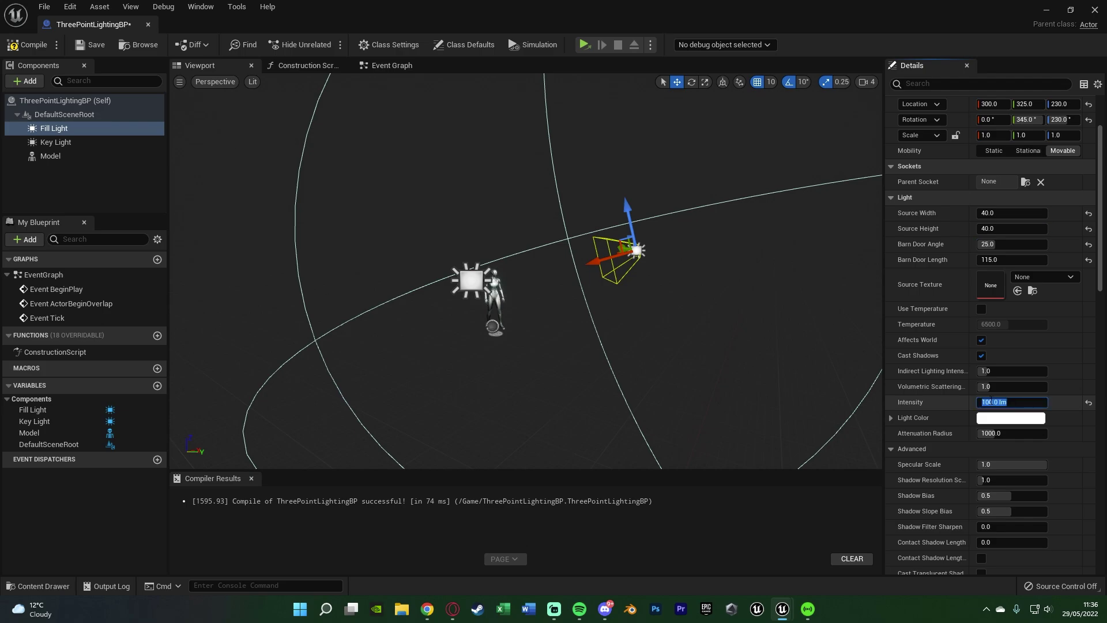
pyautogui.write('50')
pyautogui.press('Return')
# Duplicate the Fill Light component and rename the copy Back Light
pyautogui.click(143, 131)
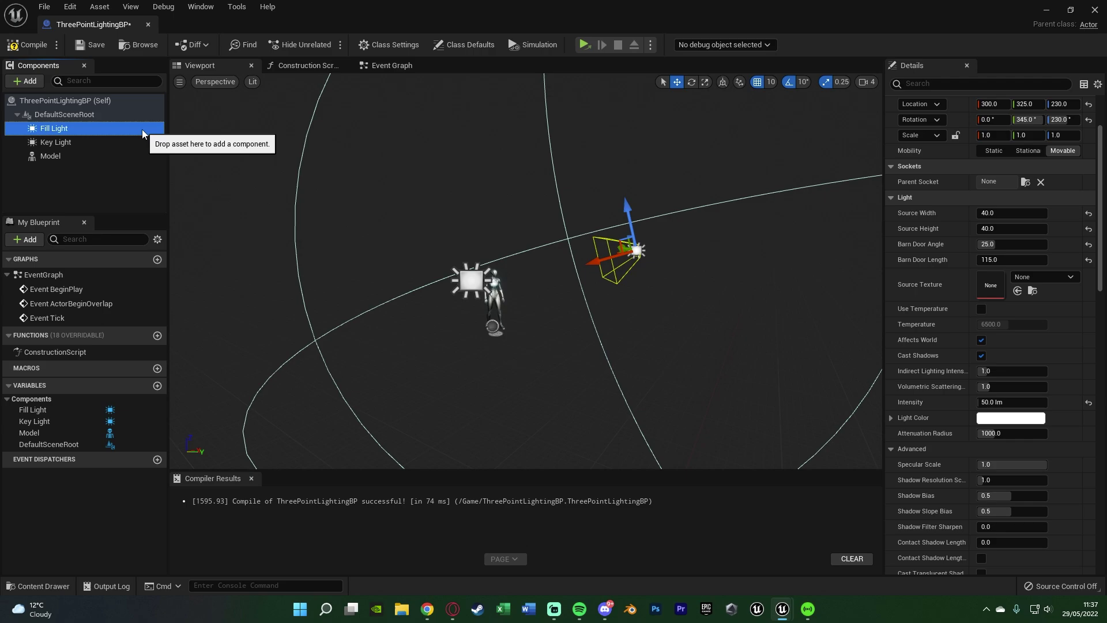
pyautogui.hotkey('ctrl', 'd')
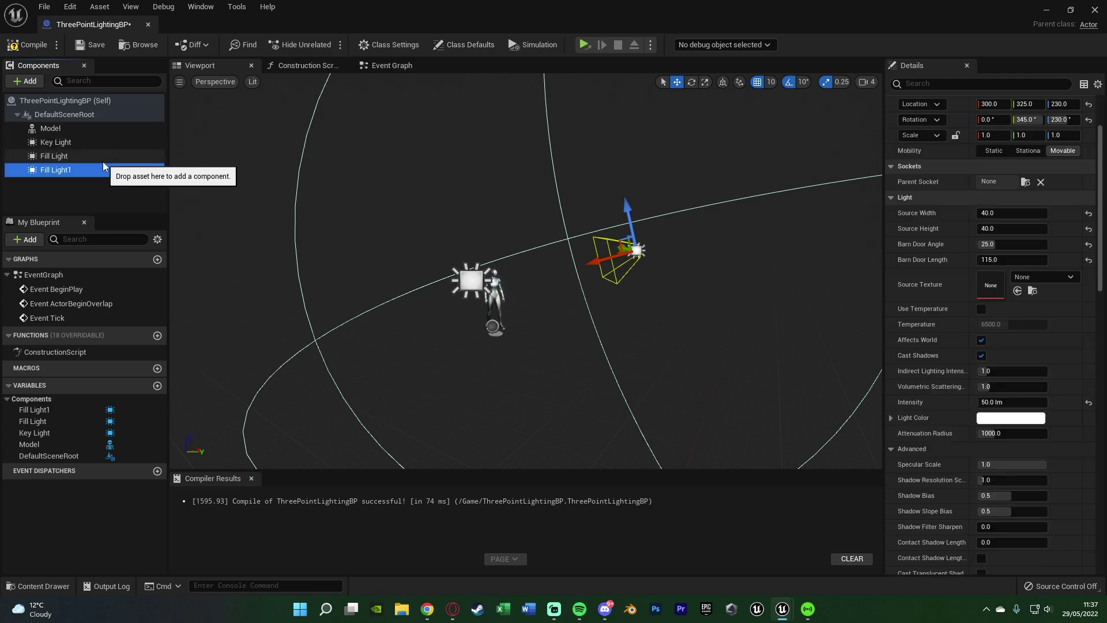
pyautogui.press('F2')
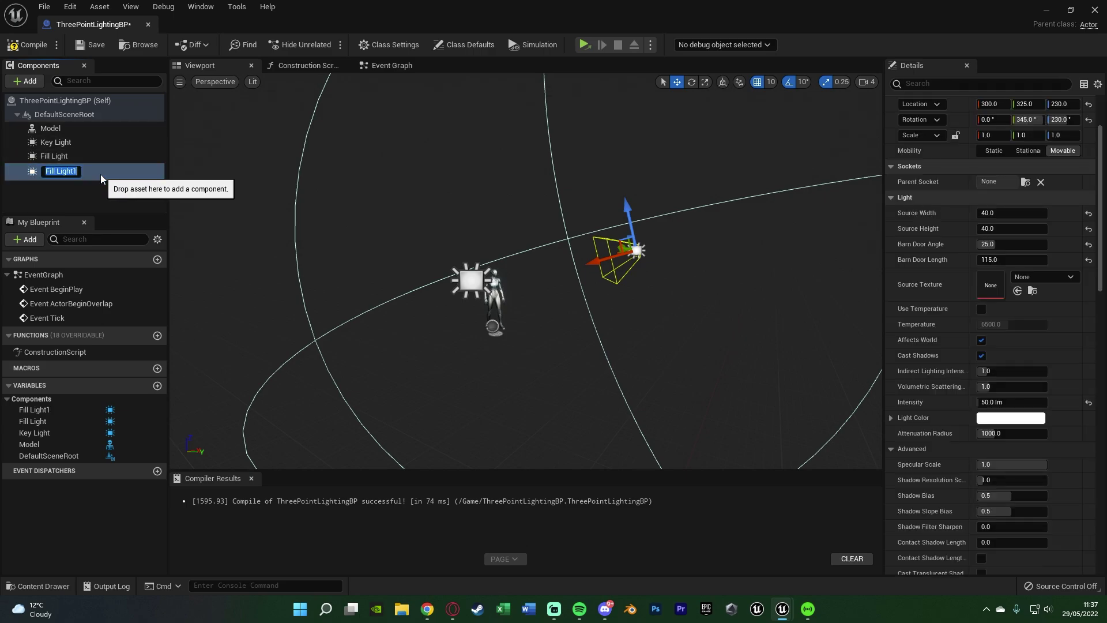
pyautogui.write('Back Light')
pyautogui.press('Return')
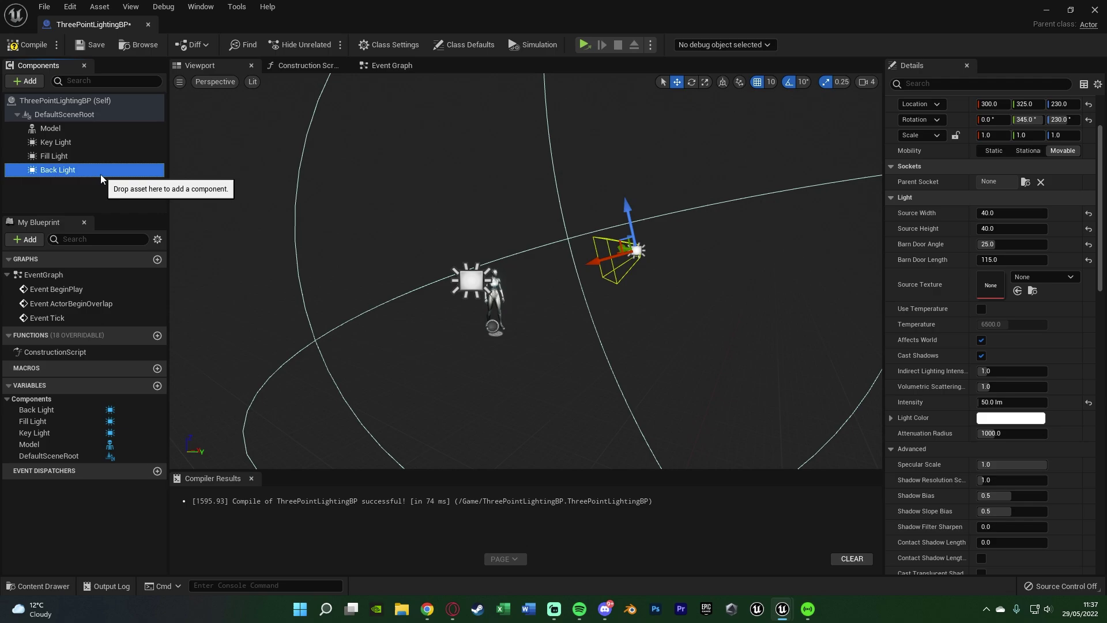
# Set the Back Light's location to X -110, Y -60 and Z 220
pyautogui.scroll(3, 975, 227)
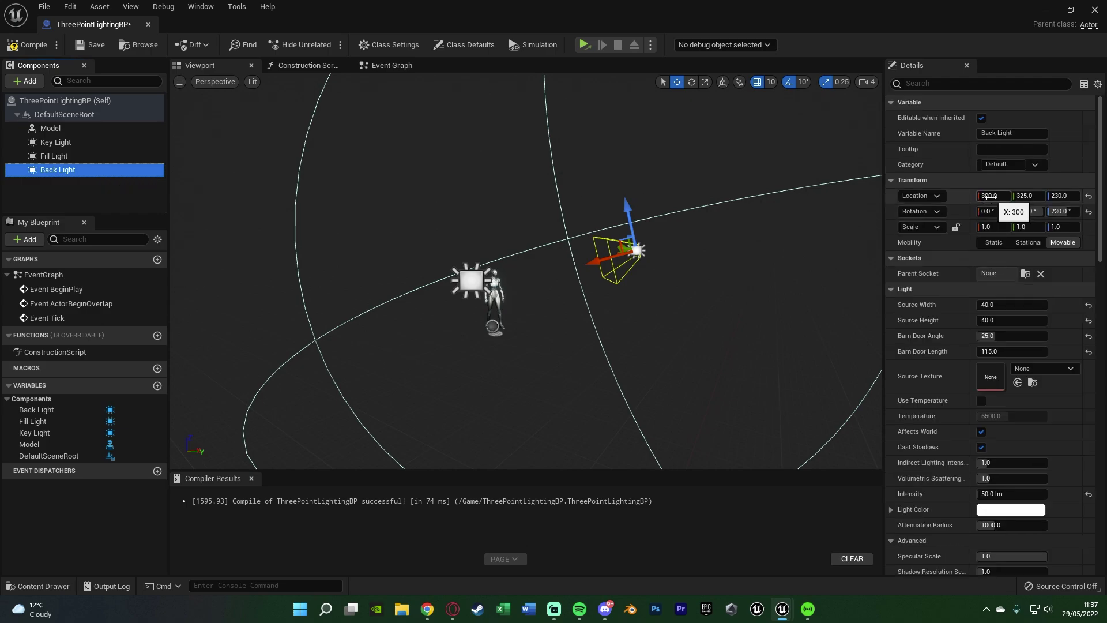
pyautogui.click(992, 196)
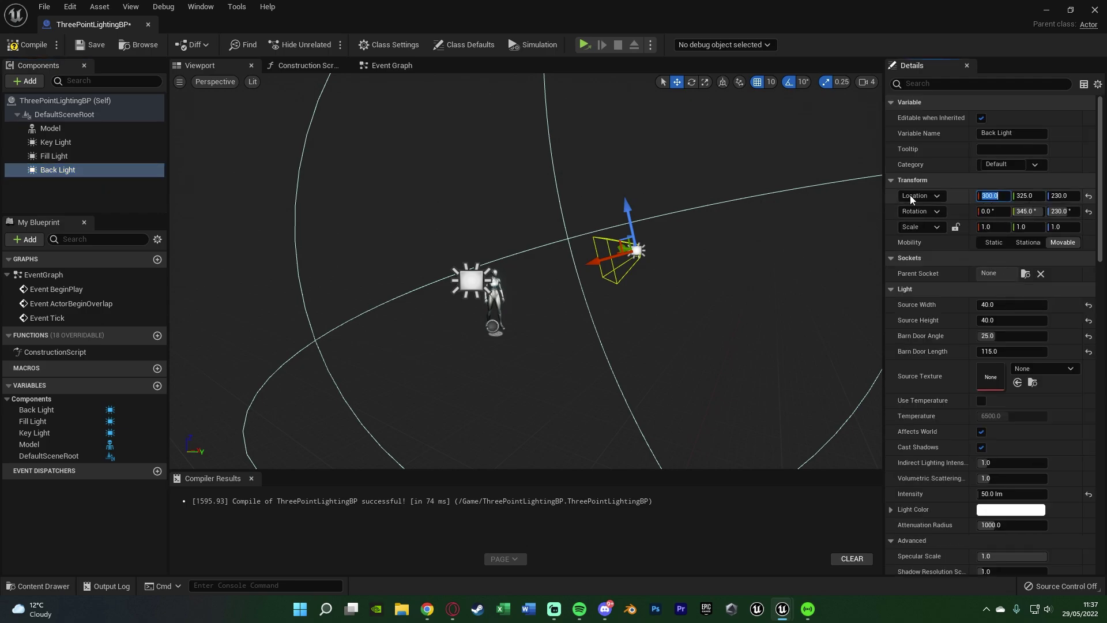
pyautogui.write('-110')
pyautogui.press('Tab')
pyautogui.write('-')
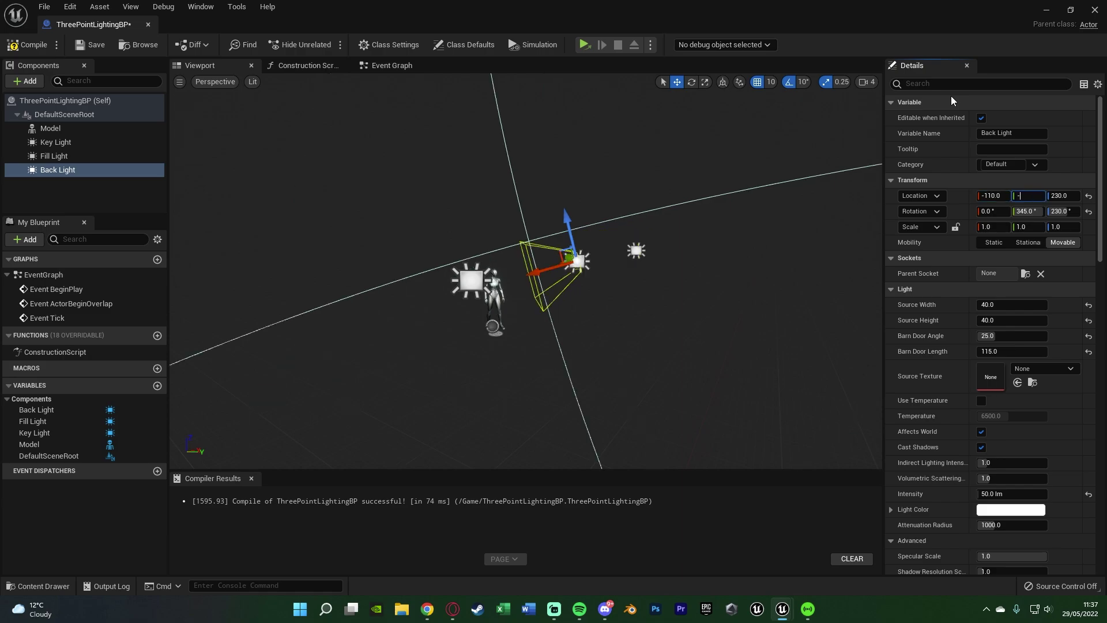
pyautogui.write('60')
pyautogui.press('Tab')
pyautogui.write('220')
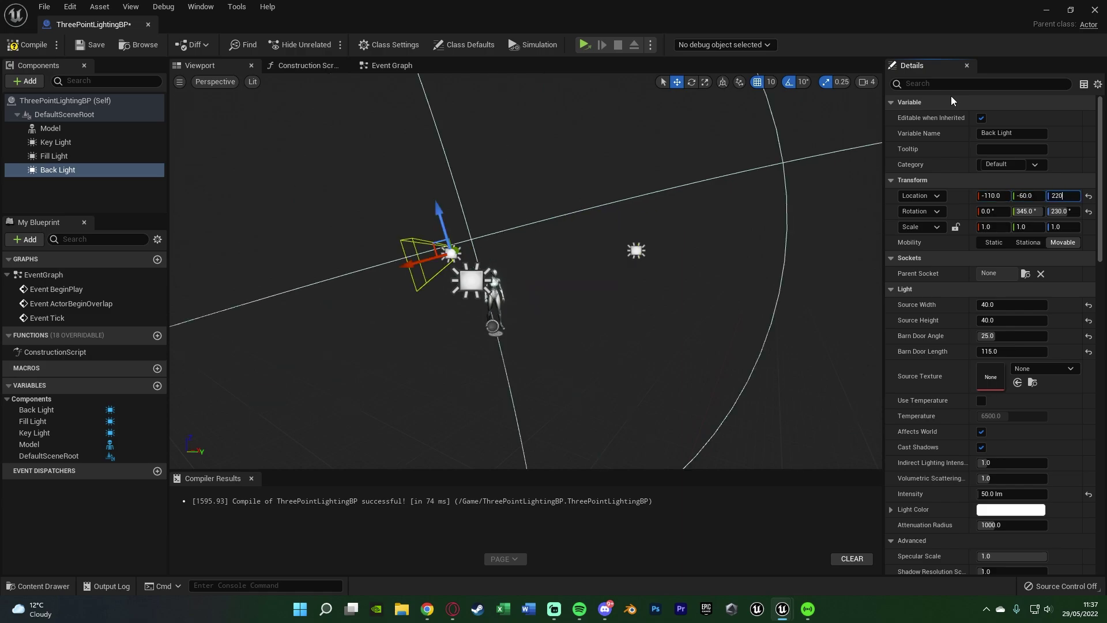
pyautogui.press('Return')
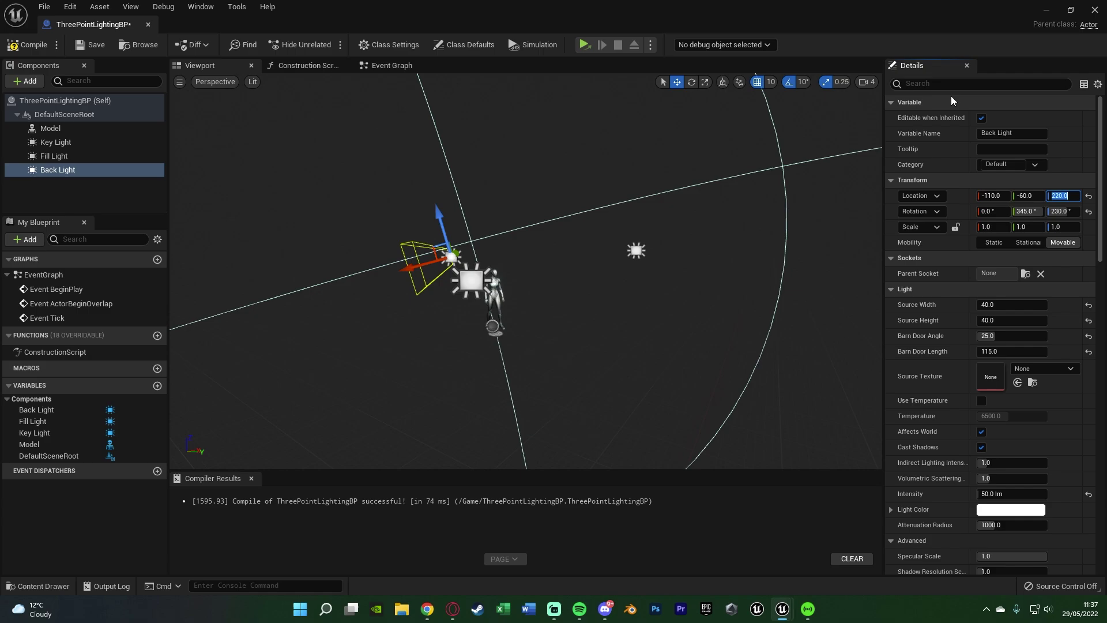
# Rotate the Back Light to 335° on Y and 400° on Z
pyautogui.press('Tab')
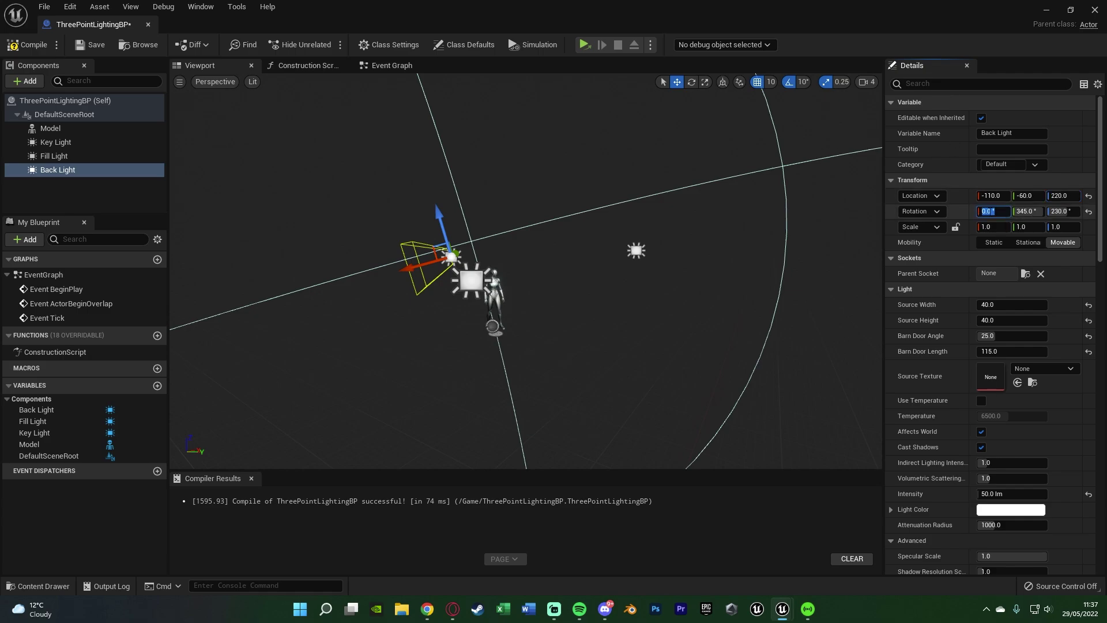
pyautogui.press('Tab')
pyautogui.write('33')
pyautogui.press('Tab')
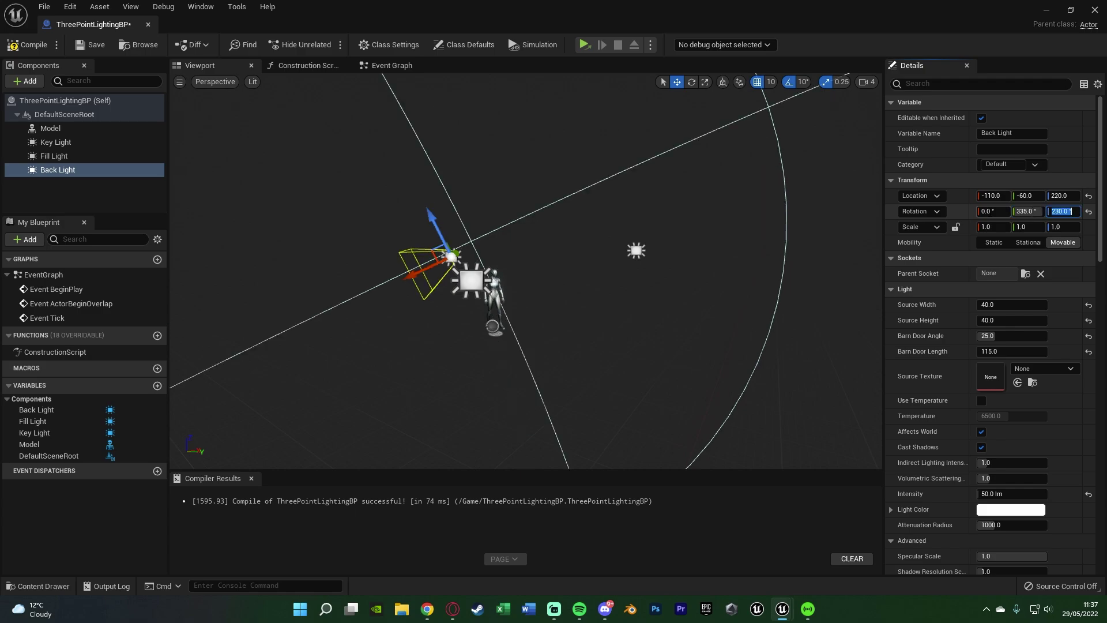
pyautogui.write('400')
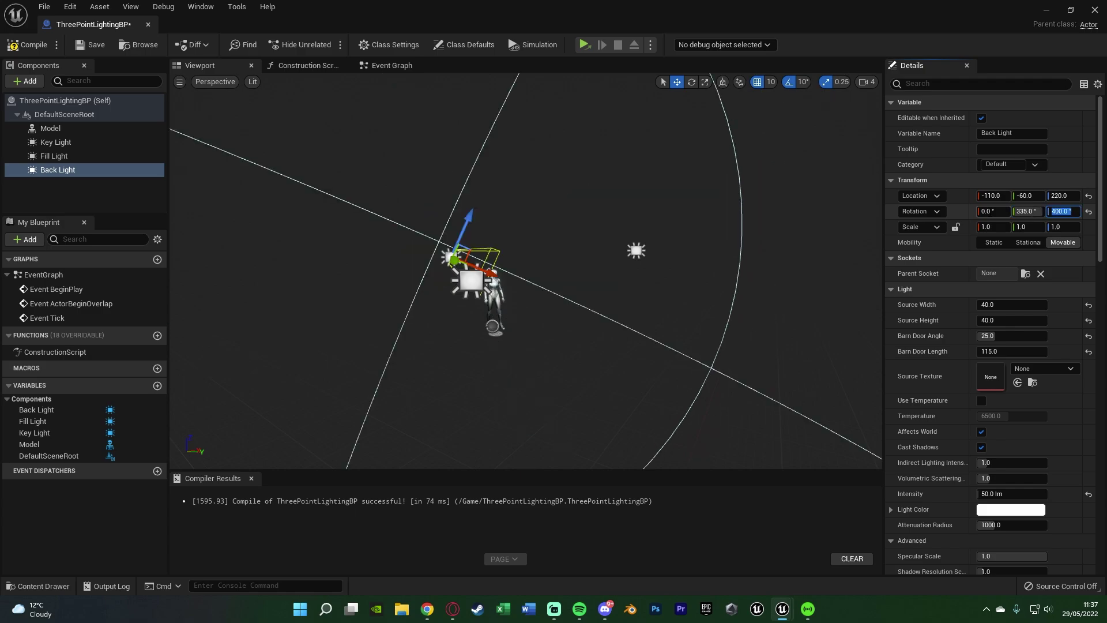
pyautogui.press('Return')
# Examine the Back Light's position and direction relative to the mannequin from several angles
pyautogui.press('w')
pyautogui.moveTo(526, 271); pyautogui.dragTo(553, 267, button='right')
pyautogui.press('s')
pyautogui.press('w')
pyautogui.press('a')
pyautogui.moveTo(391, 291); pyautogui.dragTo(437, 290, button='right')
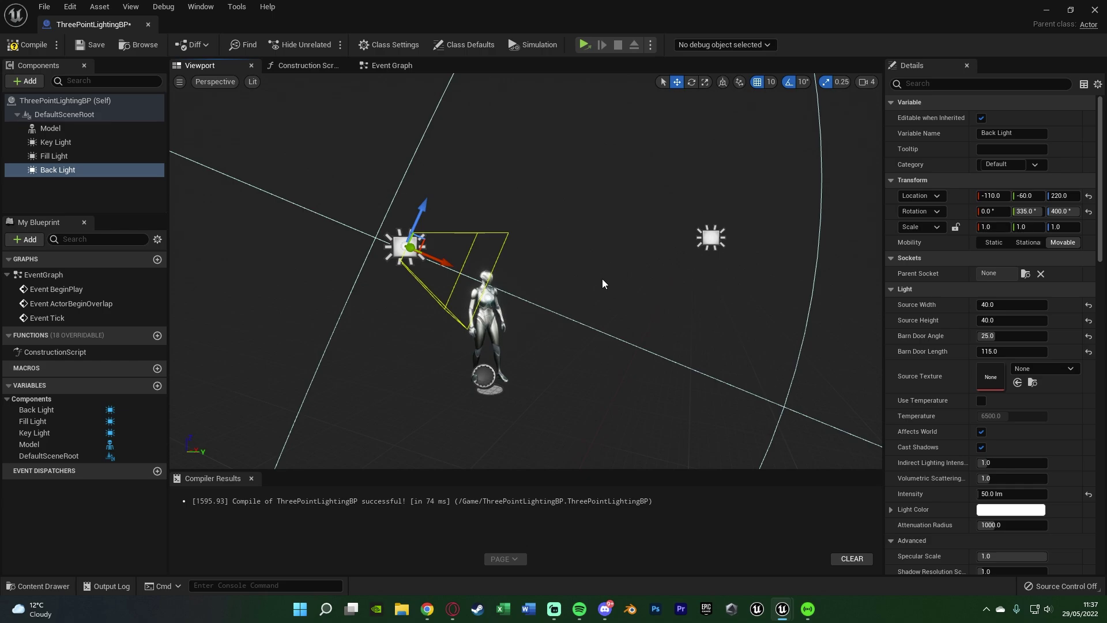
pyautogui.moveTo(602, 280); pyautogui.dragTo(434, 288, button='right')
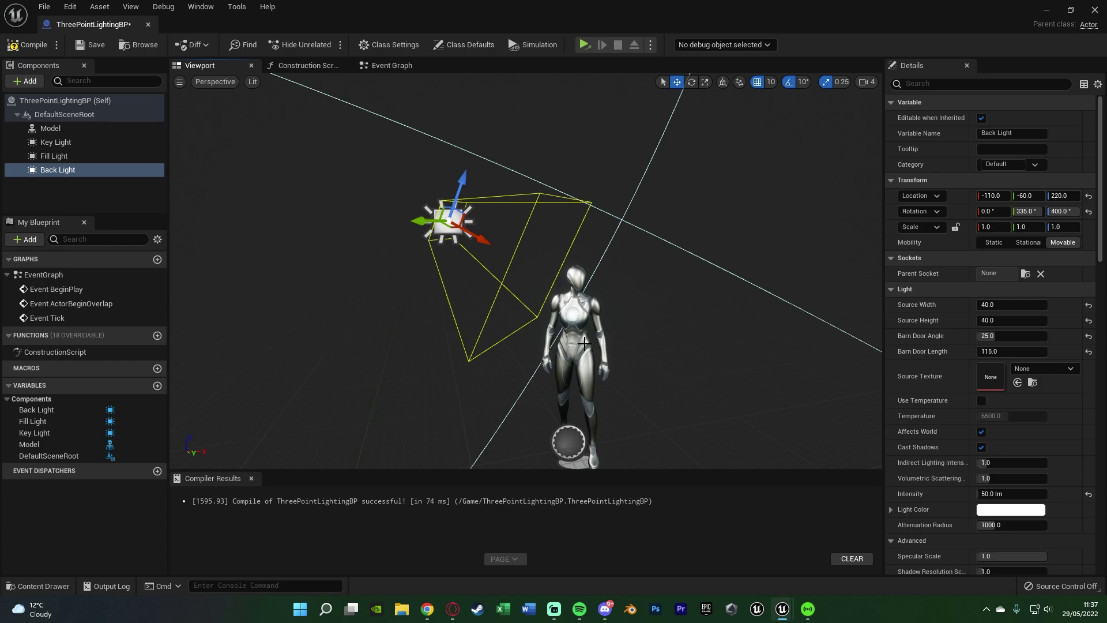
pyautogui.scroll(-5, 584, 292)
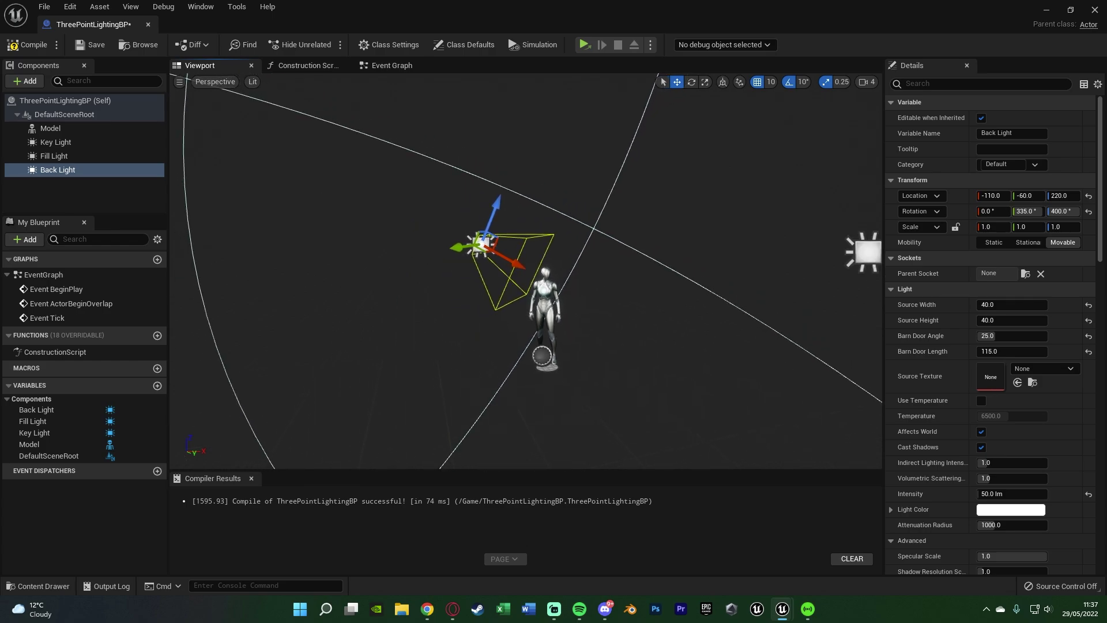
pyautogui.moveTo(524, 303); pyautogui.dragTo(552, 303, button='right')
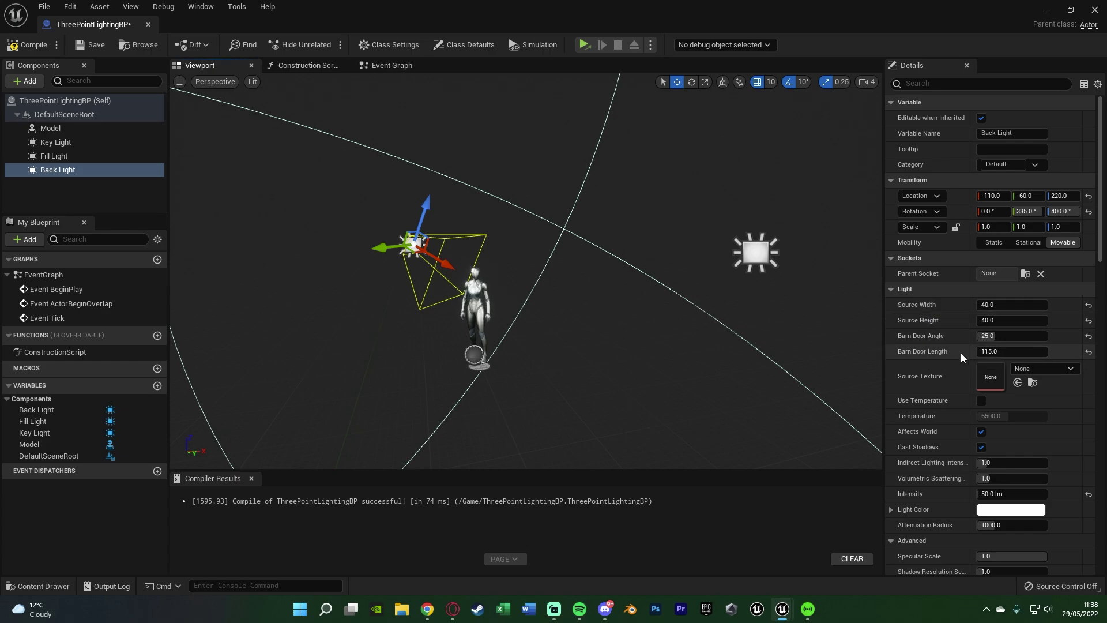
# Set the Back Light's intensity to 5 lm while viewing the mannequin up close
pyautogui.scroll(-3, 960, 353)
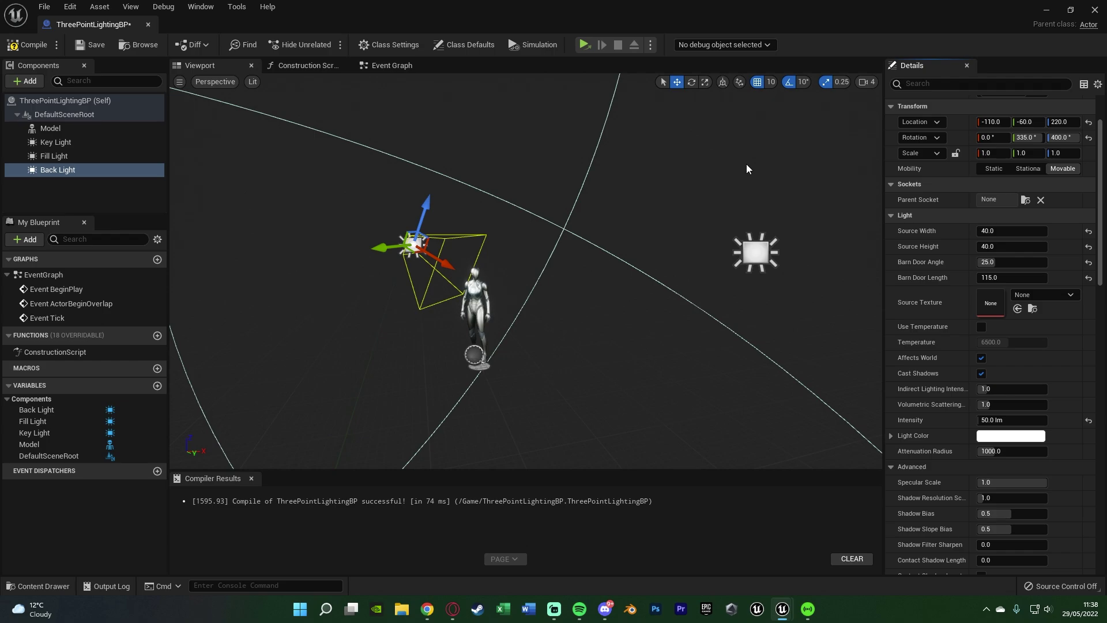
pyautogui.moveTo(746, 164)
pyautogui.mouseDown(button='right')
pyautogui.moveTo(731, 104)
pyautogui.moveTo(730, 151)
pyautogui.mouseUp(button='right')
pyautogui.press('w')
pyautogui.press('q')
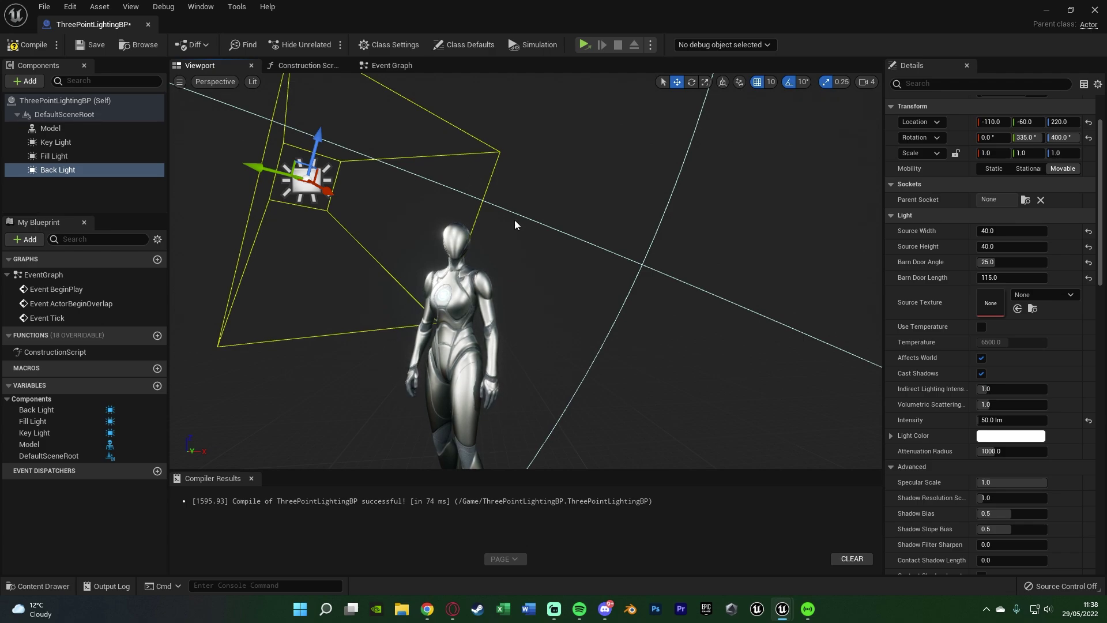
pyautogui.click(1010, 419)
pyautogui.write('5')
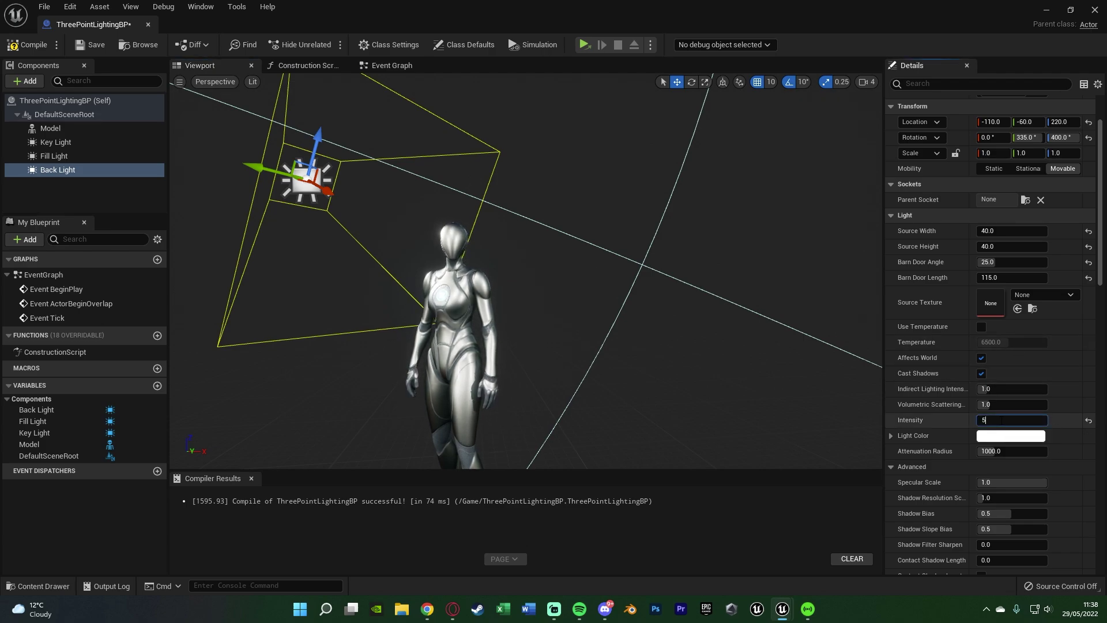
pyautogui.press('Return')
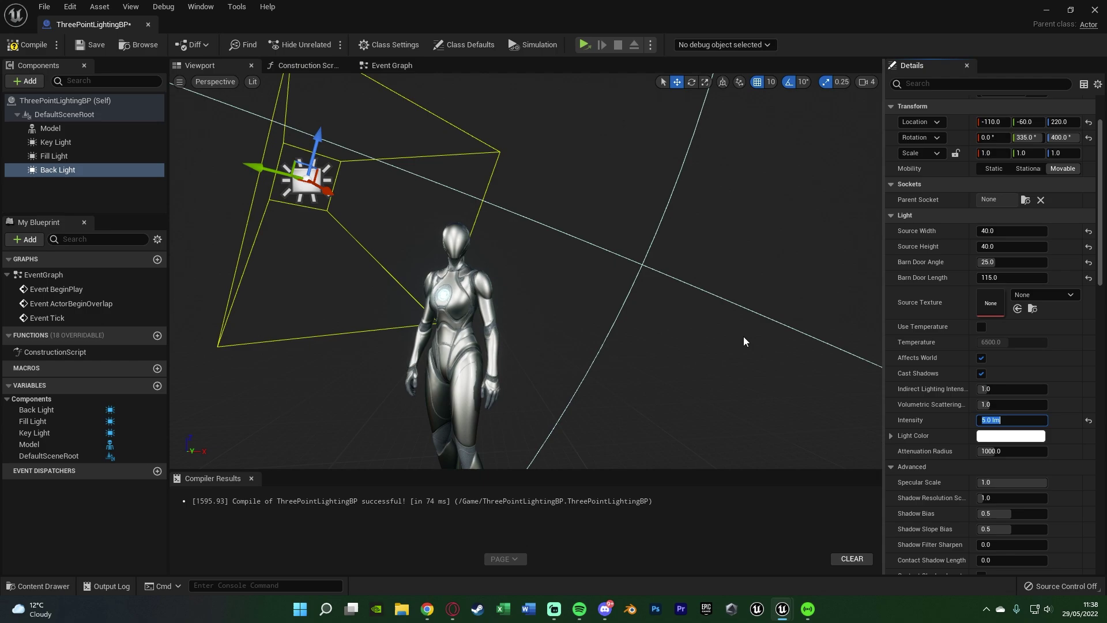
# Compile and save the ThreePointLightingBP blueprint
pyautogui.click(46, 45)
pyautogui.click(86, 46)
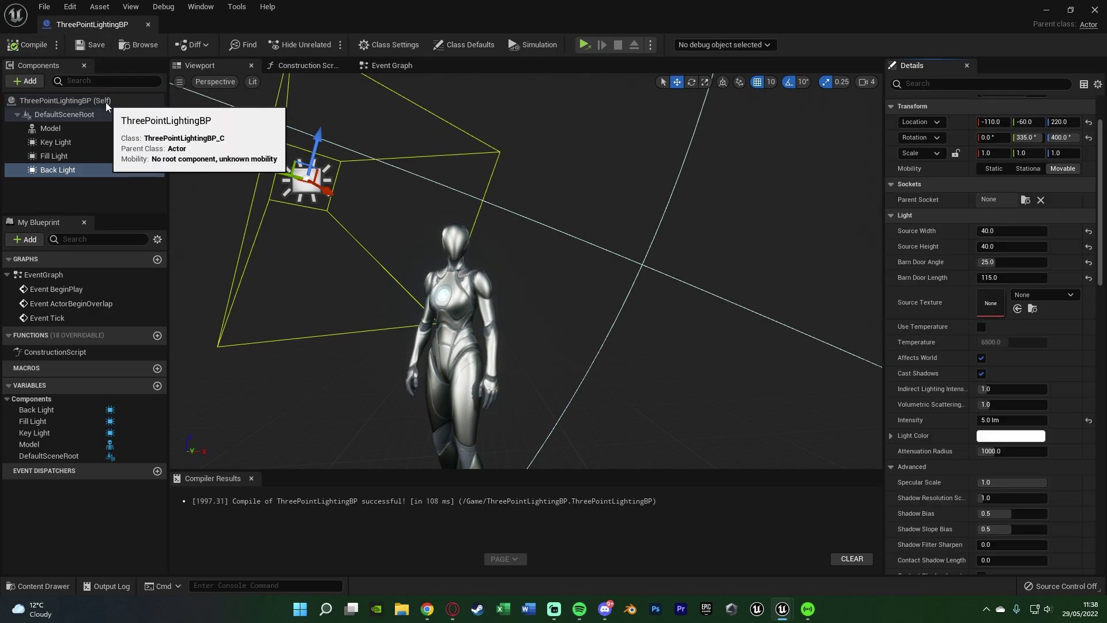
# Add a Cine Camera component to the three-point lighting blueprint
pyautogui.click(125, 184)
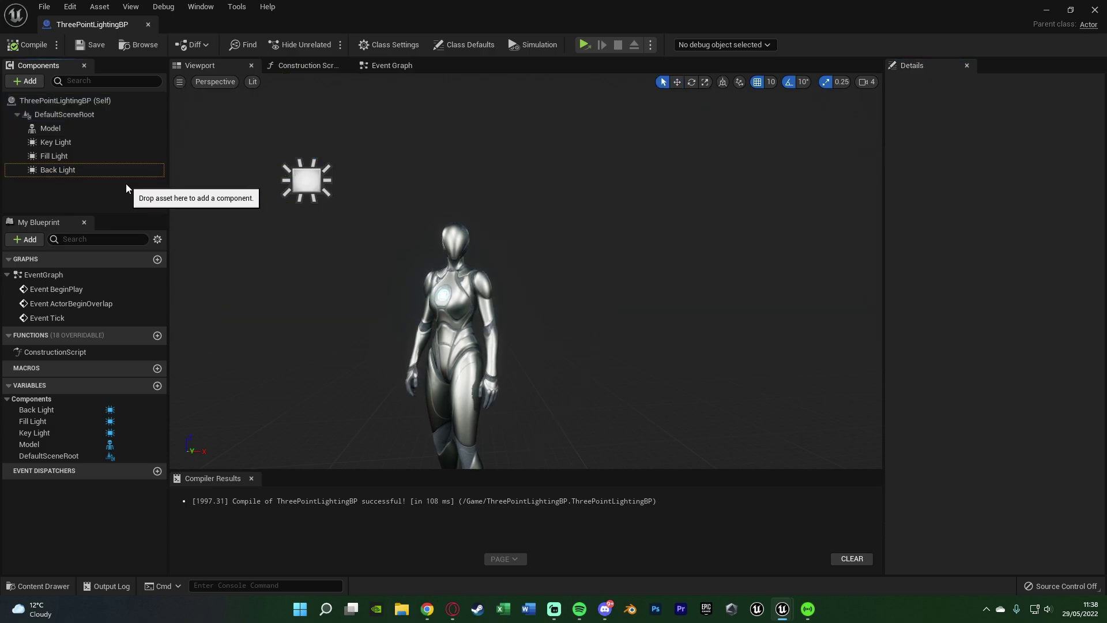
pyautogui.click(29, 82)
pyautogui.write('cine')
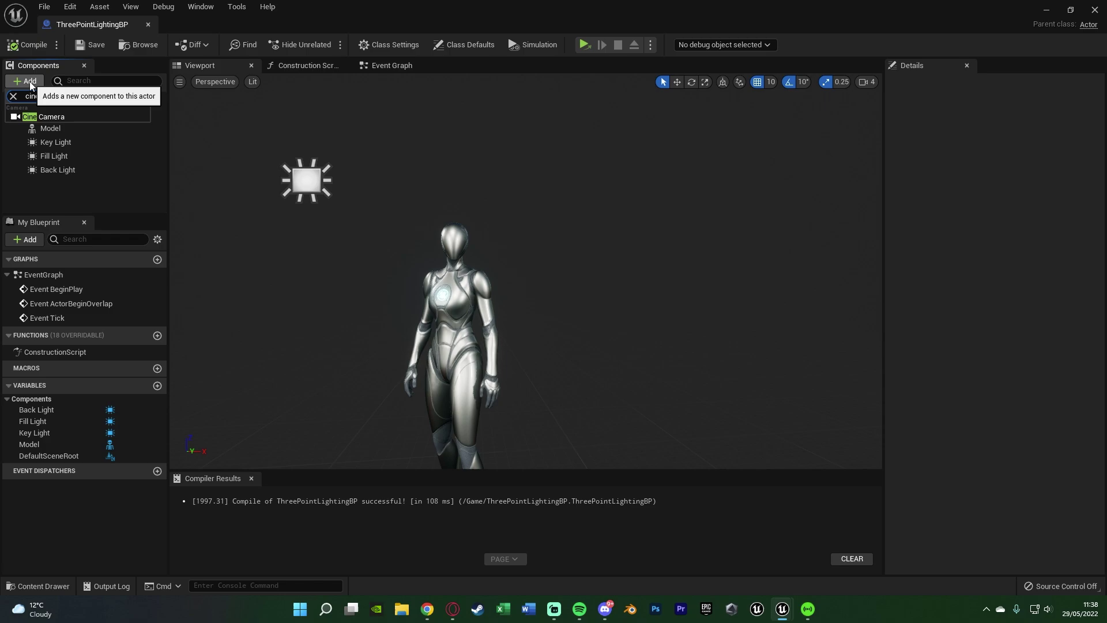
pyautogui.click(53, 124)
pyautogui.click(29, 80)
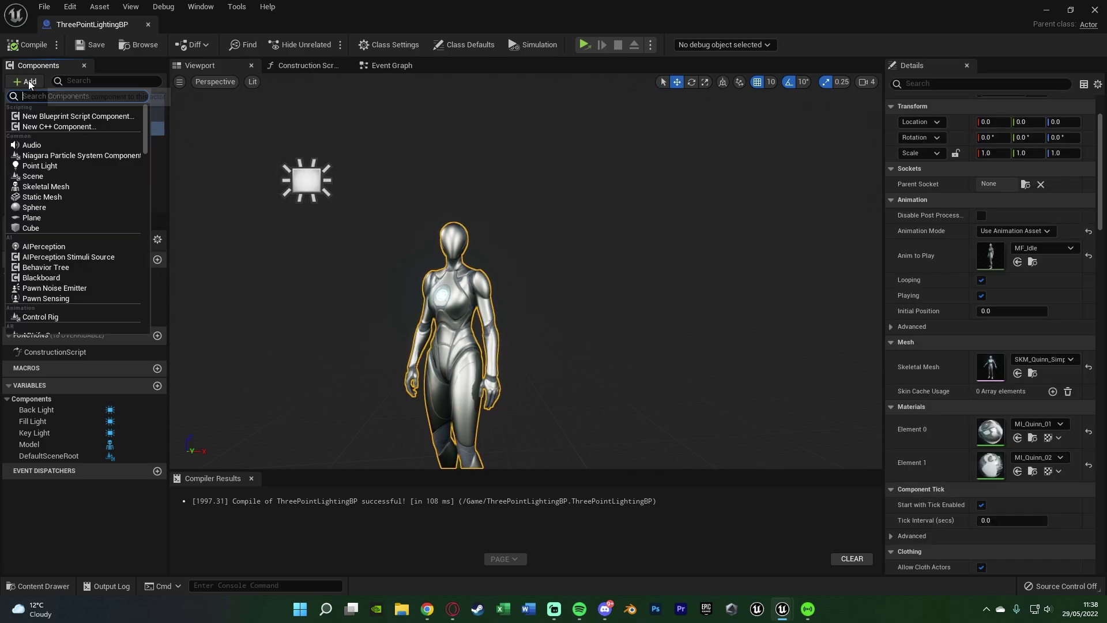
pyautogui.write('cine')
pyautogui.click(53, 118)
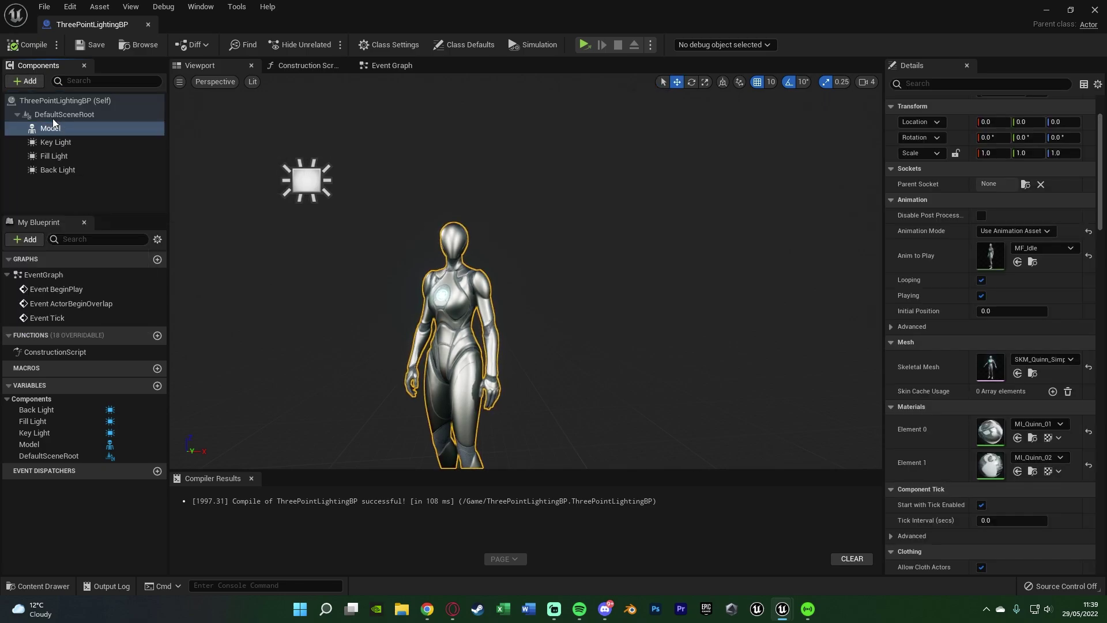
pyautogui.click(127, 153)
pyautogui.moveTo(99, 140); pyautogui.dragTo(92, 133)
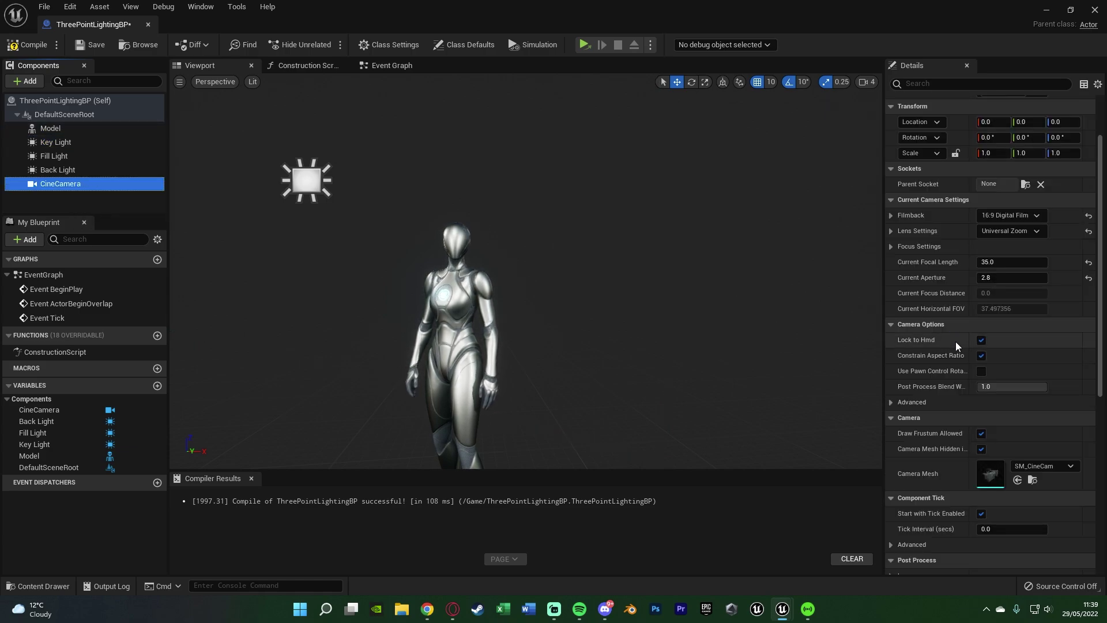
# Set the CineCamera's current aperture to 22, and compile and save the blueprint
pyautogui.click(998, 352)
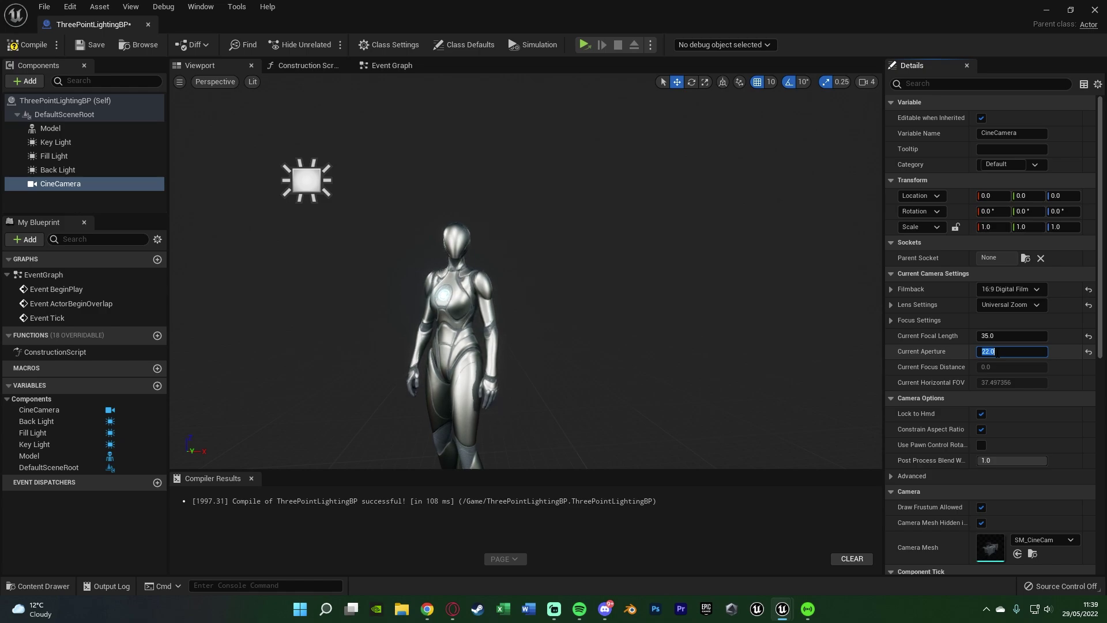
pyautogui.press('Return')
pyautogui.click(34, 45)
pyautogui.click(91, 45)
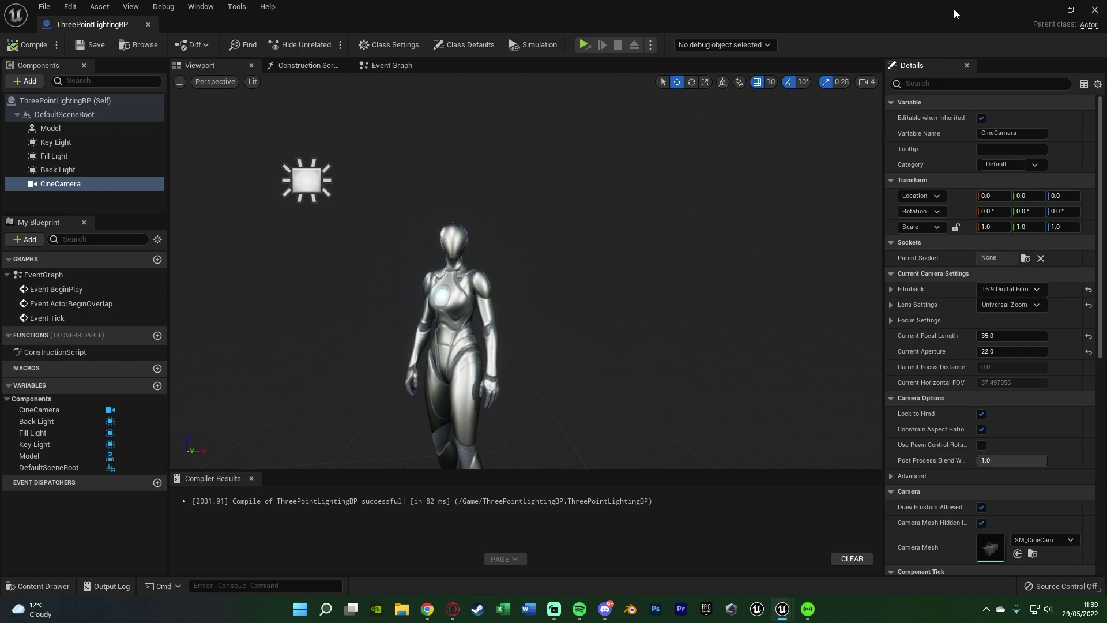
# Place the ThreePointLightingBP blueprint in the ThirdPersonMap level at about X 800, Y 200, Z 0
pyautogui.click(1045, 12)
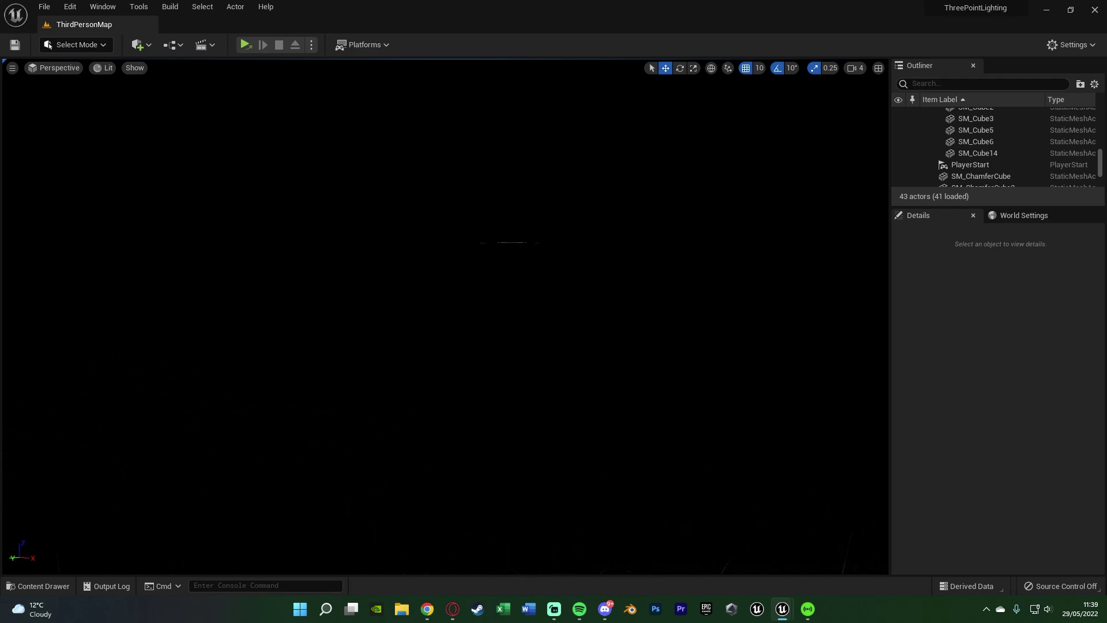
pyautogui.moveTo(445, 316); pyautogui.dragTo(647, 316, button='right')
pyautogui.hotkey('ctrl', 'space')
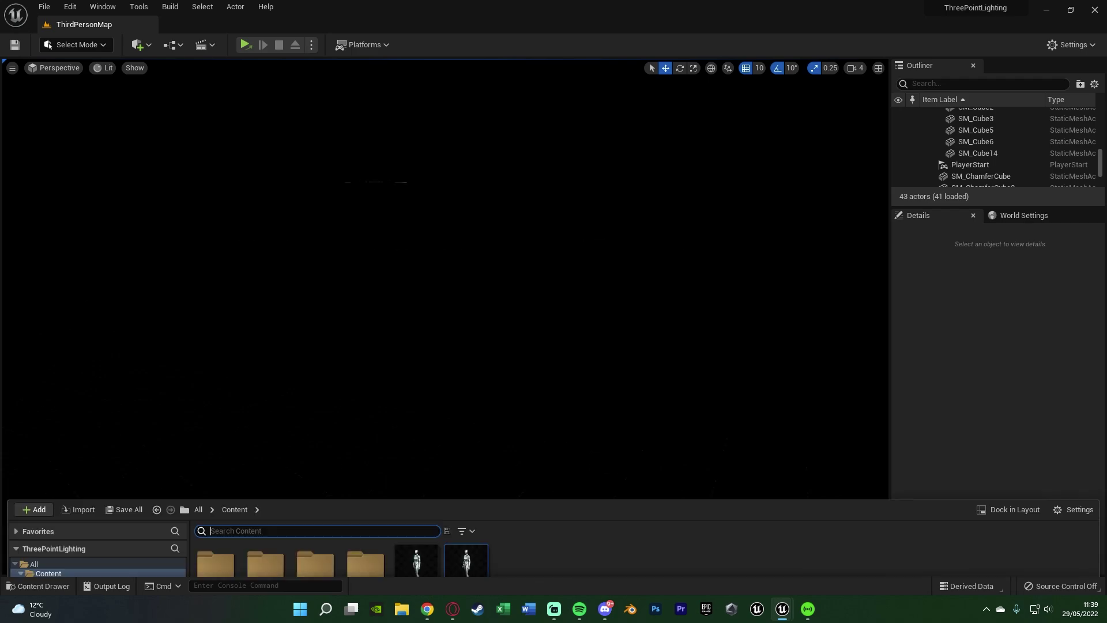
pyautogui.click(465, 458)
pyautogui.moveTo(465, 458); pyautogui.dragTo(634, 403)
pyautogui.moveTo(611, 324); pyautogui.dragTo(720, 357, button='right')
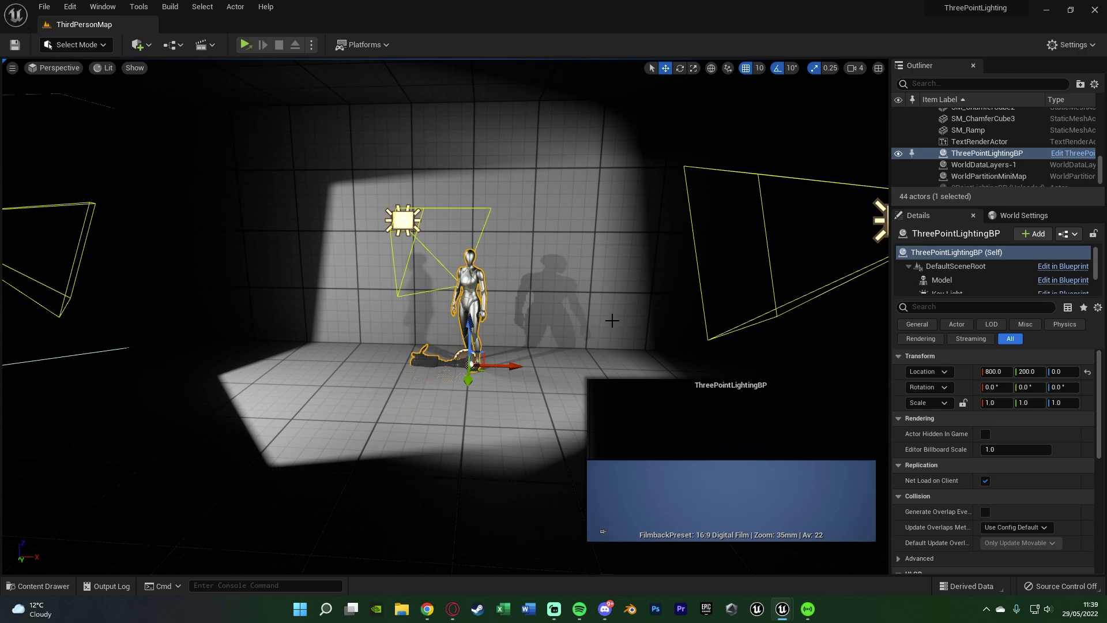
# Set the CineCamera's location in the ThreePointLightingBP blueprint to X 30, Y 205, Z 150
pyautogui.moveTo(782, 609)
pyautogui.click(830, 544)
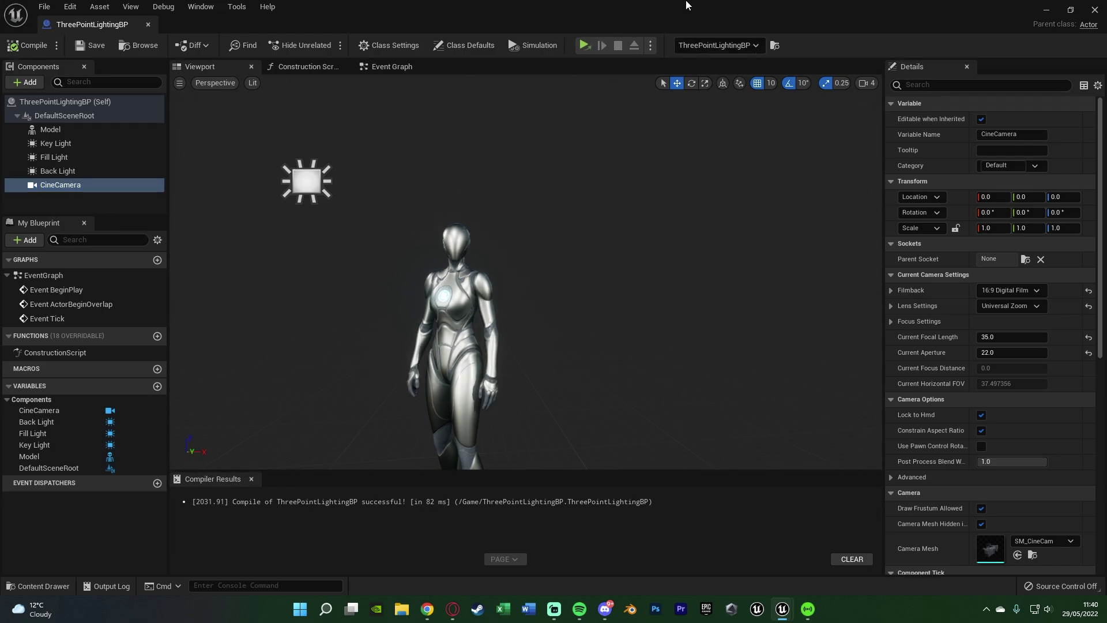
pyautogui.click(992, 197)
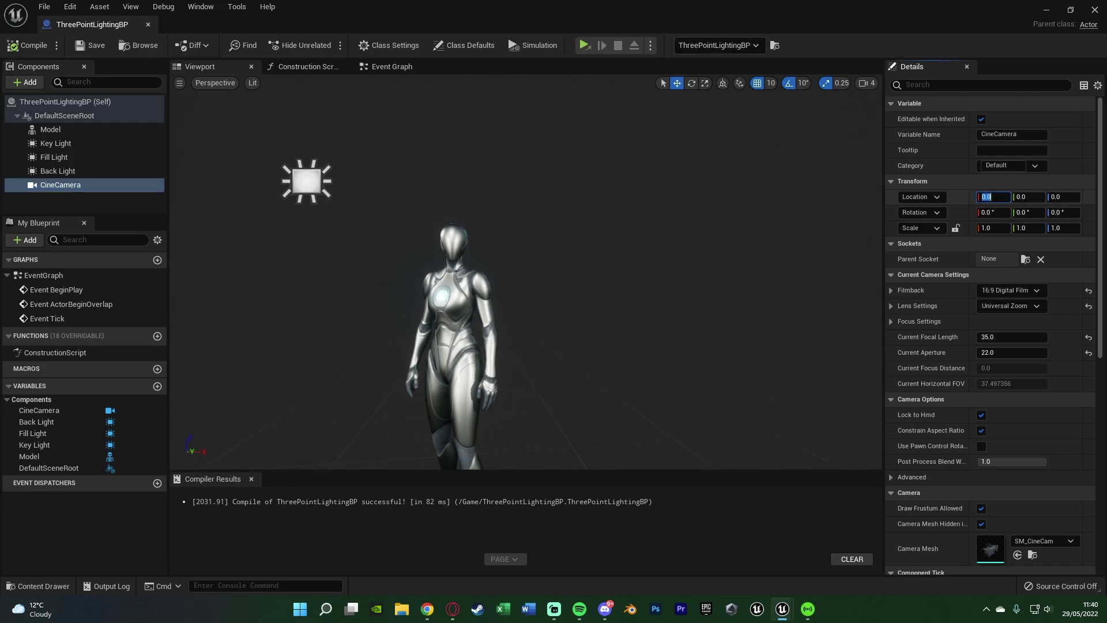
pyautogui.write('30')
pyautogui.press('Tab')
pyautogui.write('205')
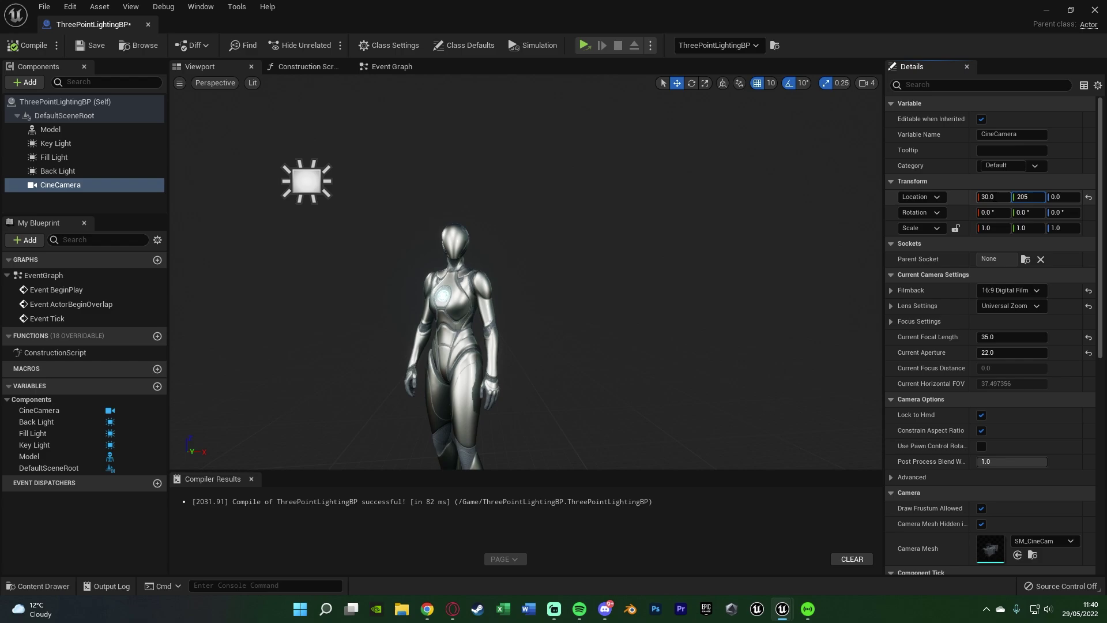
pyautogui.press('Tab')
pyautogui.write('150')
pyautogui.press('Return')
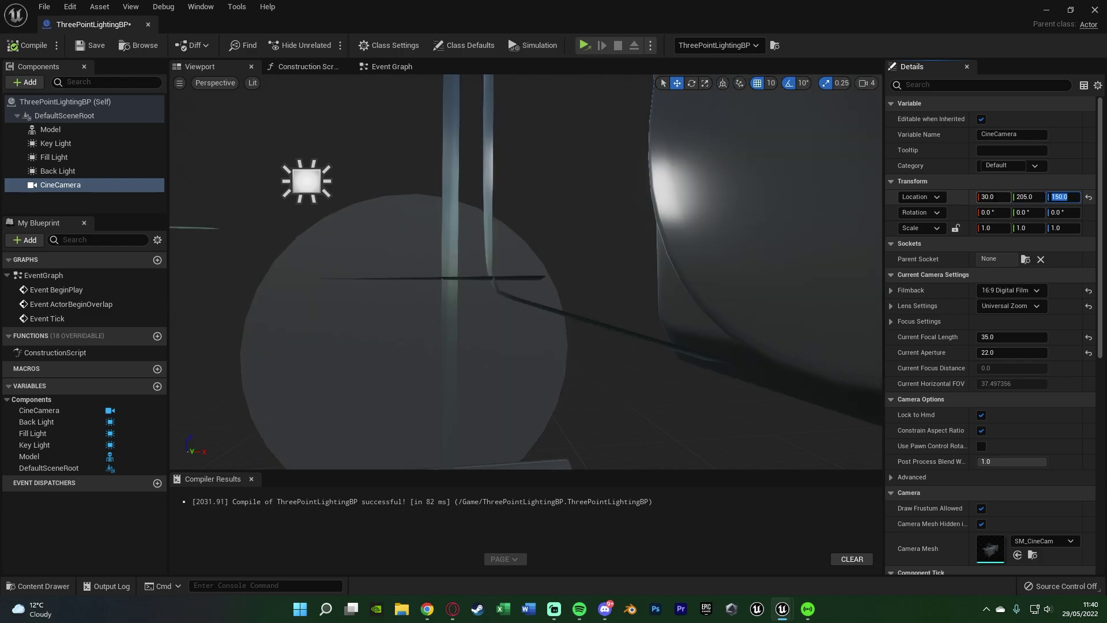
# Rotate the CineCamera to -95° on Z so it faces the mannequin, and compile and save the blueprint
pyautogui.moveTo(622, 295)
pyautogui.mouseDown(button='right')
pyautogui.moveTo(692, 294)
pyautogui.moveTo(715, 323)
pyautogui.moveTo(622, 294)
pyautogui.mouseUp(button='right')
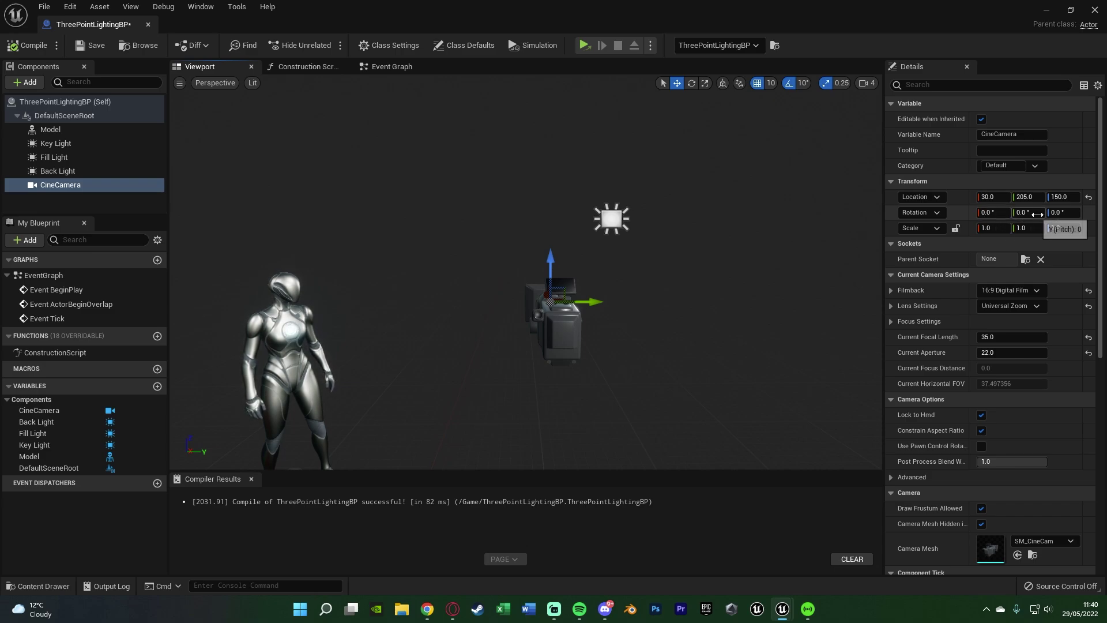
pyautogui.click(1065, 214)
pyautogui.write('-9')
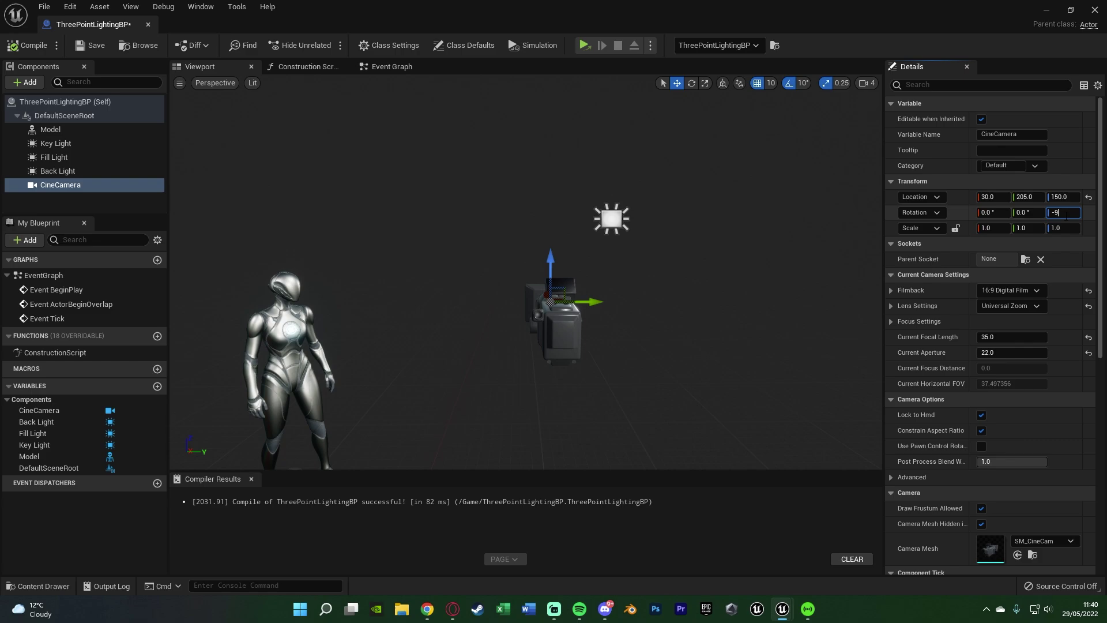
pyautogui.write('5')
pyautogui.press('Return')
pyautogui.moveTo(677, 267); pyautogui.dragTo(523, 317, button='right')
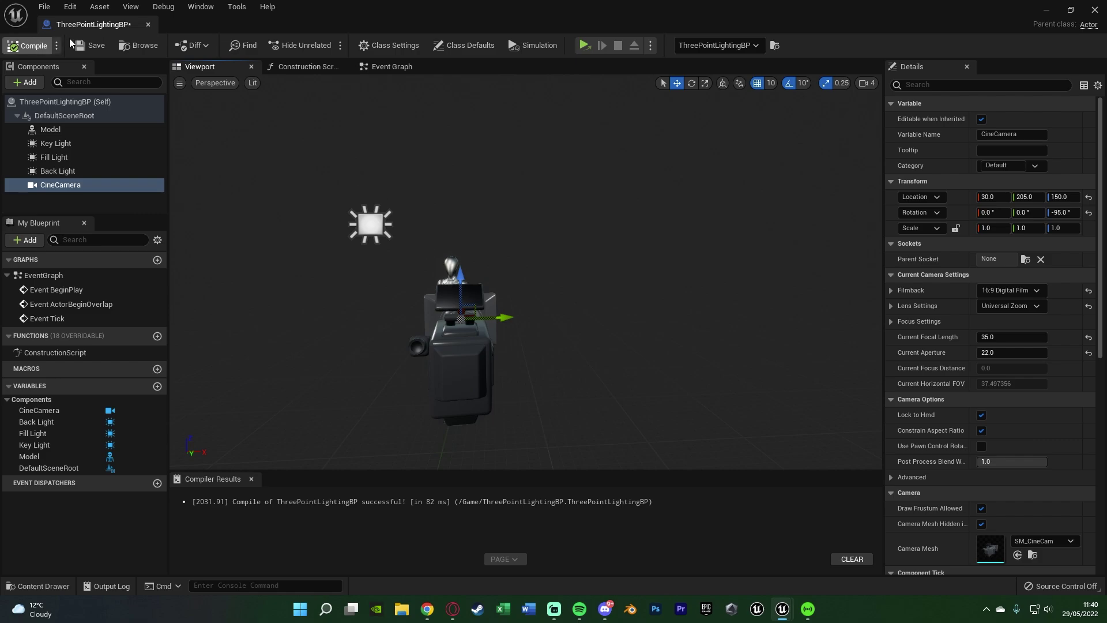
pyautogui.click(28, 45)
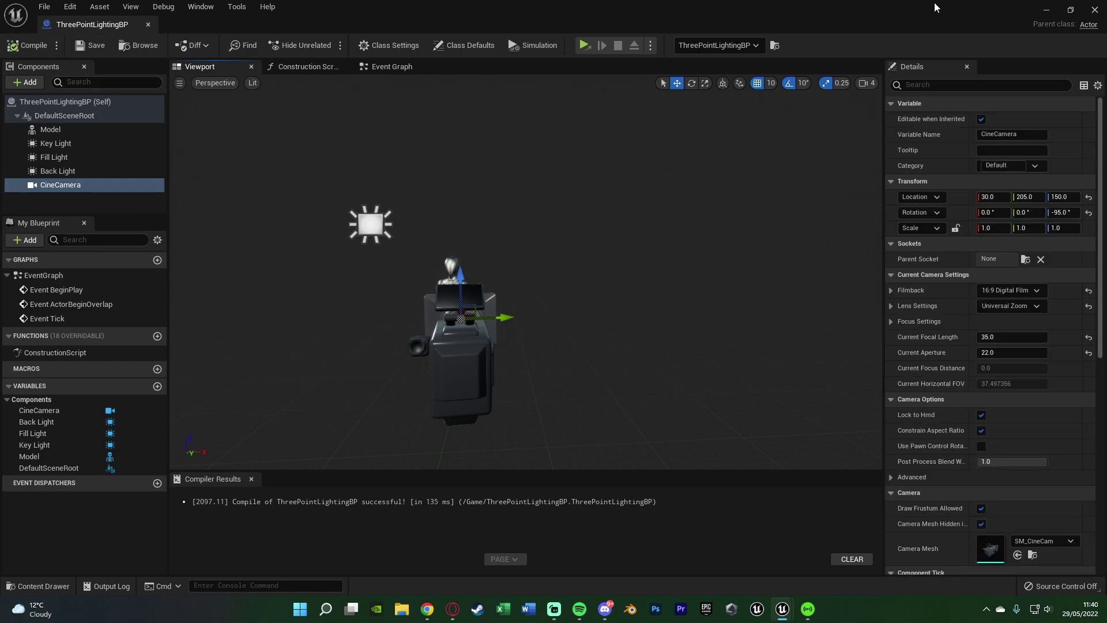
# Pin the placed blueprint's camera preview in the level view and deselect the actor
pyautogui.click(1046, 10)
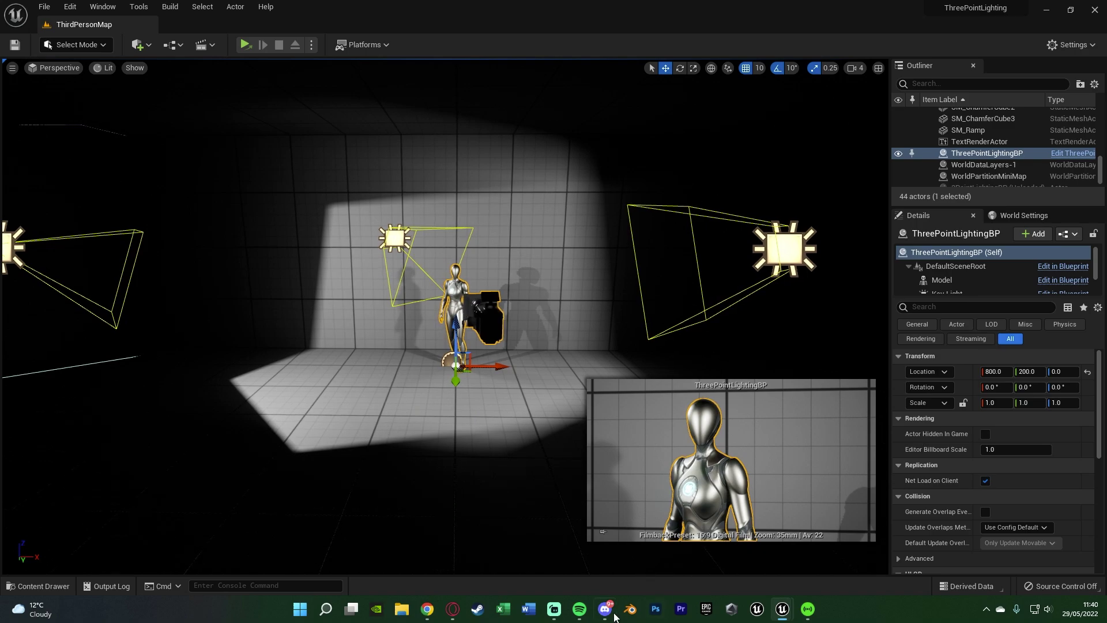
pyautogui.click(604, 531)
pyautogui.moveTo(456, 318); pyautogui.dragTo(479, 338, button='right')
pyautogui.press('Escape')
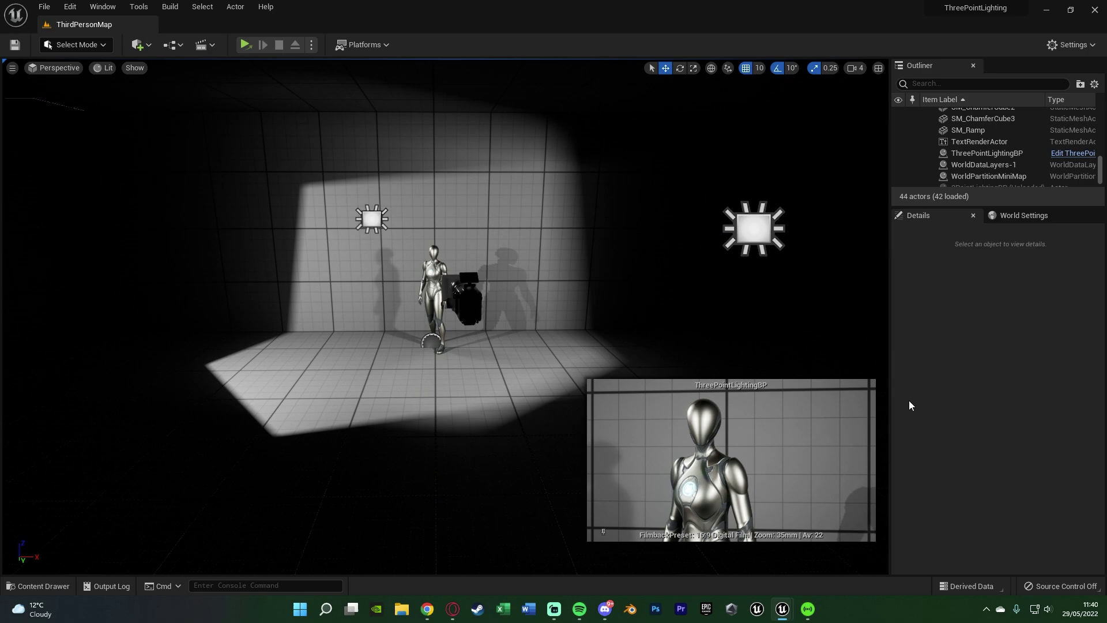
# Fit the ThreePointLightingBP editor window beside the pinned camera preview and widen the area showing its component properties
pyautogui.moveTo(782, 609)
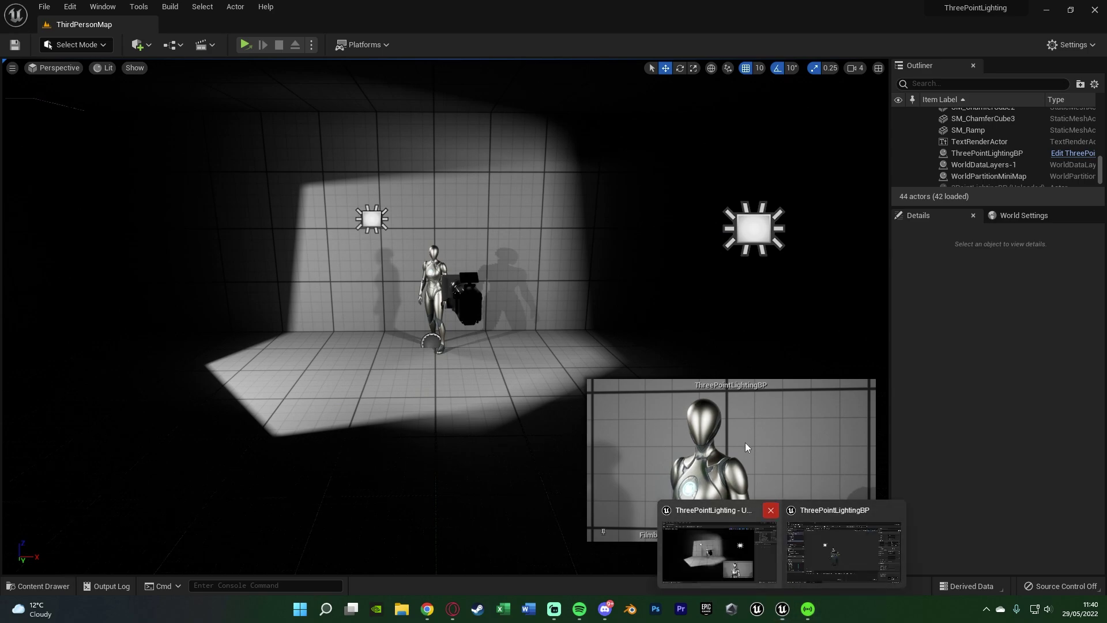
pyautogui.click(832, 547)
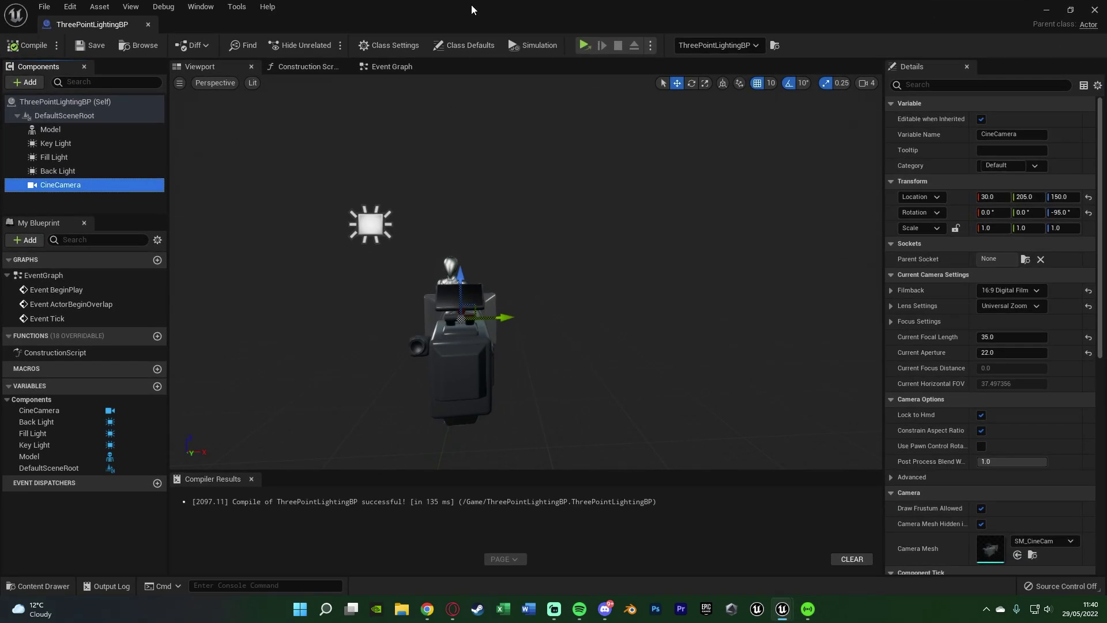
pyautogui.moveTo(472, 4); pyautogui.dragTo(356, 34)
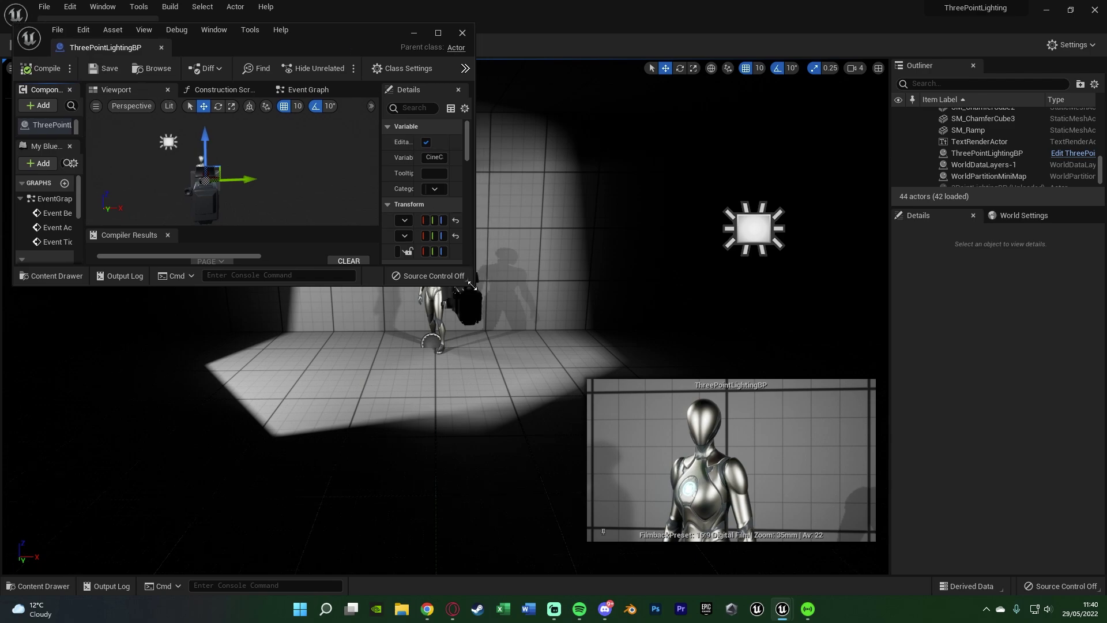
pyautogui.moveTo(471, 285); pyautogui.dragTo(579, 543)
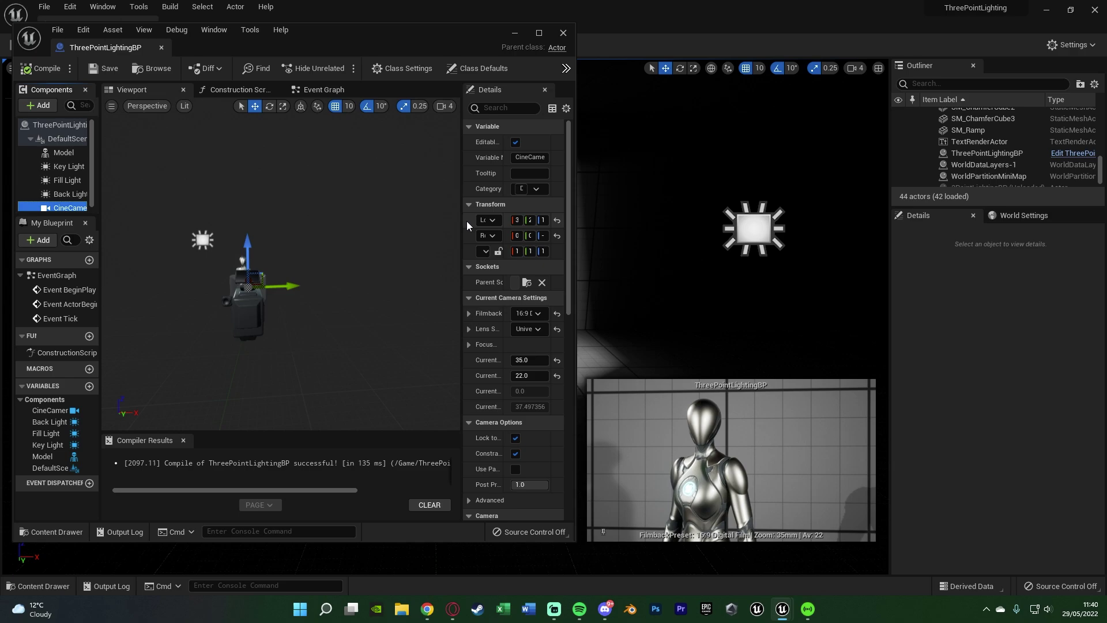
pyautogui.moveTo(462, 216); pyautogui.dragTo(385, 225)
# Switch the visibility of the Key Light, Fill Light and Back Light off and on in turn to compare their effect in the camera preview
pyautogui.click(52, 167)
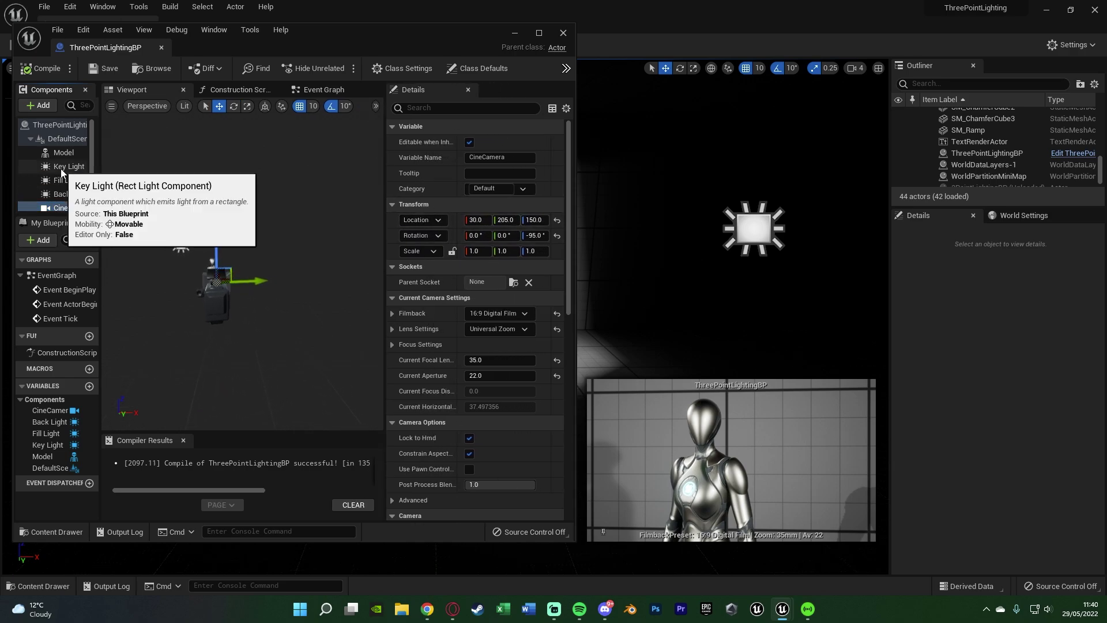
pyautogui.click(437, 108)
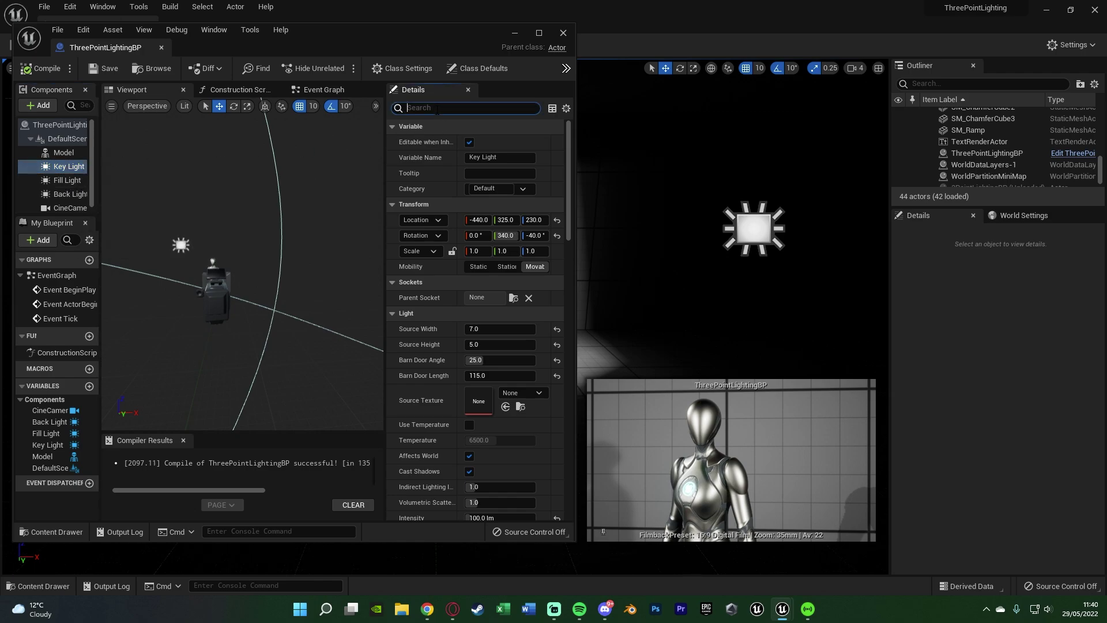
pyautogui.write('visi')
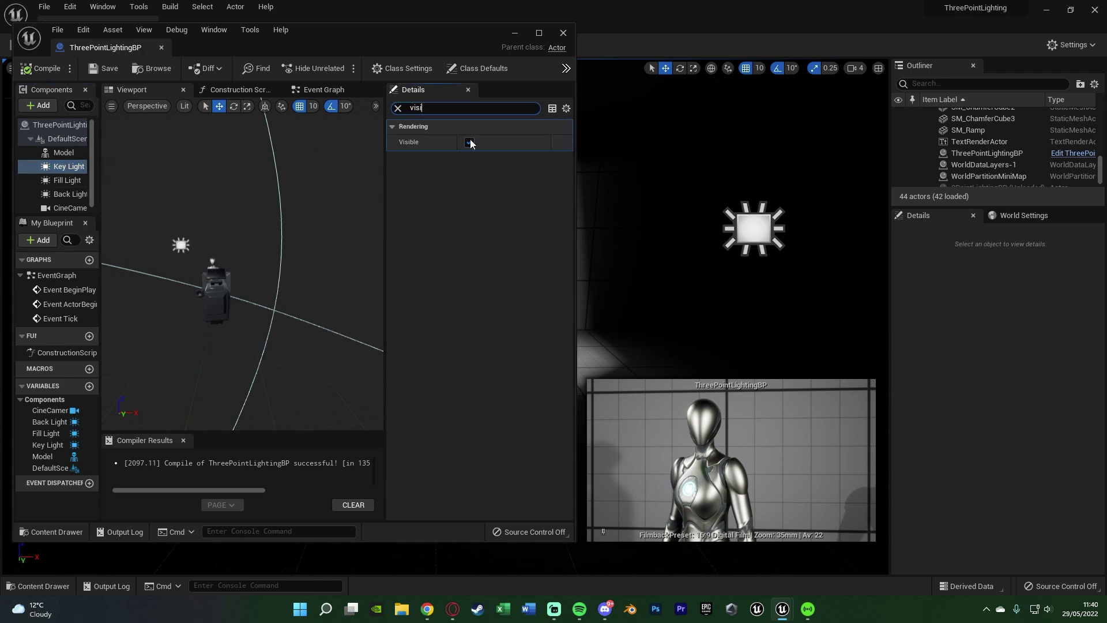
pyautogui.click(469, 143)
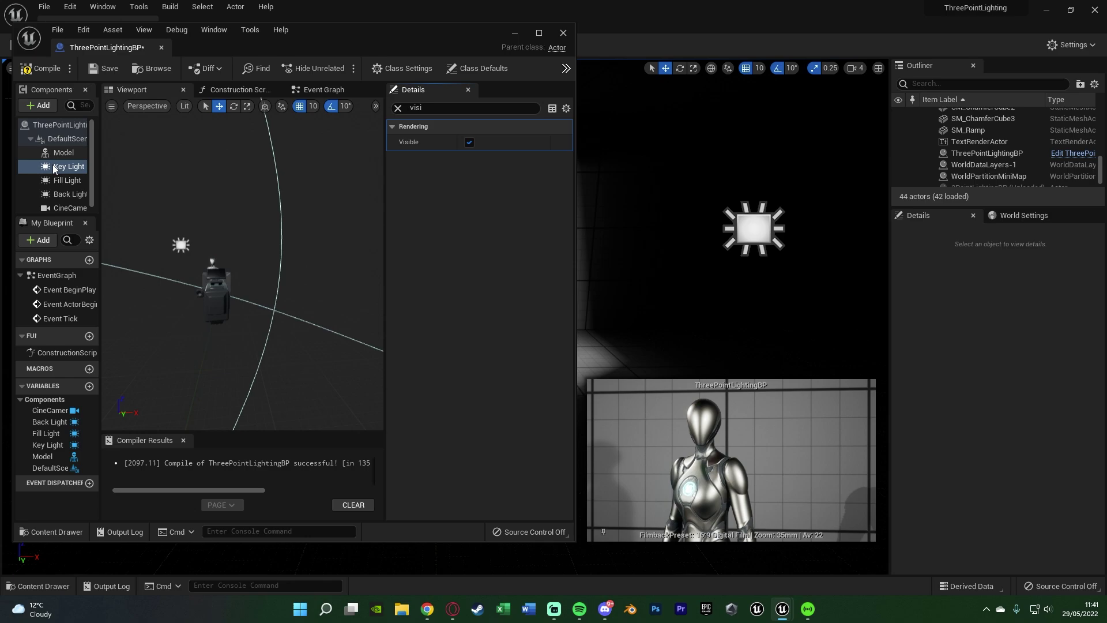
pyautogui.click(67, 180)
pyautogui.click(469, 142)
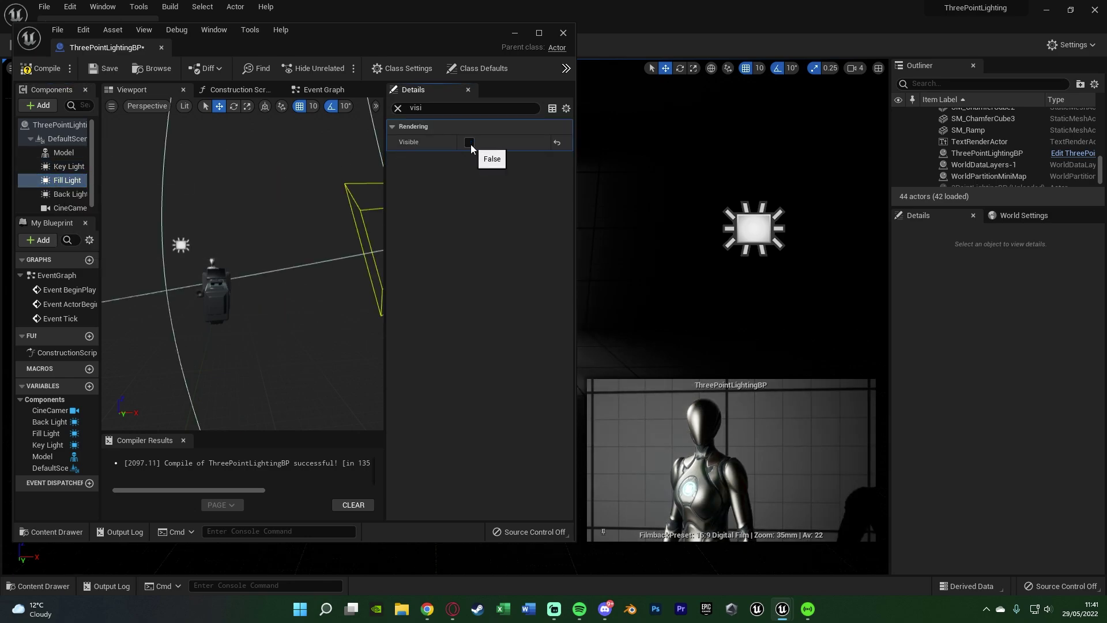
pyautogui.click(469, 142)
pyautogui.click(67, 194)
pyautogui.click(469, 142)
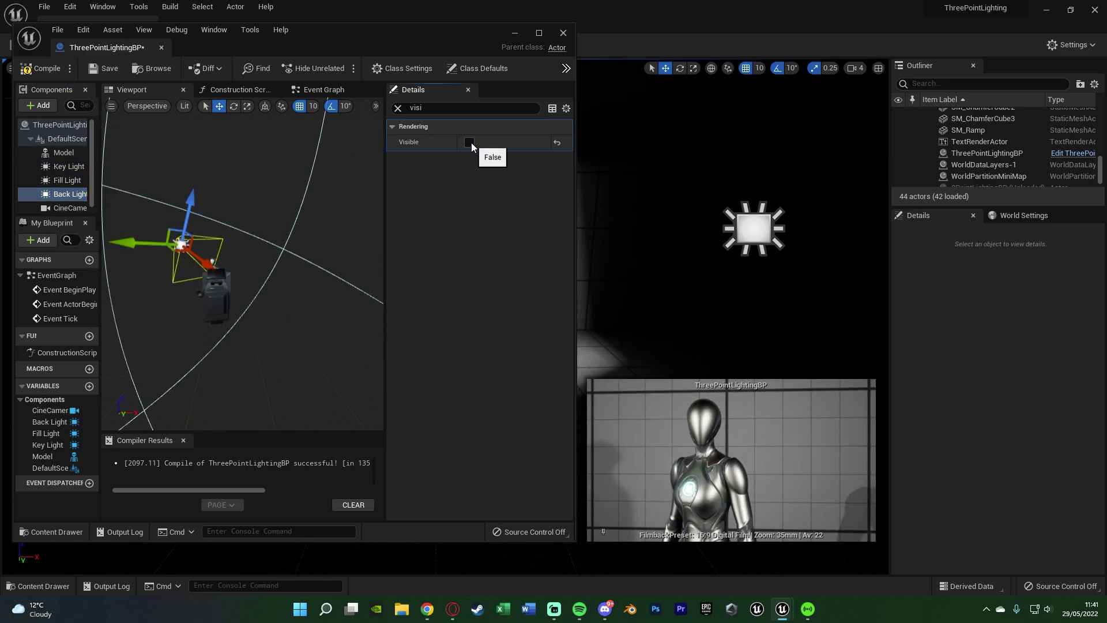
pyautogui.click(470, 142)
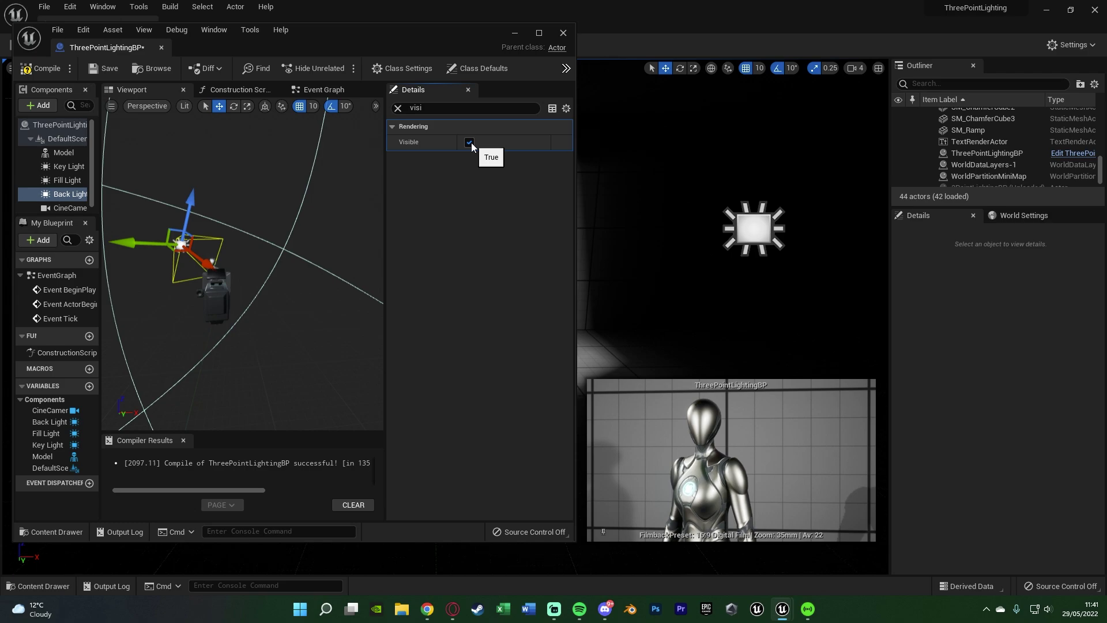
pyautogui.click(398, 108)
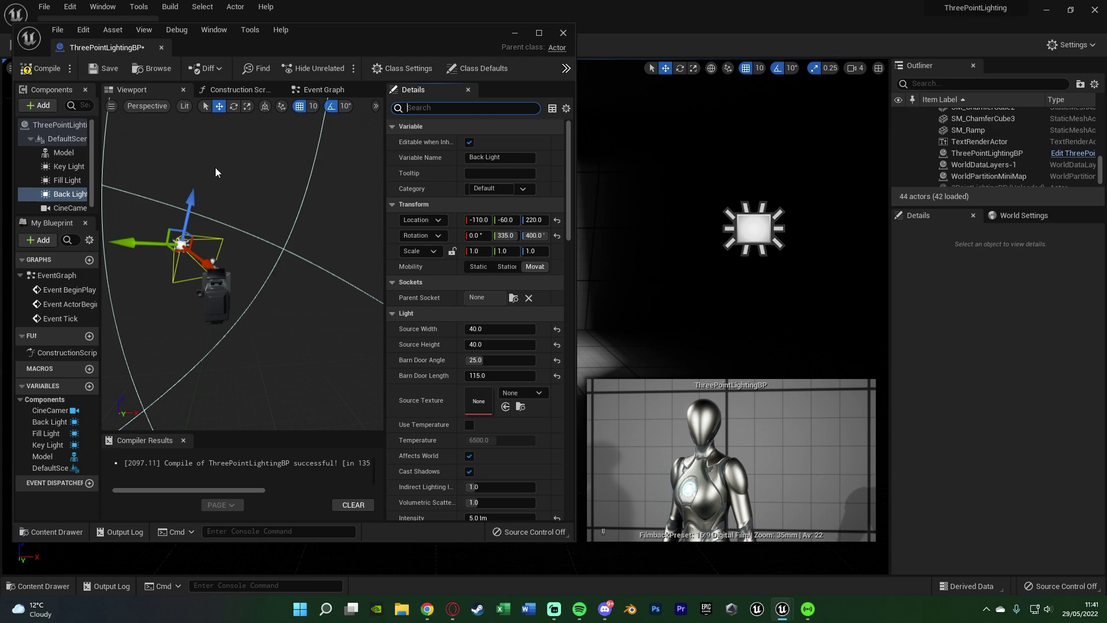
# Try adjusting the Key Light's location and rotation, and undo the adjustments
pyautogui.click(67, 166)
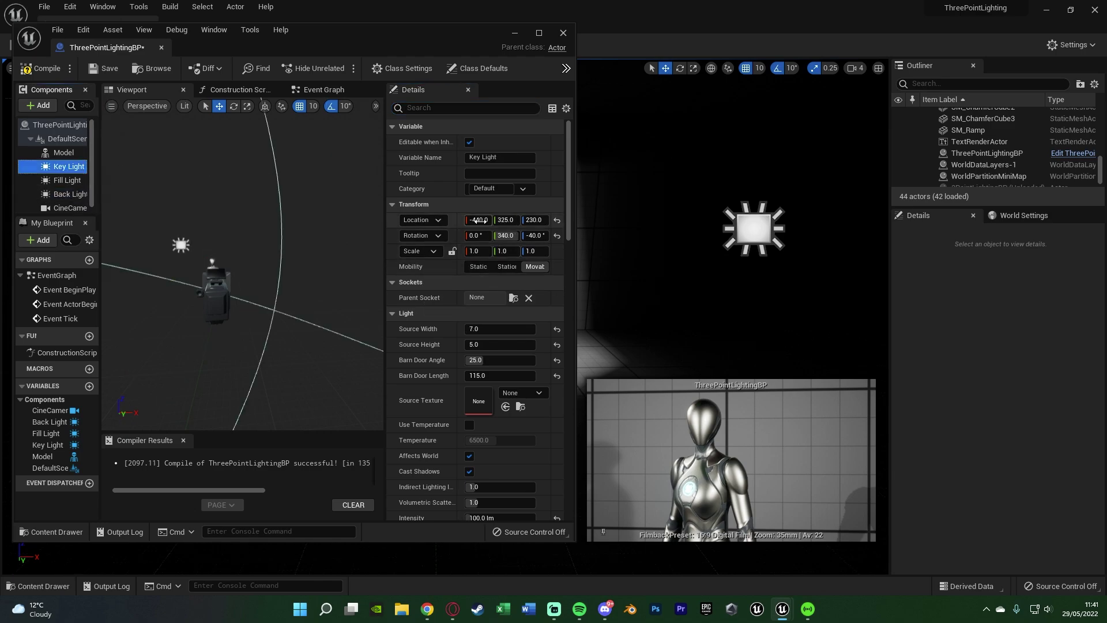
pyautogui.moveTo(478, 220); pyautogui.dragTo(497, 236)
pyautogui.hotkey('ctrl', 'z')
pyautogui.hotkey('ctrl', 'z')
# Set the Key Light's intensity to 150 lm
pyautogui.scroll(-3, 478, 346)
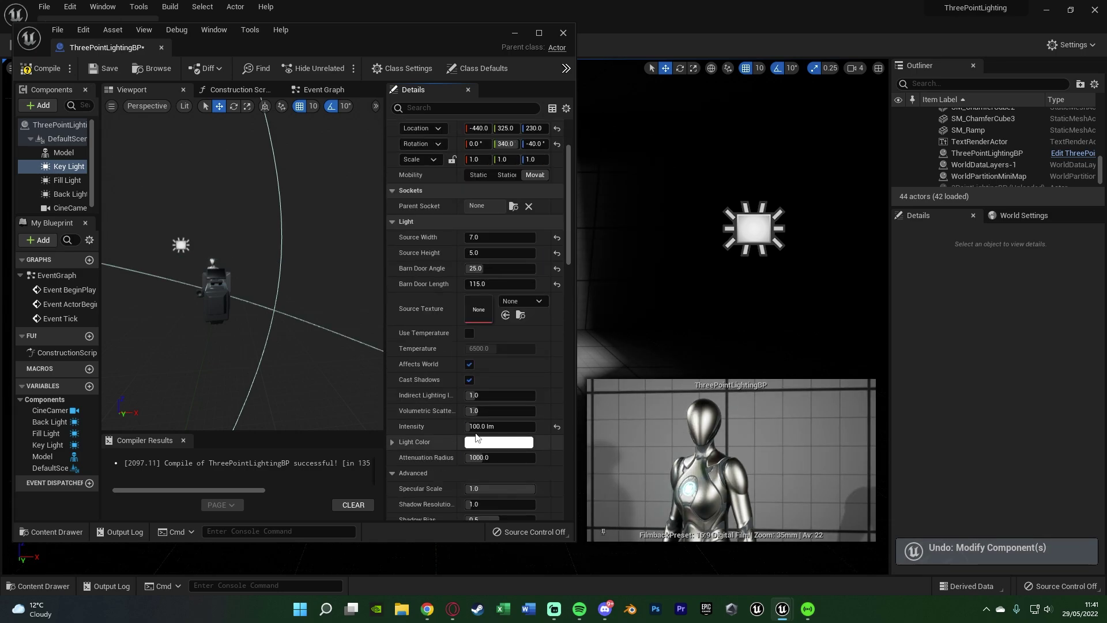
pyautogui.click(481, 426)
pyautogui.write('150')
pyautogui.press('Return')
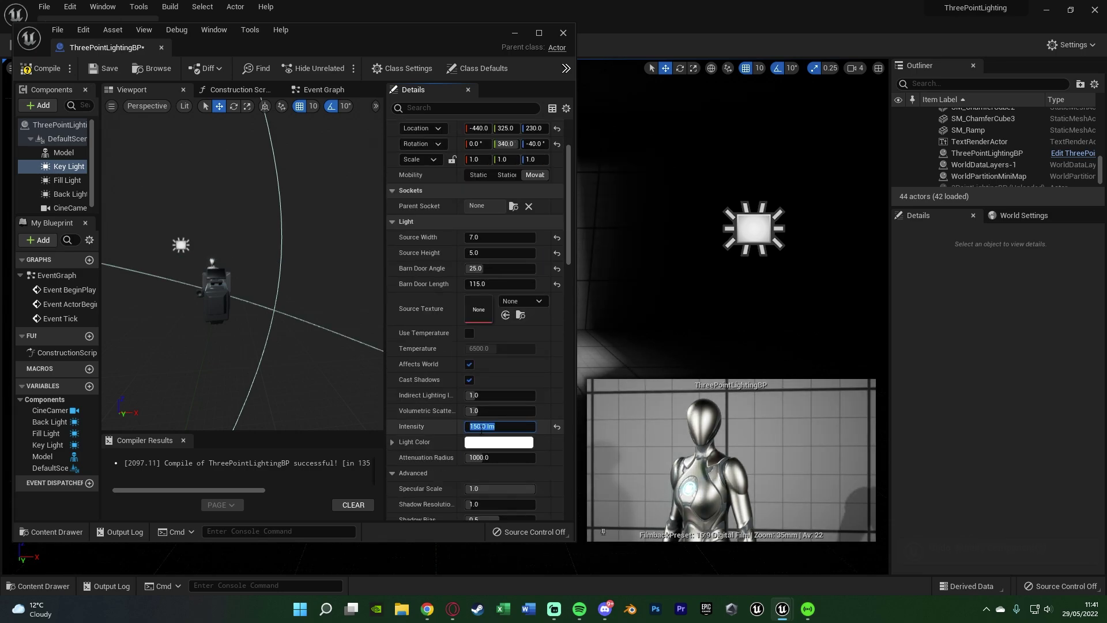
# Set the Key Light's intensity to 100 lm
pyautogui.write('100')
pyautogui.press('Return')
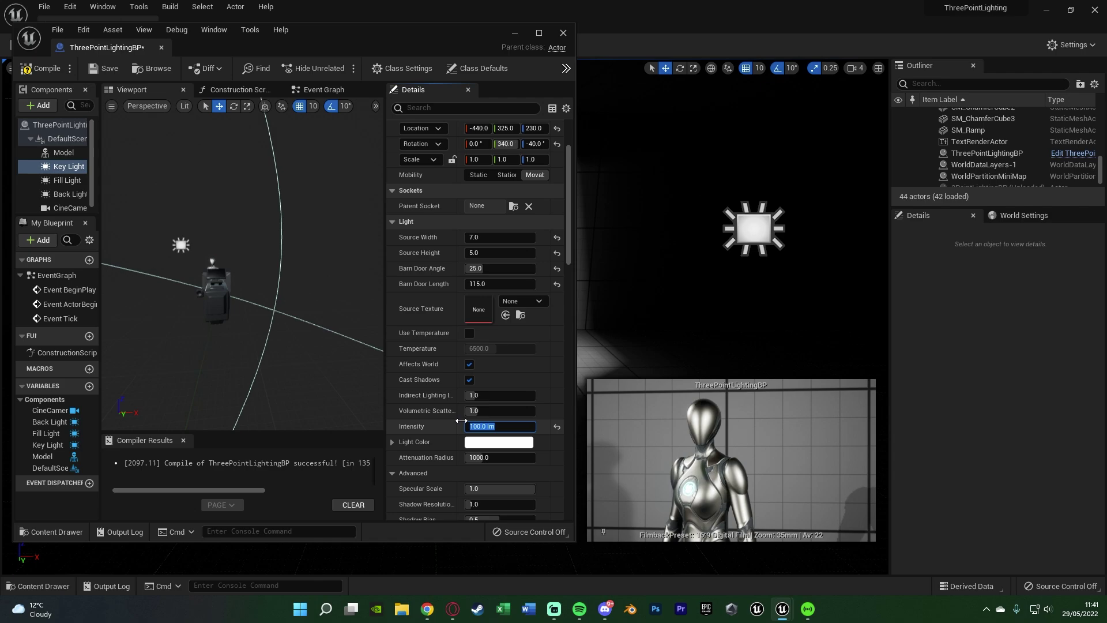
# Try the Fill Light at an intensity of 75 lm, and set it back to 50 lm
pyautogui.click(67, 180)
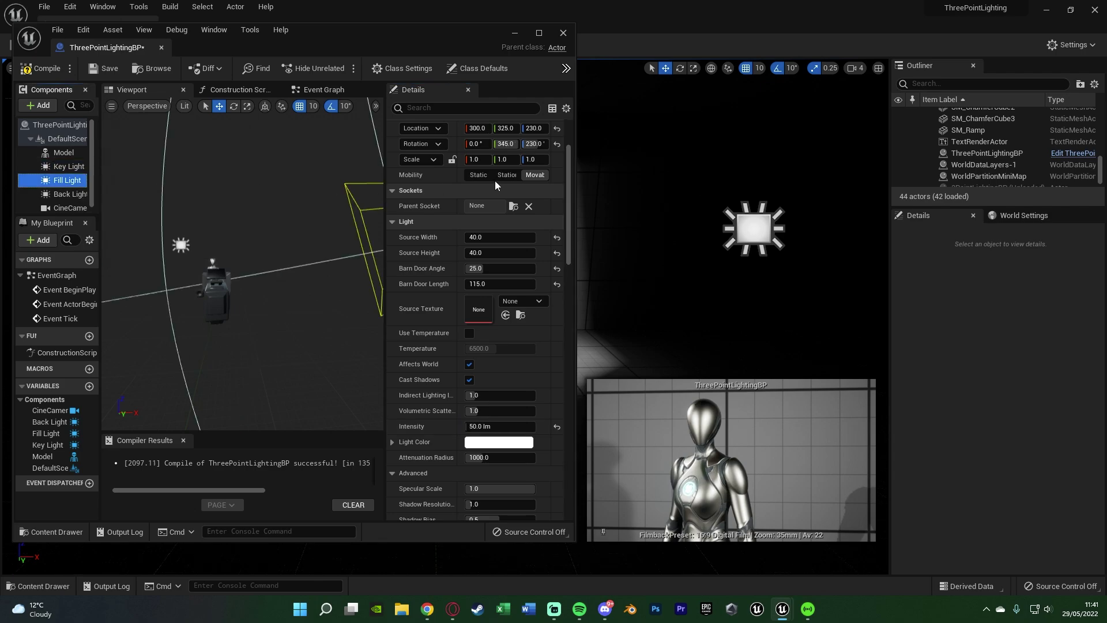
pyautogui.click(494, 427)
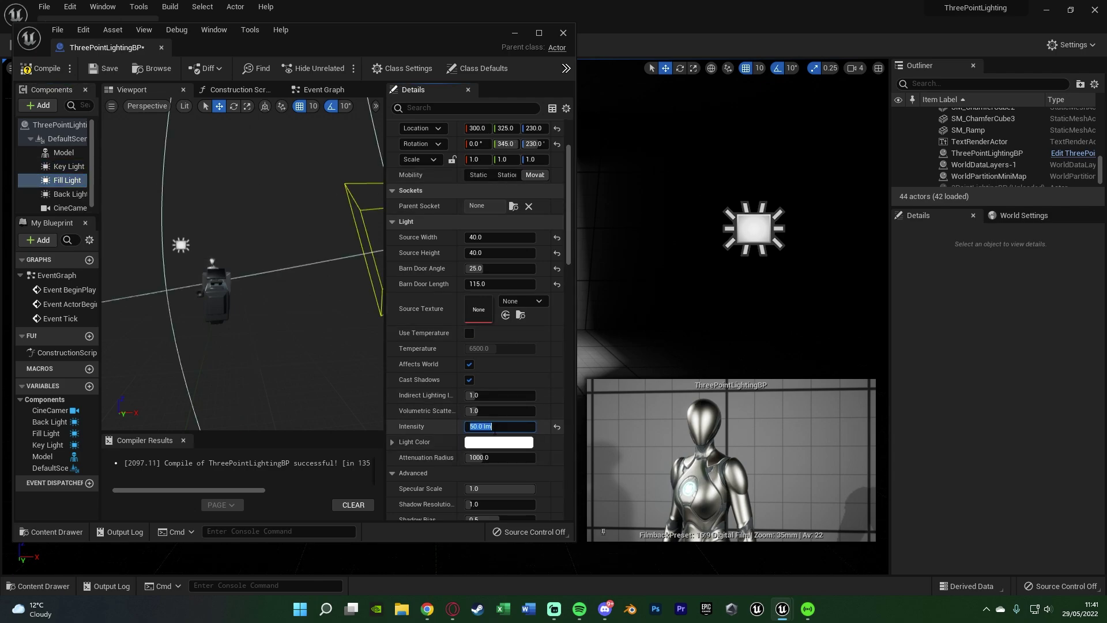
pyautogui.write('75')
pyautogui.press('Return')
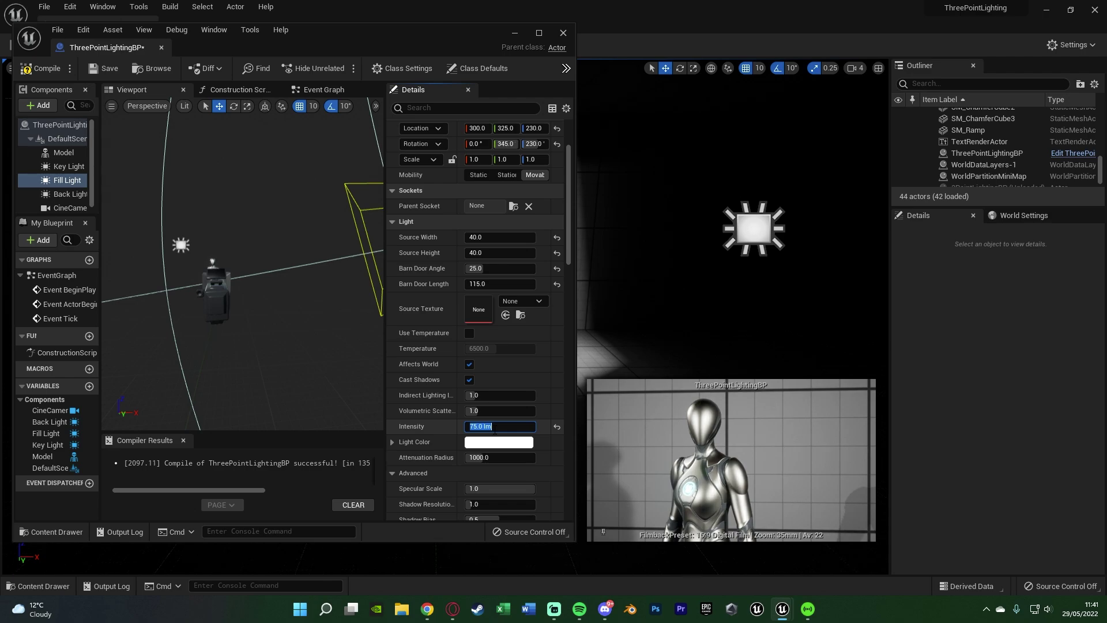
pyautogui.write('50')
pyautogui.press('Return')
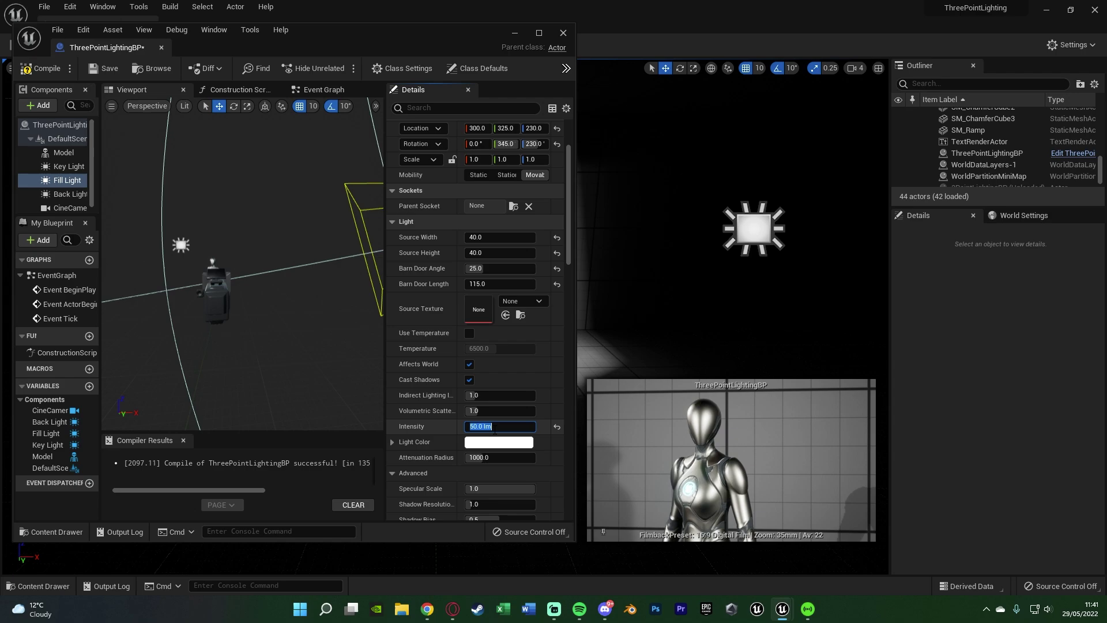
pyautogui.press('Return')
pyautogui.write('50')
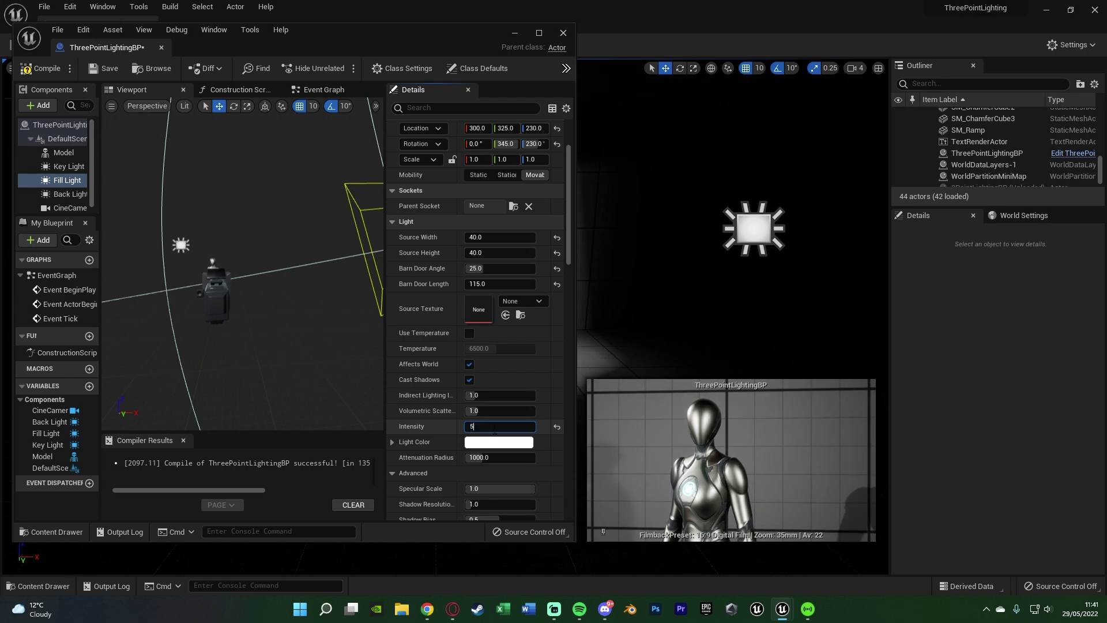
pyautogui.press('Return')
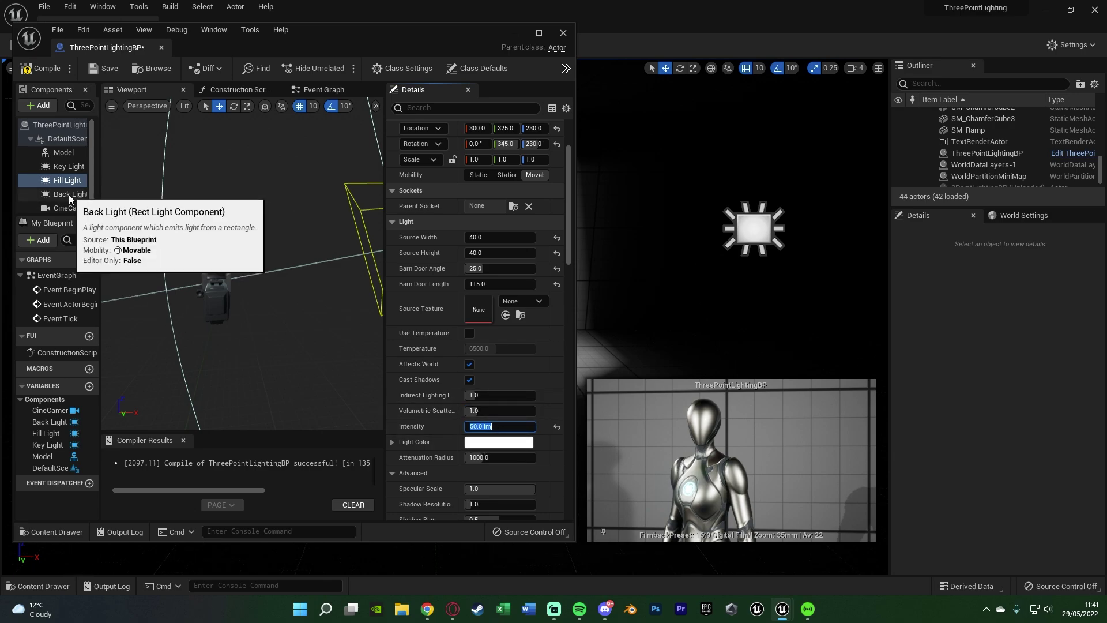
# Try a saturated yellow light color (sRGB FFEB70FF) on the Key Light
pyautogui.click(69, 166)
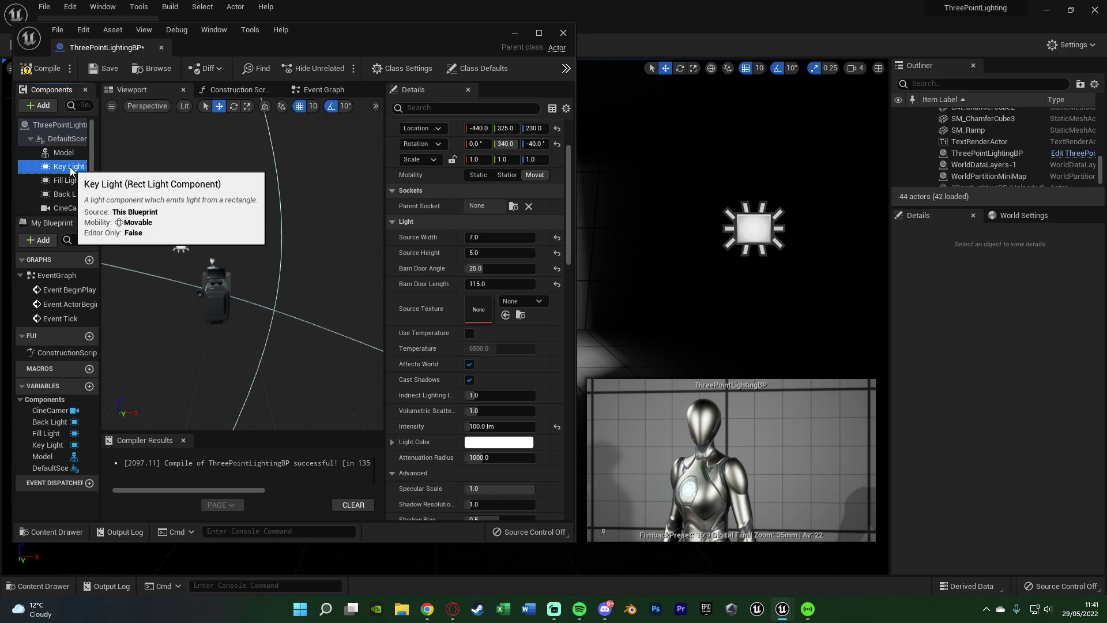
pyautogui.click(512, 443)
pyautogui.moveTo(583, 389); pyautogui.dragTo(607, 416)
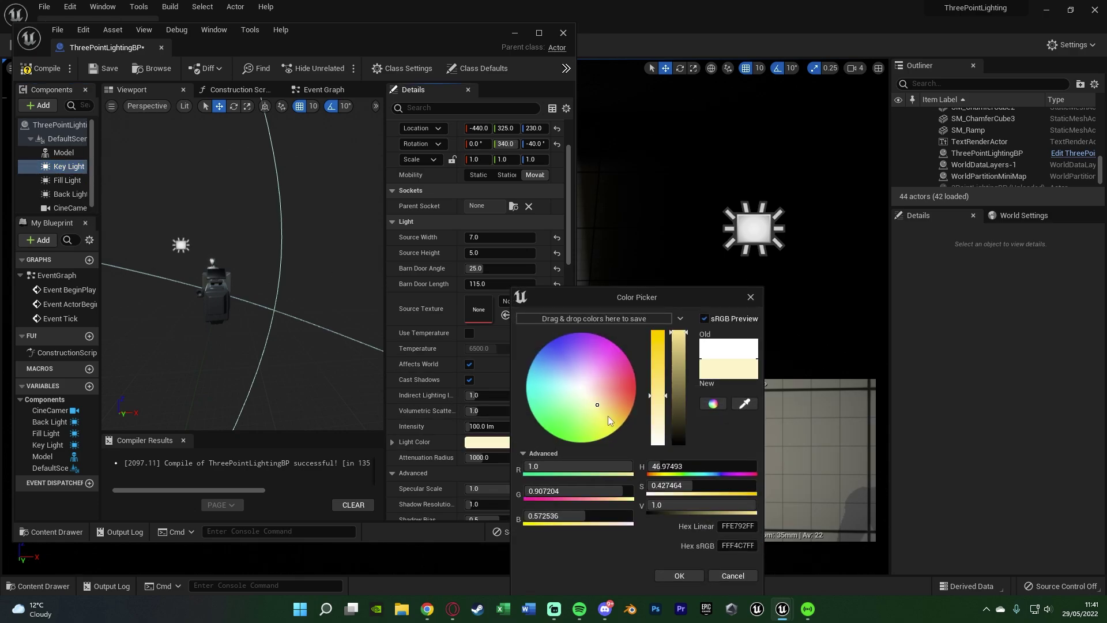
pyautogui.moveTo(656, 364); pyautogui.dragTo(658, 349)
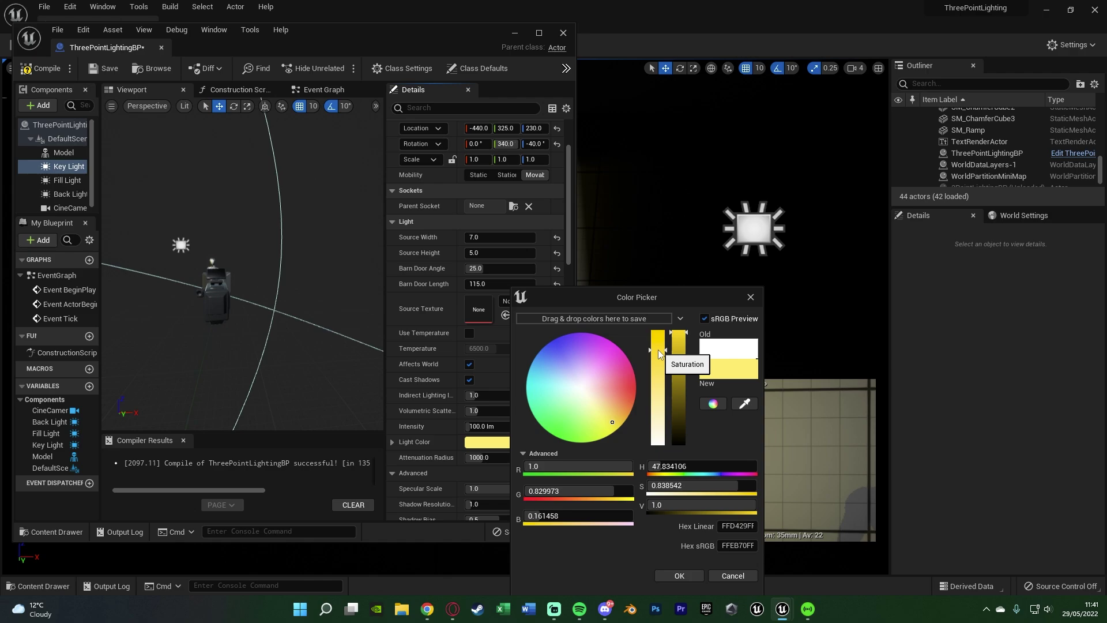
pyautogui.click(680, 572)
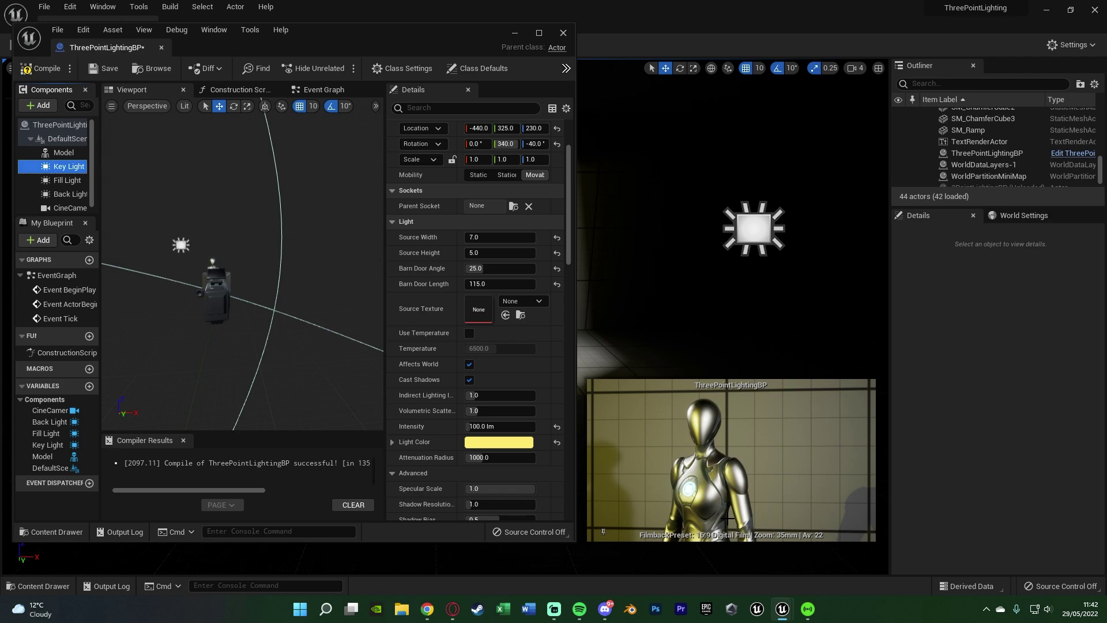
# Try a dark red light color (sRGB B71836FF) on the Key Light
pyautogui.click(498, 442)
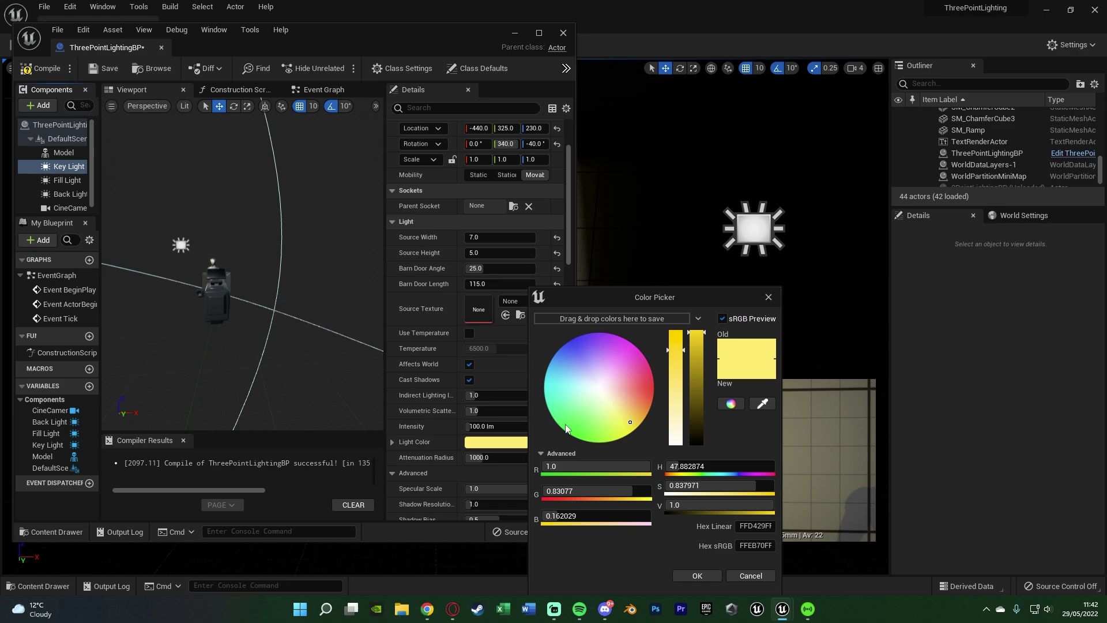
pyautogui.moveTo(643, 396); pyautogui.dragTo(648, 393)
pyautogui.moveTo(697, 349)
pyautogui.mouseDown()
pyautogui.moveTo(696, 390)
pyautogui.moveTo(681, 316)
pyautogui.mouseUp()
pyautogui.moveTo(653, 390); pyautogui.dragTo(652, 384)
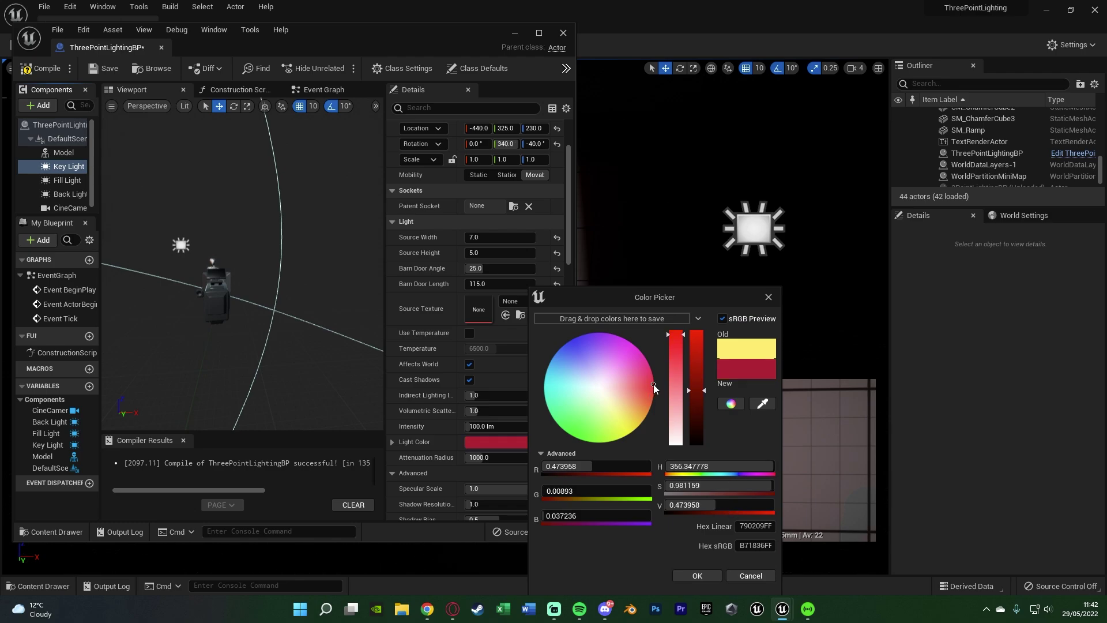
pyautogui.click(698, 576)
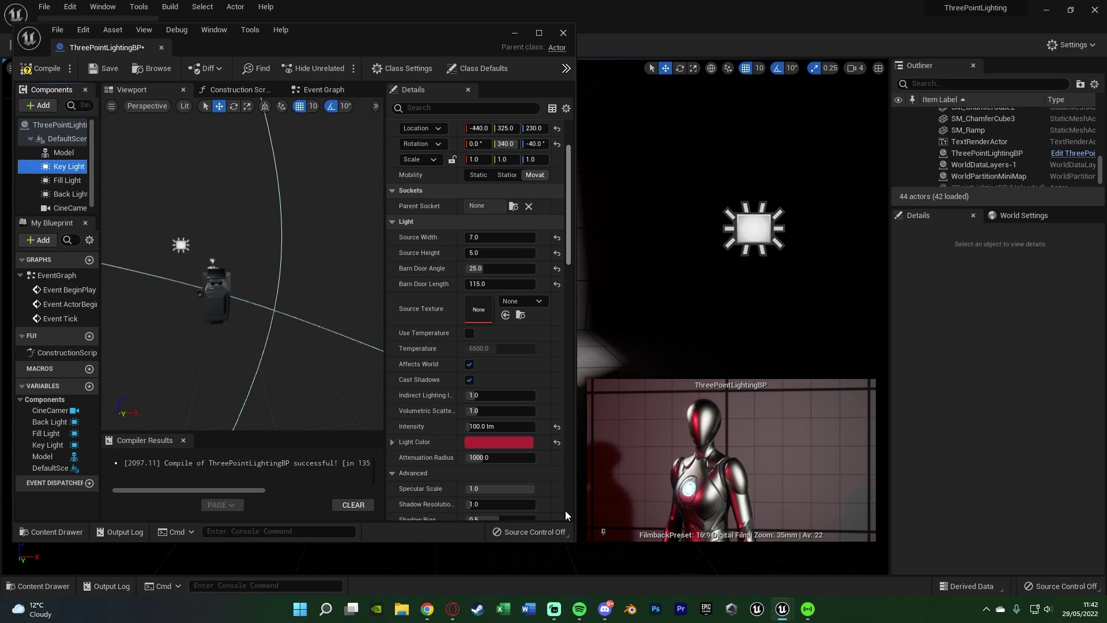
# Try a red light color (sRGB C41200FF) on the Fill Light and Back Light together, and undo the light color changes
pyautogui.click(67, 180)
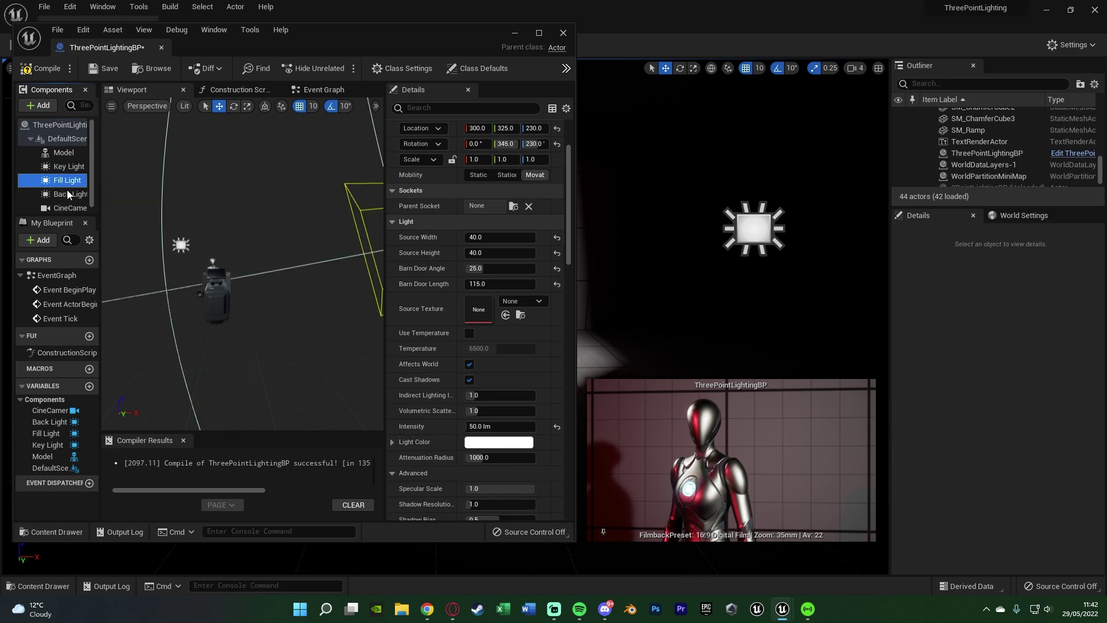
pyautogui.keyDown('ctrl'); pyautogui.click(68, 194); pyautogui.keyUp('ctrl')
pyautogui.click(483, 333)
pyautogui.moveTo(531, 361); pyautogui.dragTo(671, 382)
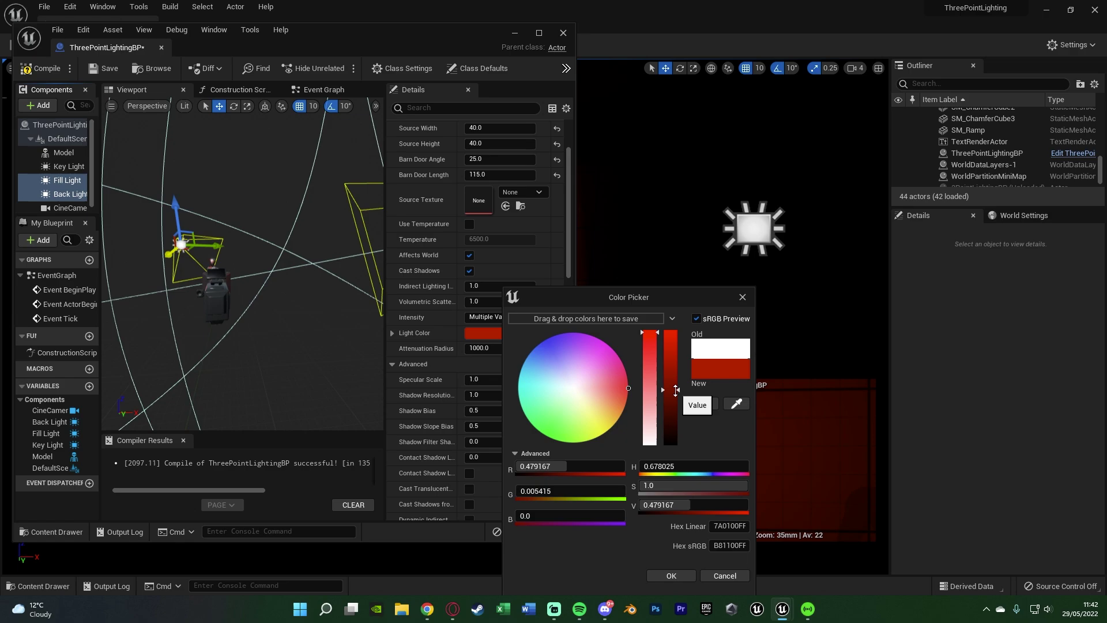
pyautogui.click(672, 576)
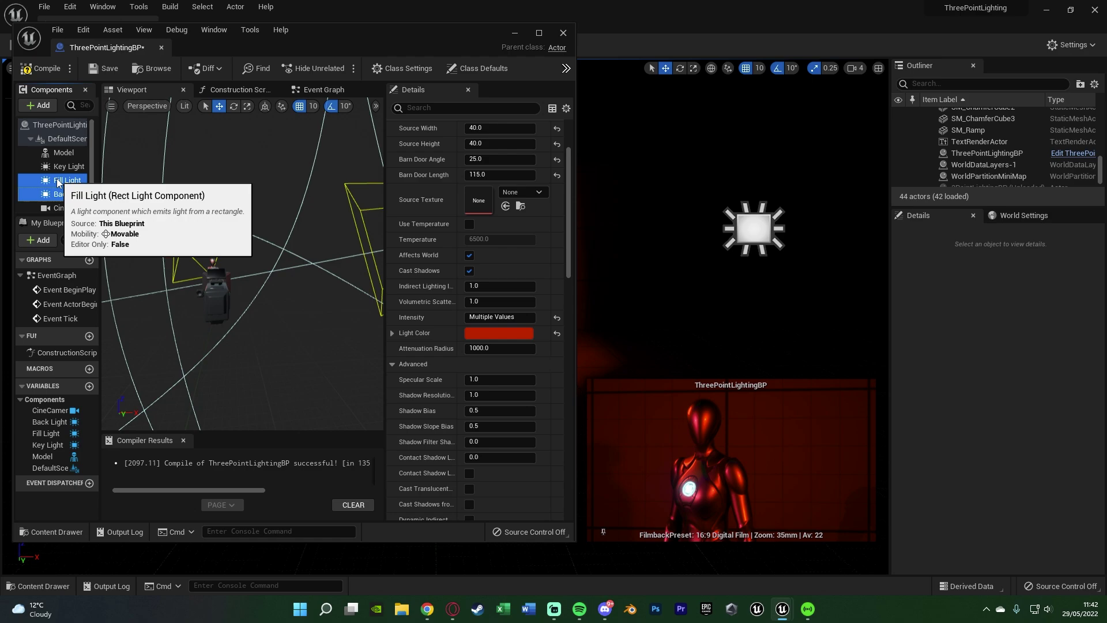
pyautogui.hotkey('ctrl', 'z')
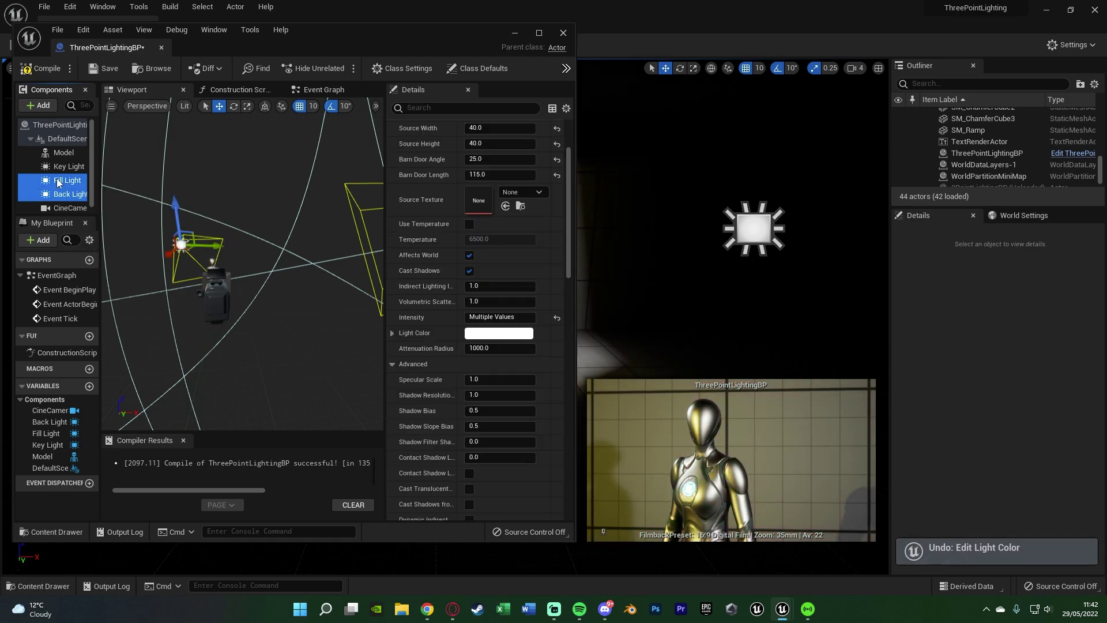
# Compile ThreePointLightingBP and return to the level viewport with the mannequin and camera in view
pyautogui.click(47, 71)
pyautogui.click(538, 33)
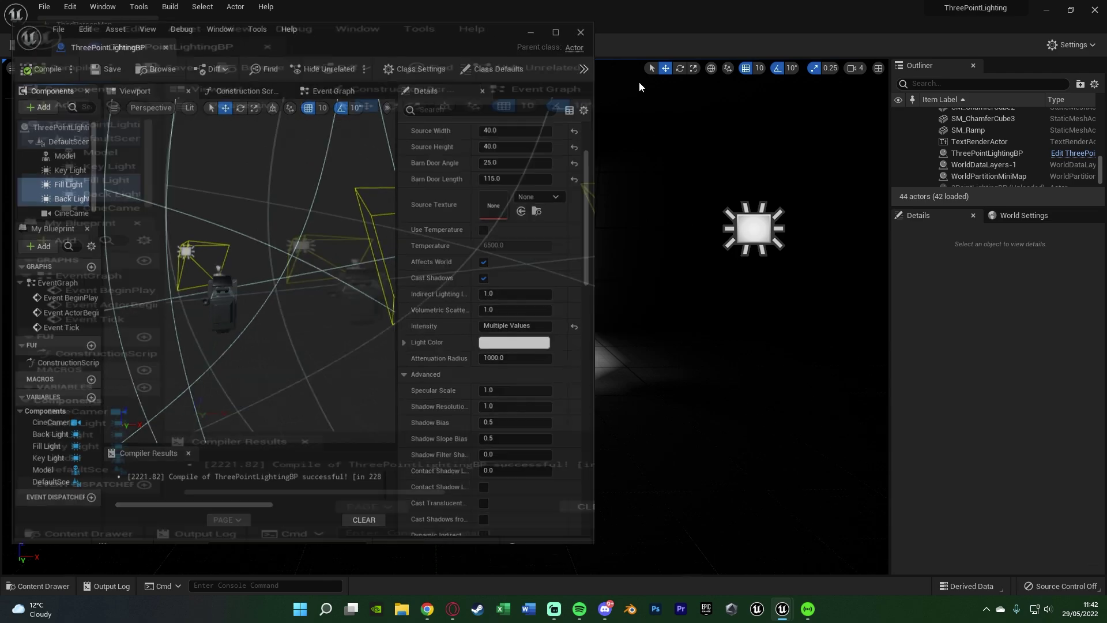
pyautogui.click(1048, 12)
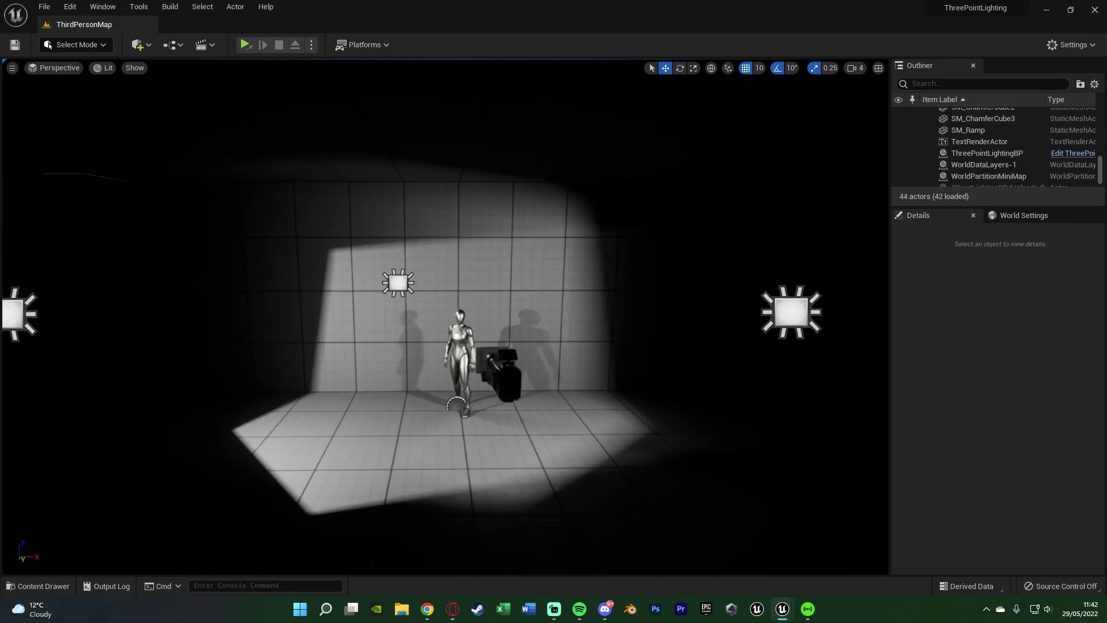
pyautogui.moveTo(485, 307); pyautogui.dragTo(489, 307, button='right')
pyautogui.press('s')
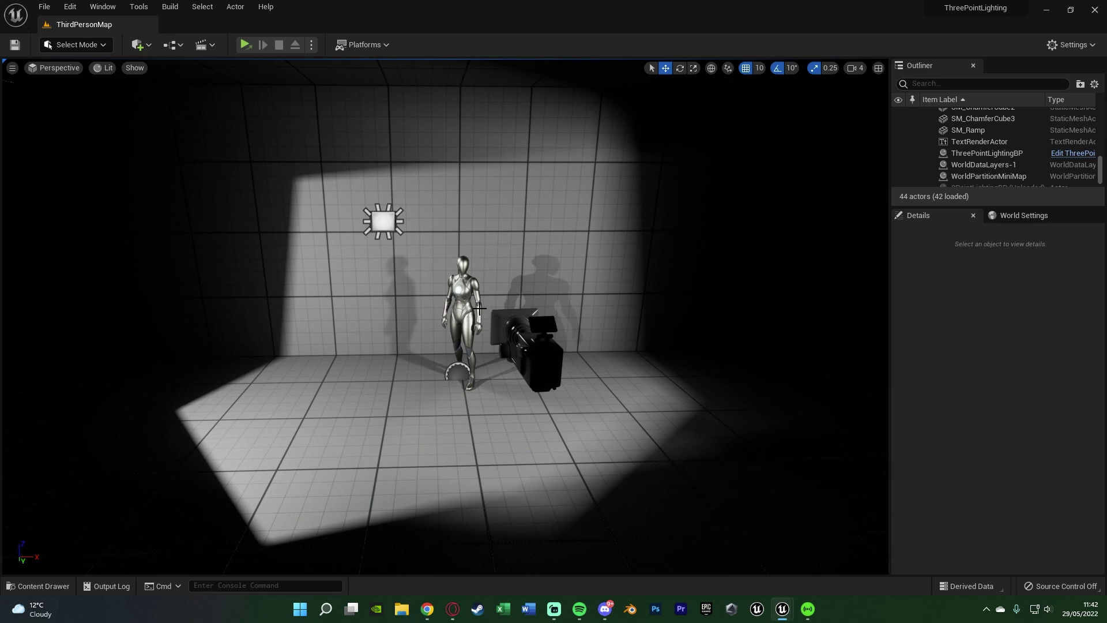
# Open the level blueprint of ThirdPersonMap
pyautogui.click(172, 44)
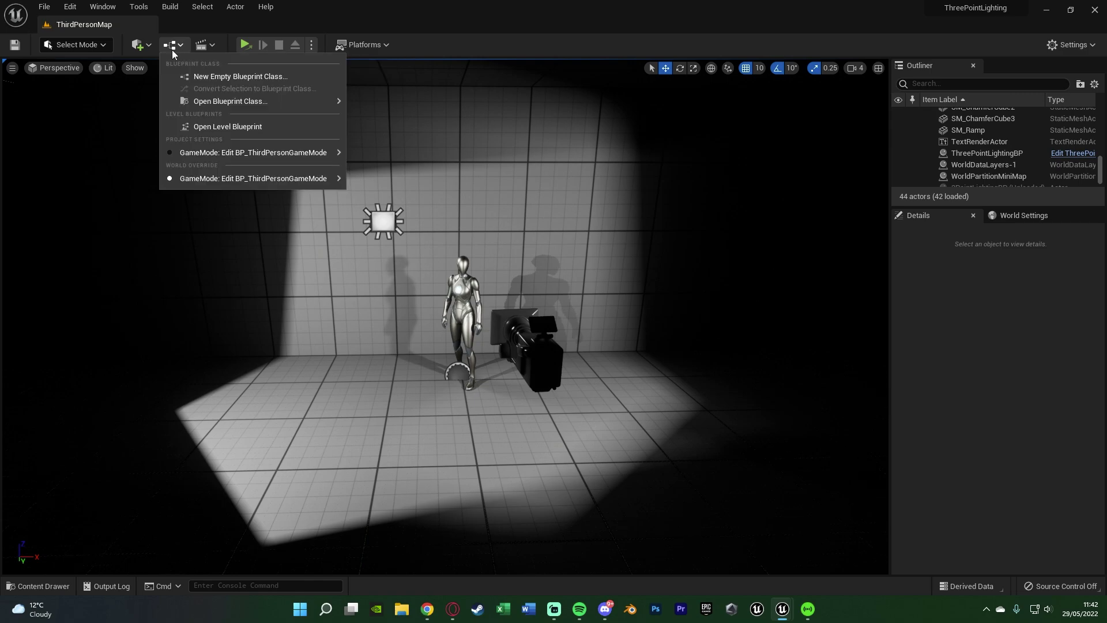
pyautogui.click(214, 126)
pyautogui.doubleClick(987, 12)
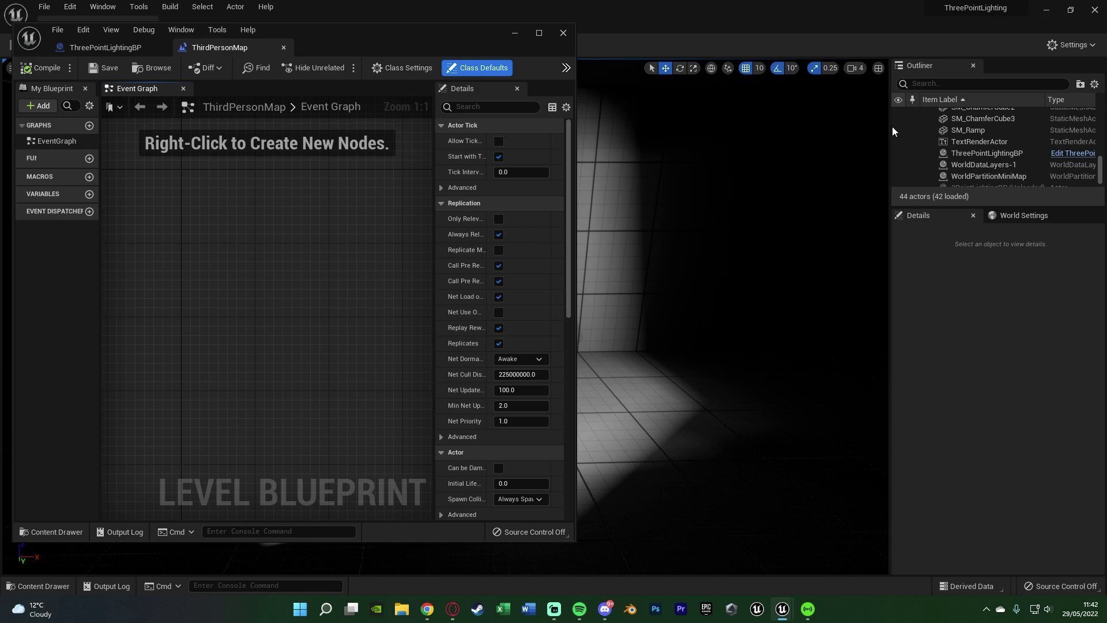
# Create a reference to the level's ThreePointLightingBP actor in the level blueprint's event graph and maximize the editor window
pyautogui.click(987, 153)
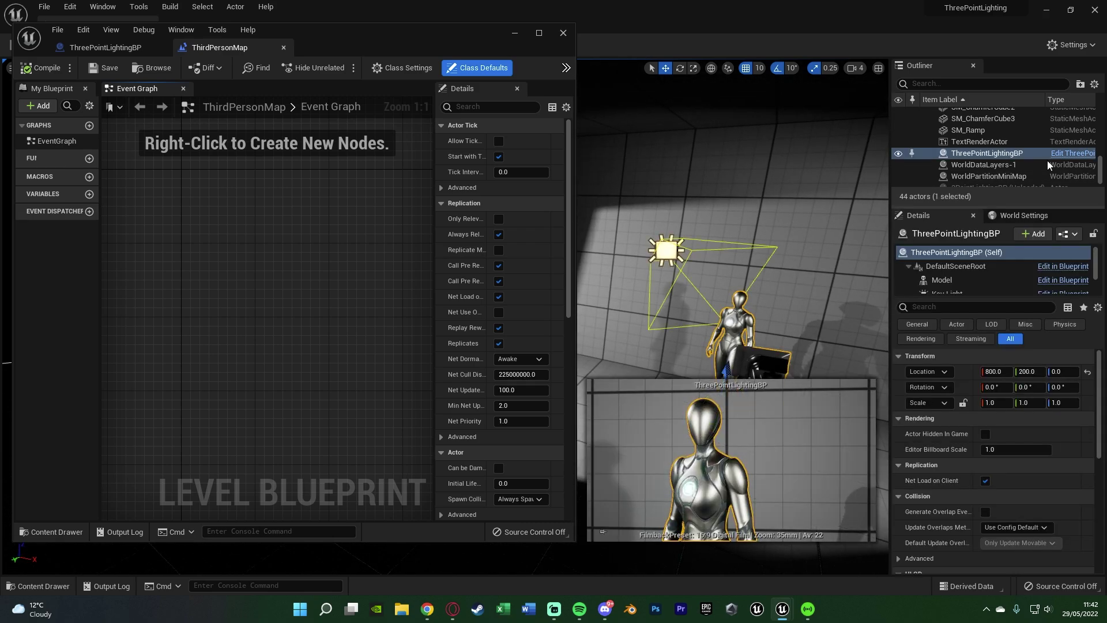
pyautogui.rightClick(196, 212)
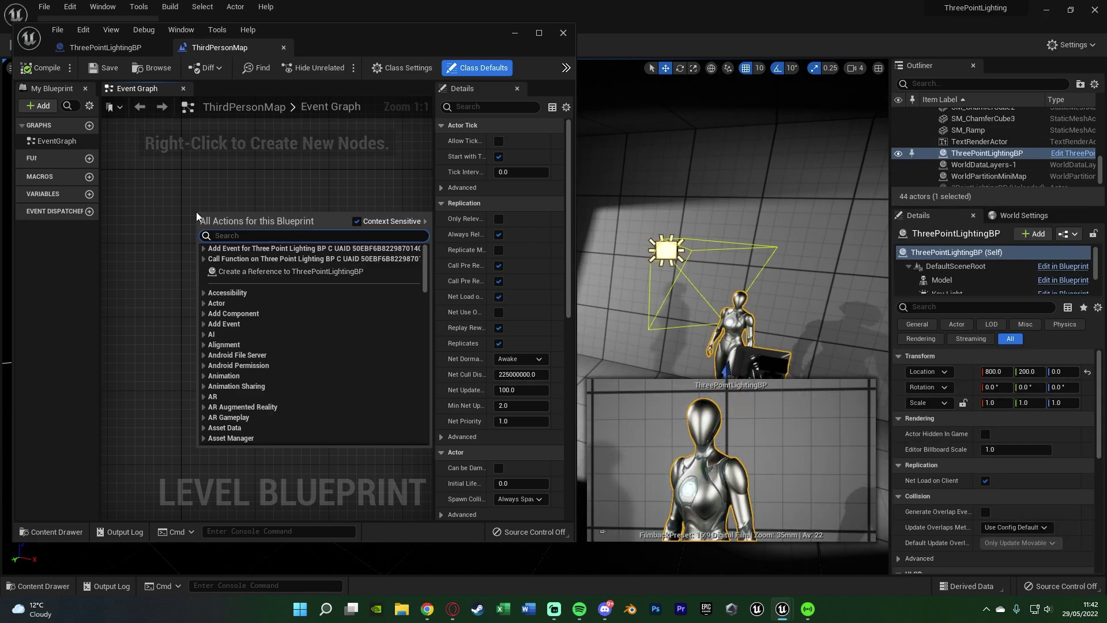
pyautogui.click(234, 275)
pyautogui.moveTo(398, 42); pyautogui.dragTo(461, 1)
pyautogui.moveTo(286, 215); pyautogui.dragTo(268, 281)
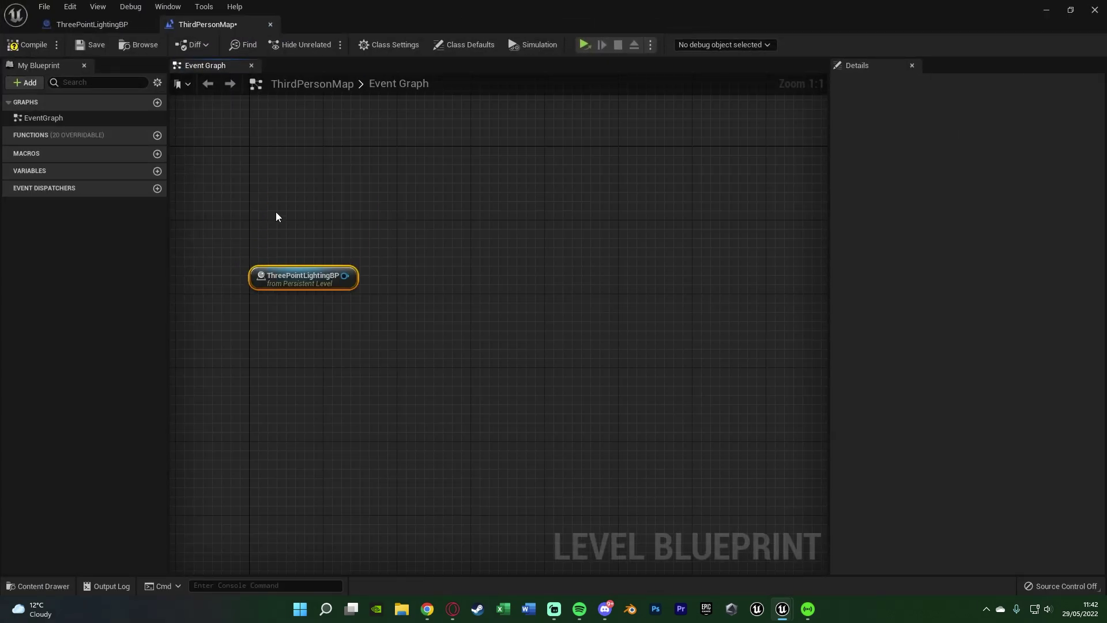
# Add an Event BeginPlay node above the ThreePointLightingBP reference
pyautogui.click(275, 173)
pyautogui.hotkey('ctrl', 'v')
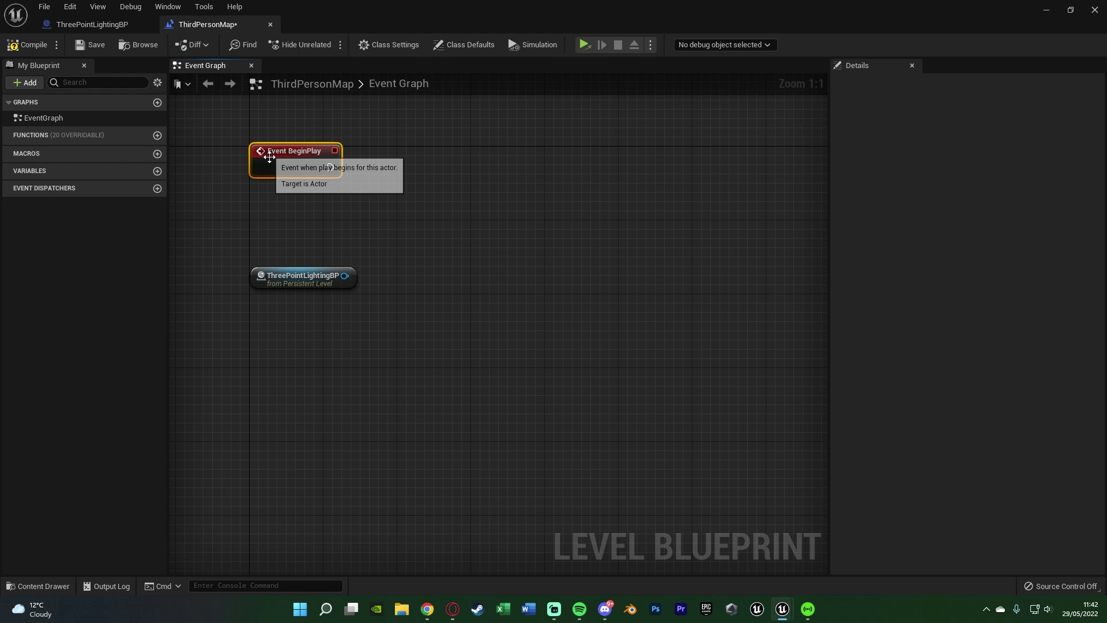
pyautogui.moveTo(291, 178); pyautogui.dragTo(290, 169)
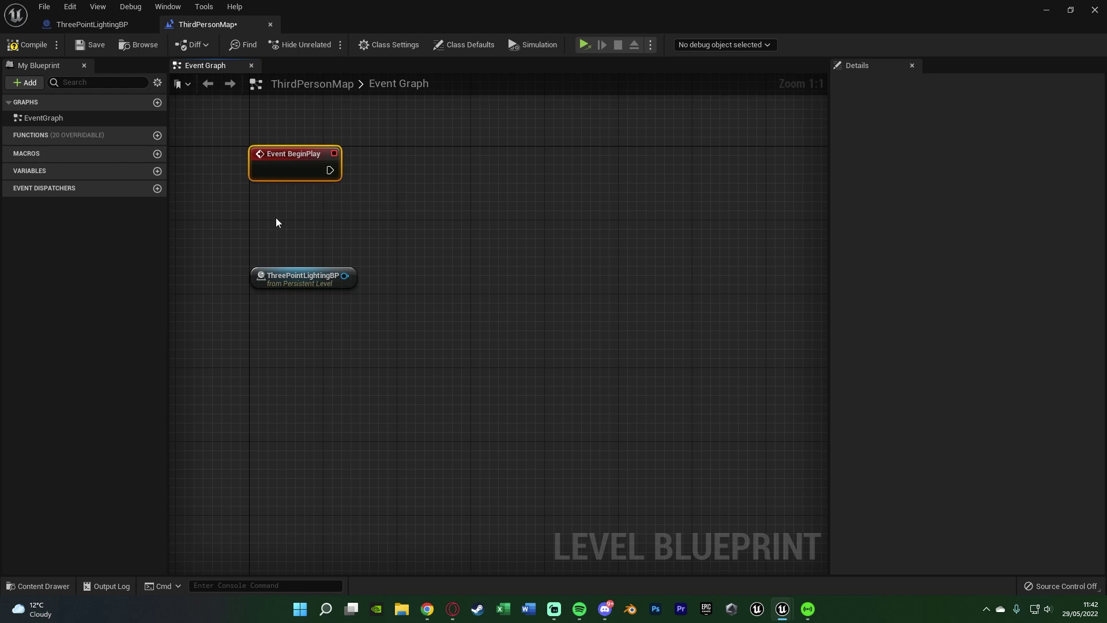
# Add a Get Player Controller node between Event BeginPlay and the ThreePointLightingBP reference, making room for it
pyautogui.moveTo(256, 276); pyautogui.dragTo(257, 313)
pyautogui.rightClick(258, 237)
pyautogui.write('get player con')
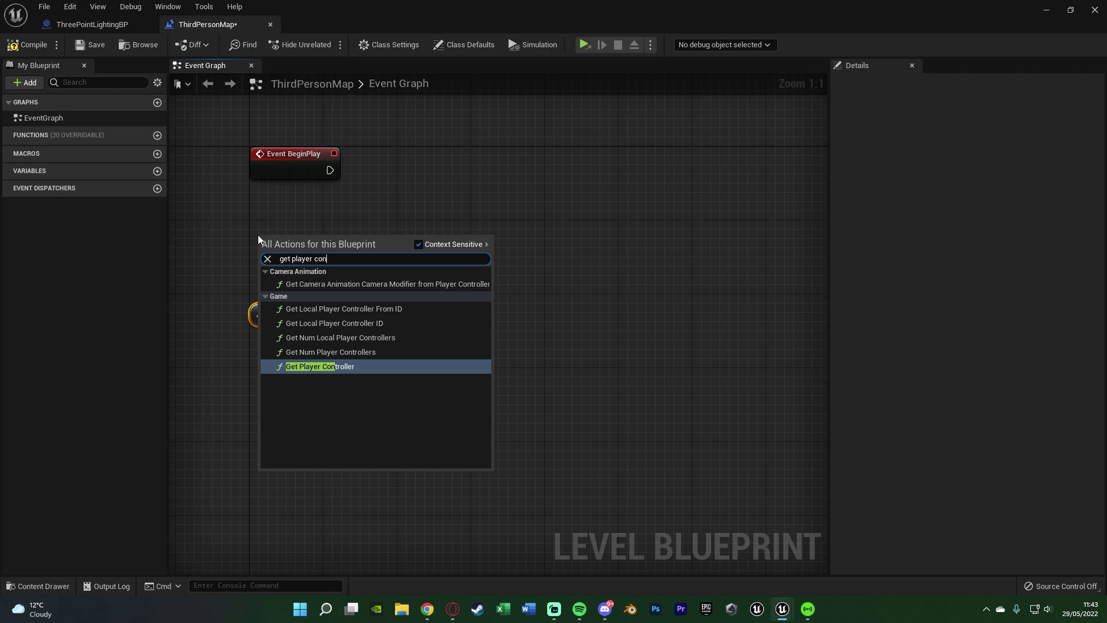
pyautogui.press('Return')
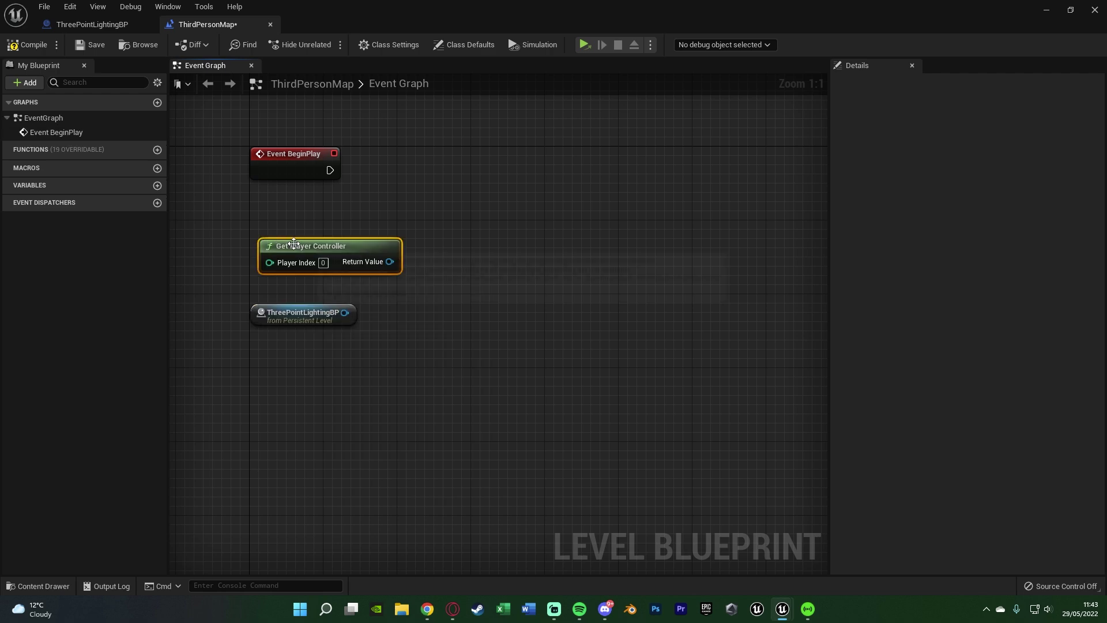
pyautogui.moveTo(285, 242); pyautogui.dragTo(285, 225)
# Add a Set View Target with Blend node from the player controller's return value and have Event BeginPlay execute it
pyautogui.moveTo(380, 243); pyautogui.dragTo(420, 203)
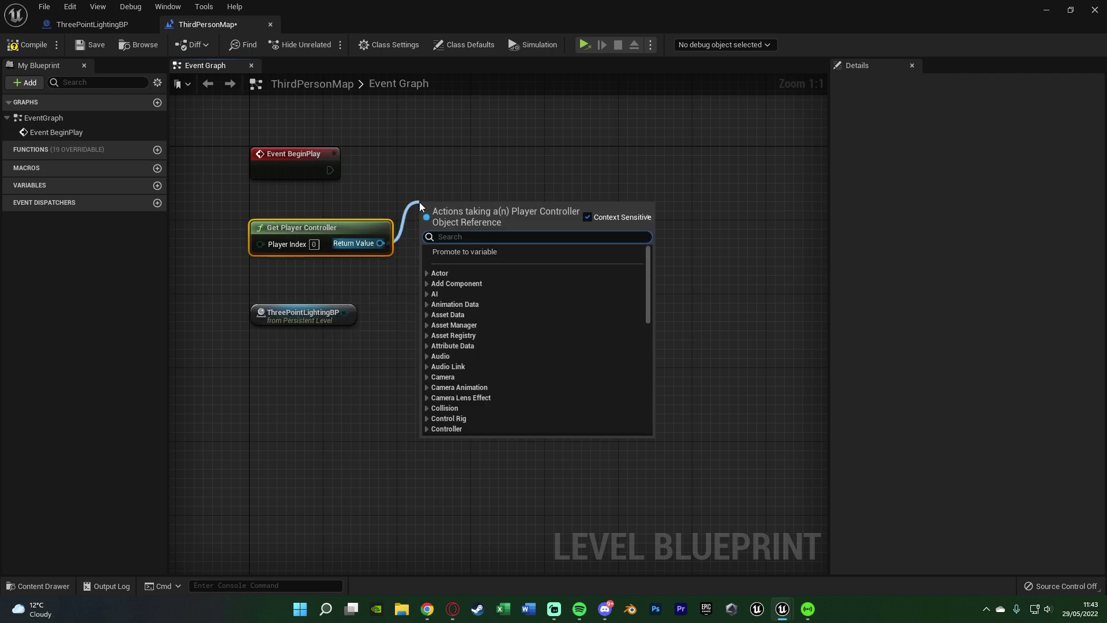
pyautogui.write('set view')
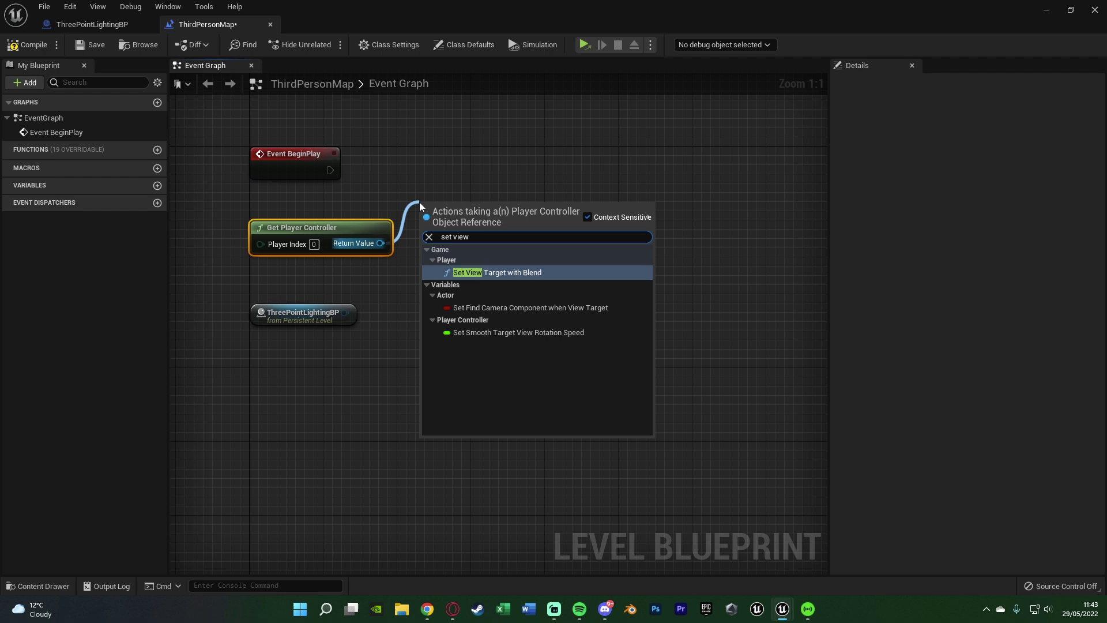
pyautogui.press('Return')
pyautogui.moveTo(426, 235); pyautogui.dragTo(331, 172)
# Connect the ThreePointLightingBP reference to the New View Target input and arrange the nodes compactly beside Set View Target with Blend
pyautogui.moveTo(521, 206); pyautogui.dragTo(548, 144)
pyautogui.moveTo(455, 207); pyautogui.dragTo(340, 313)
pyautogui.moveTo(270, 324); pyautogui.dragTo(305, 215)
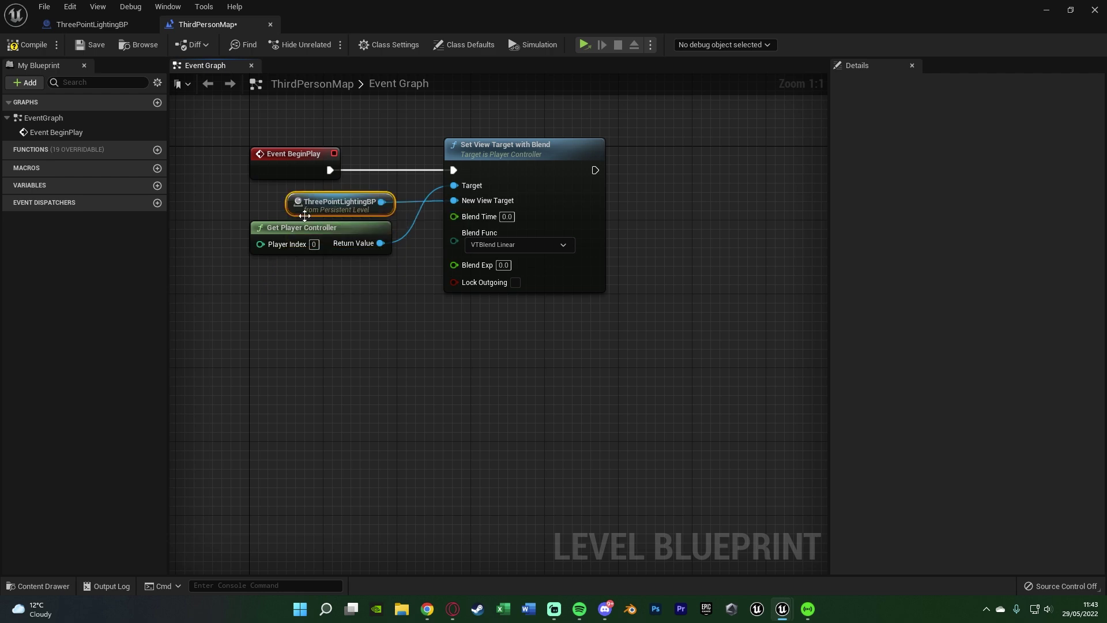
pyautogui.click(304, 230)
pyautogui.click(310, 205)
pyautogui.click(466, 384)
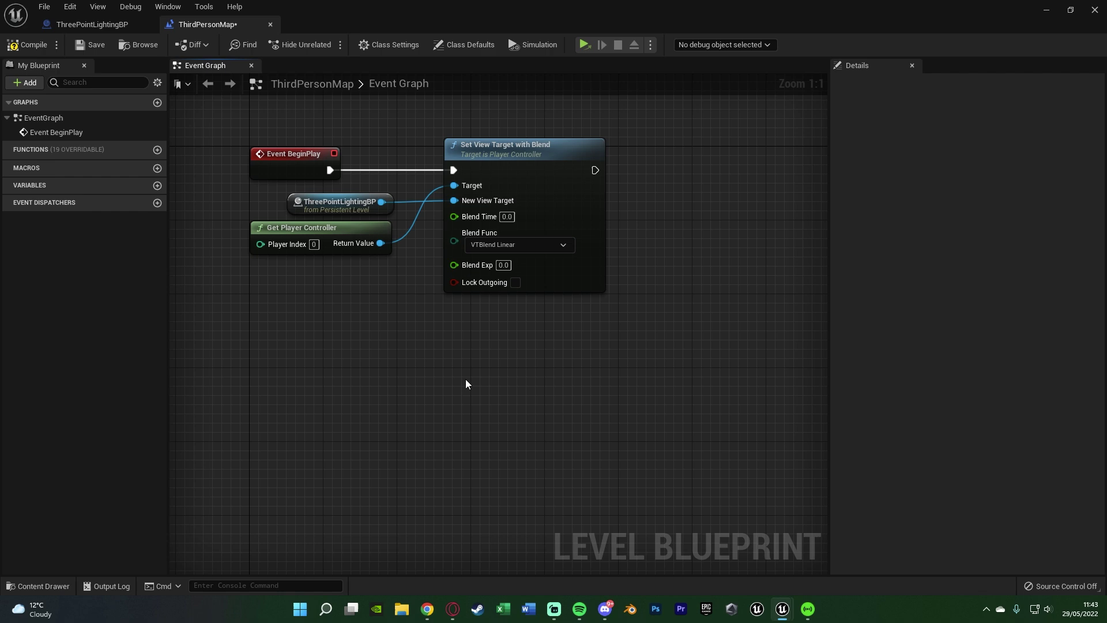
pyautogui.moveTo(478, 164); pyautogui.dragTo(459, 164)
pyautogui.click(389, 134)
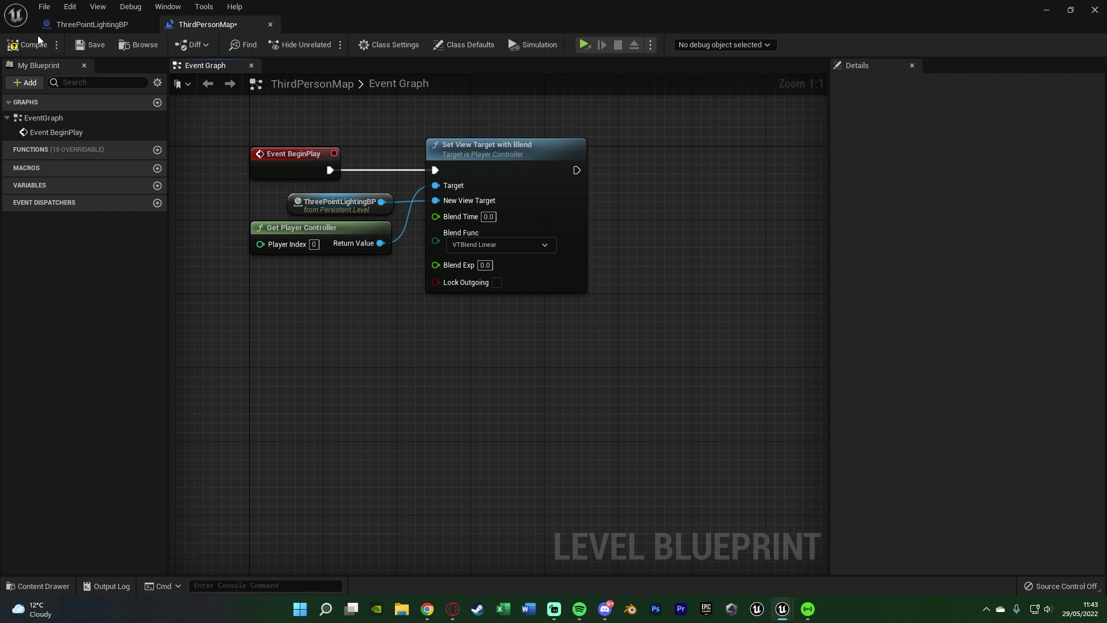
# Save the level blueprint, then add an Execute Console Command node after Set View Target with Blend and align it in line
pyautogui.click(91, 44)
pyautogui.moveTo(602, 237)
pyautogui.mouseDown(button='right')
pyautogui.moveTo(478, 279)
pyautogui.moveTo(605, 246)
pyautogui.mouseUp(button='right')
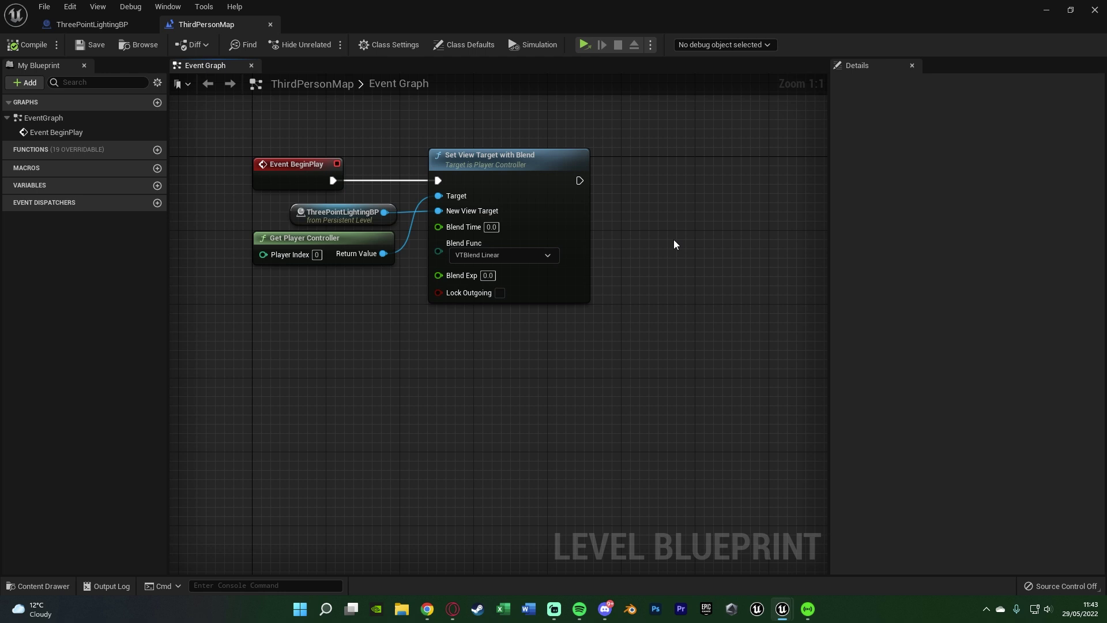
pyautogui.moveTo(608, 180); pyautogui.dragTo(484, 230, button='right')
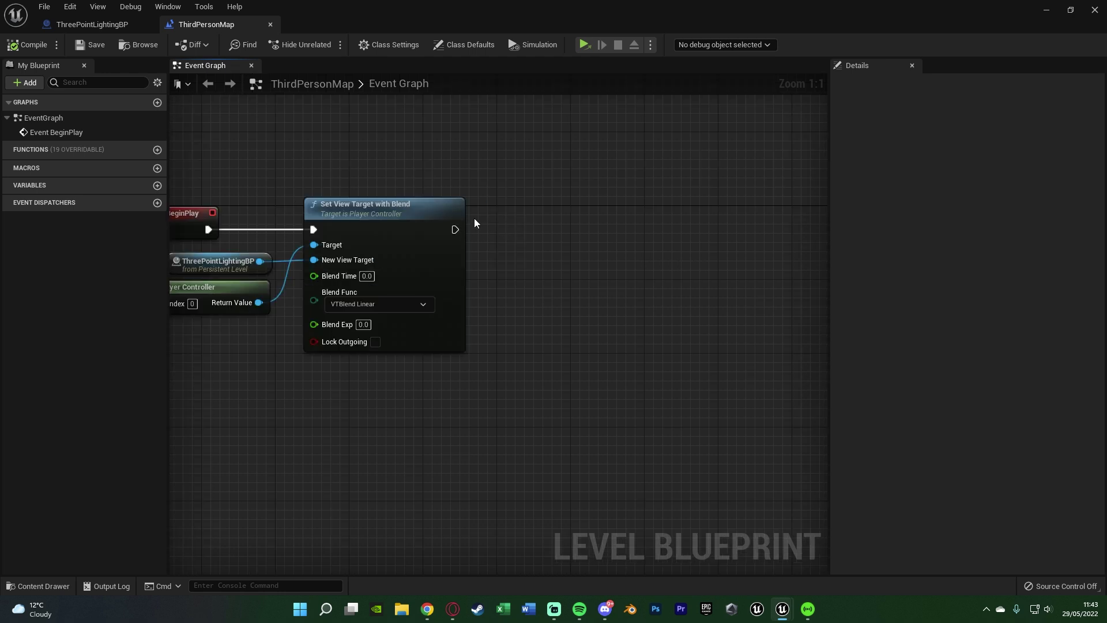
pyautogui.moveTo(454, 230); pyautogui.dragTo(516, 229)
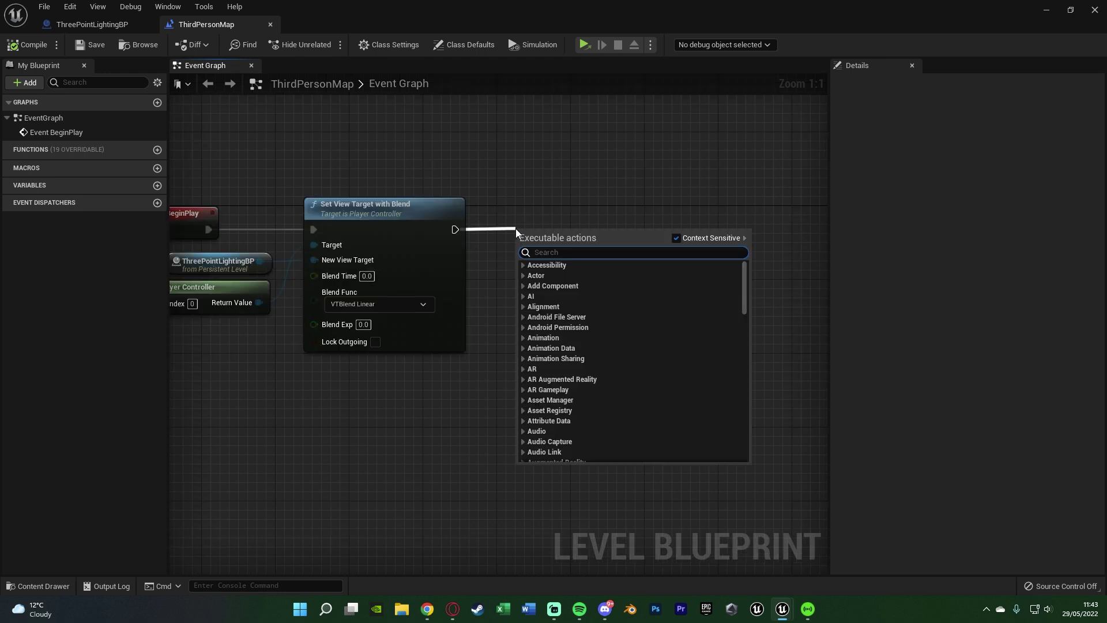
pyautogui.write('execute')
pyautogui.press('Return')
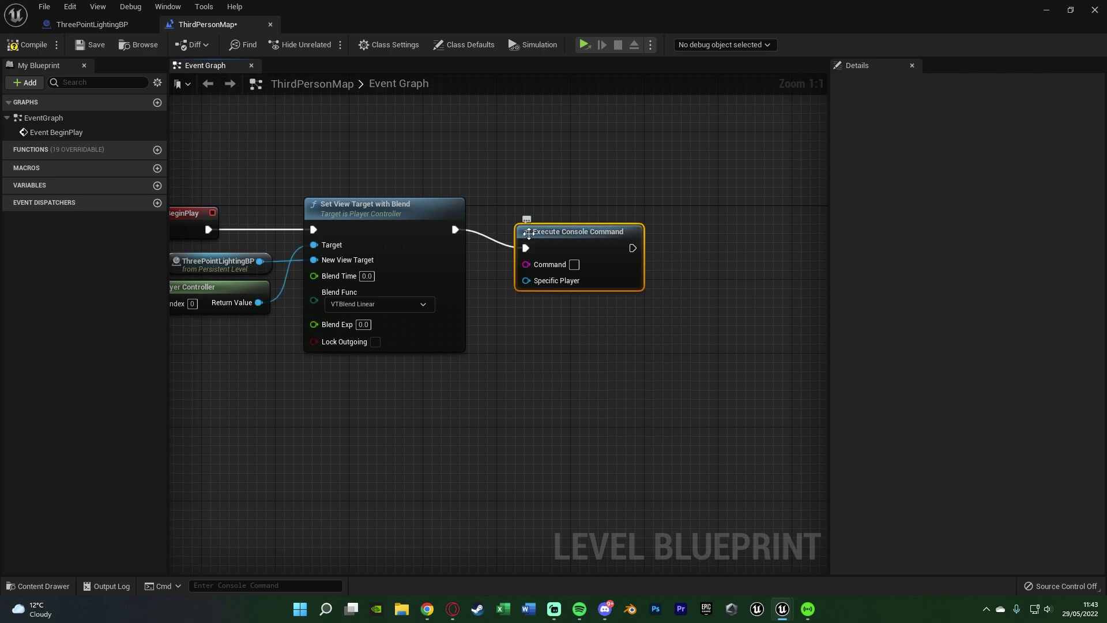
pyautogui.moveTo(525, 218); pyautogui.dragTo(517, 218)
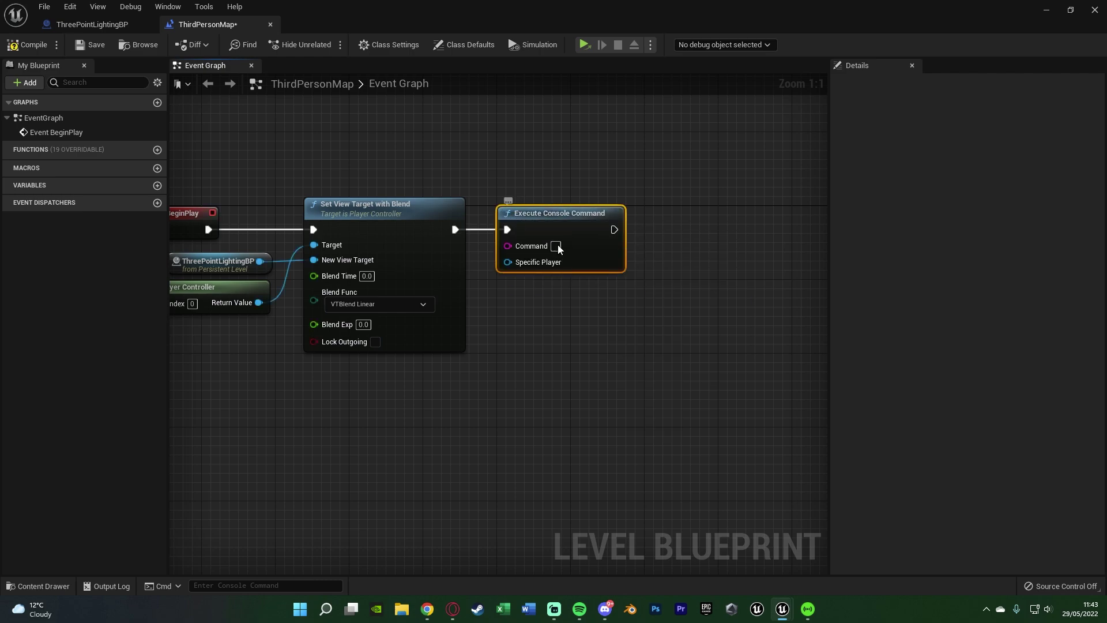
# Set the Execute Console Command node's command to "setres 1920x1080", then compile and save the level blueprint
pyautogui.write('setres 1920x1080')
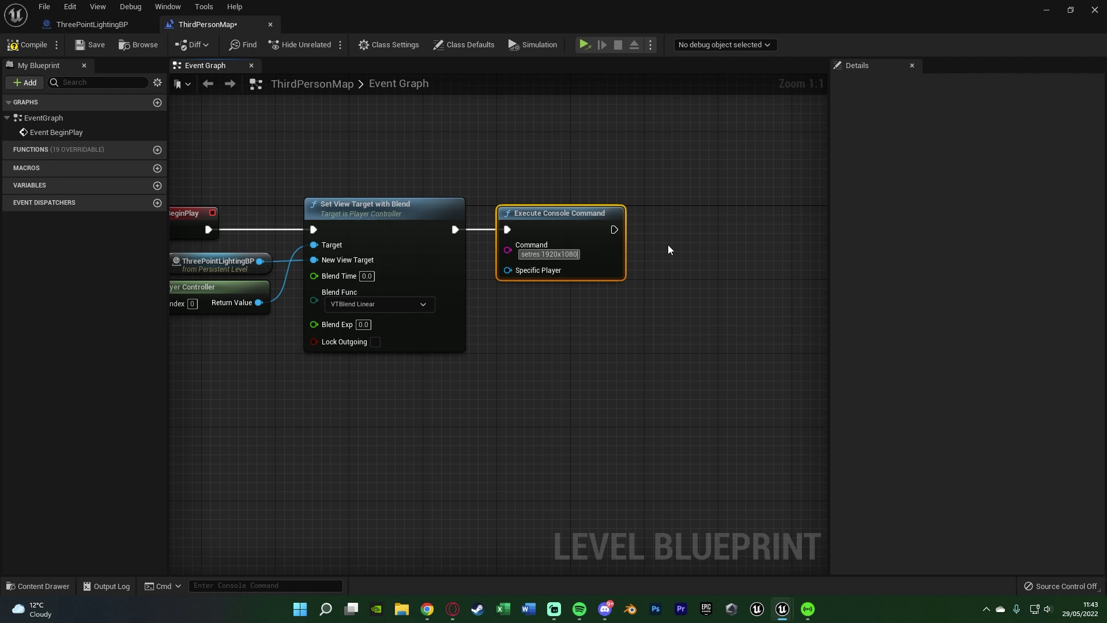
pyautogui.press('Return')
pyautogui.click(30, 45)
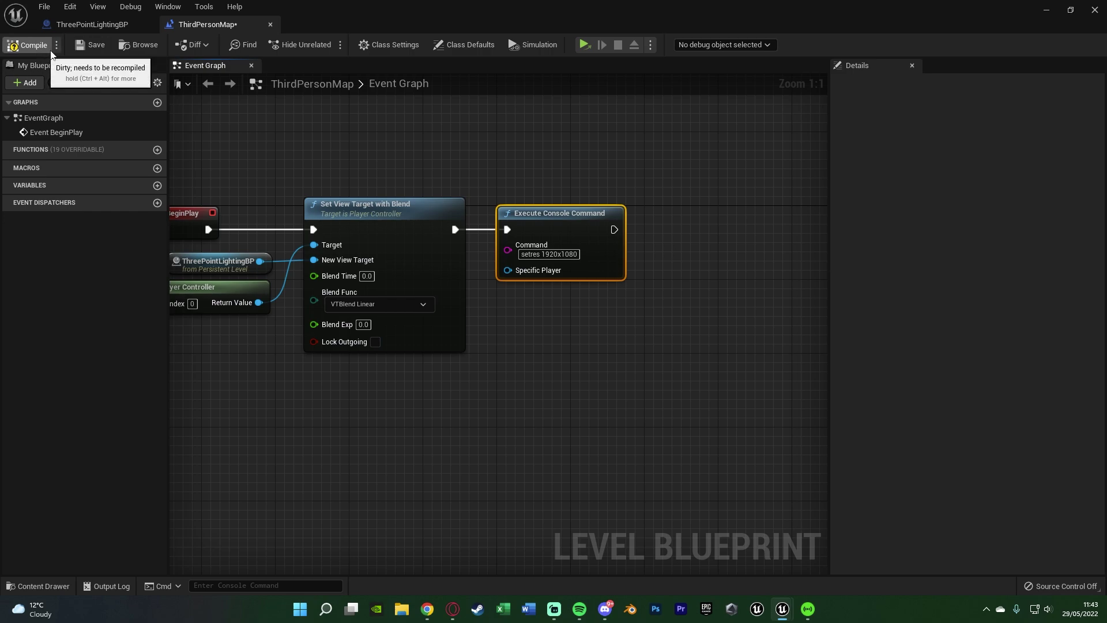
pyautogui.click(91, 45)
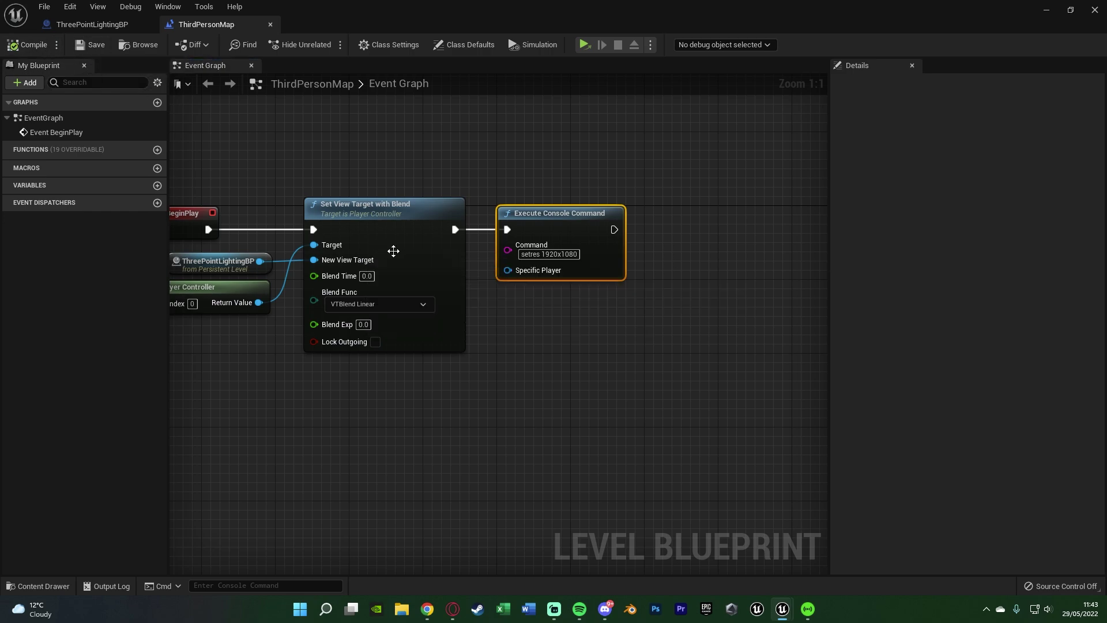
# Return to the level editor, test the level as a Standalone Game, and exit the game
pyautogui.click(1047, 9)
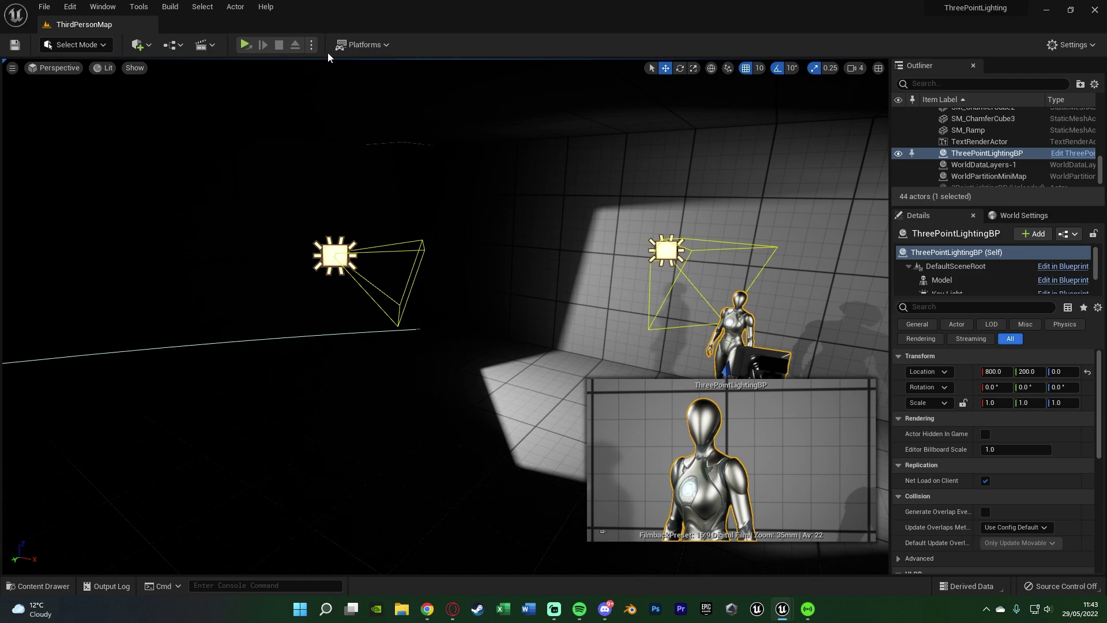
pyautogui.click(312, 46)
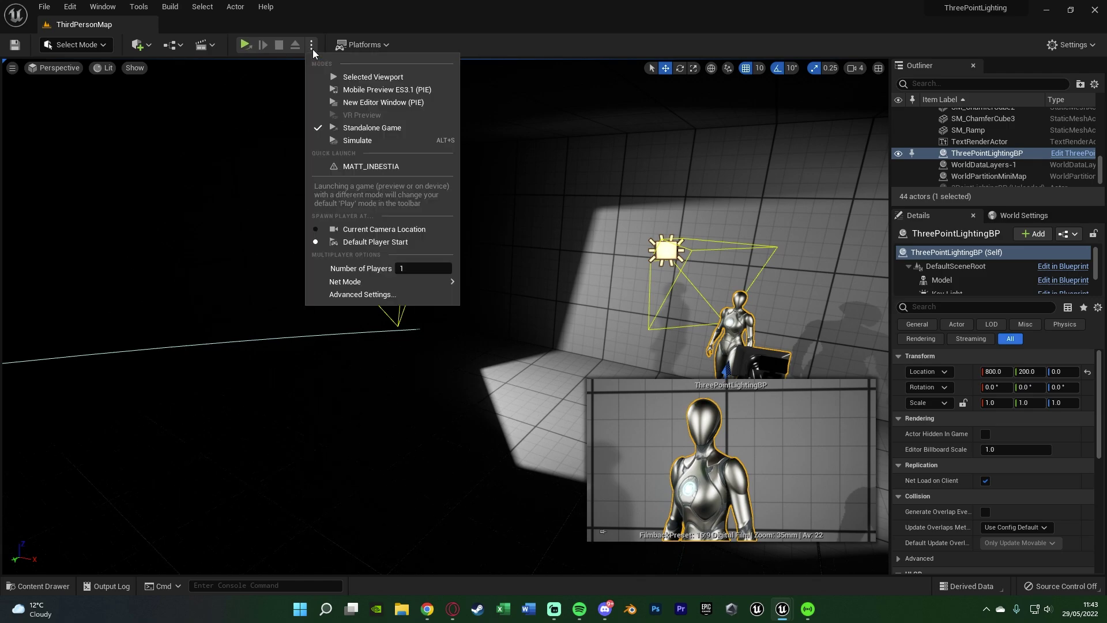
pyautogui.click(378, 126)
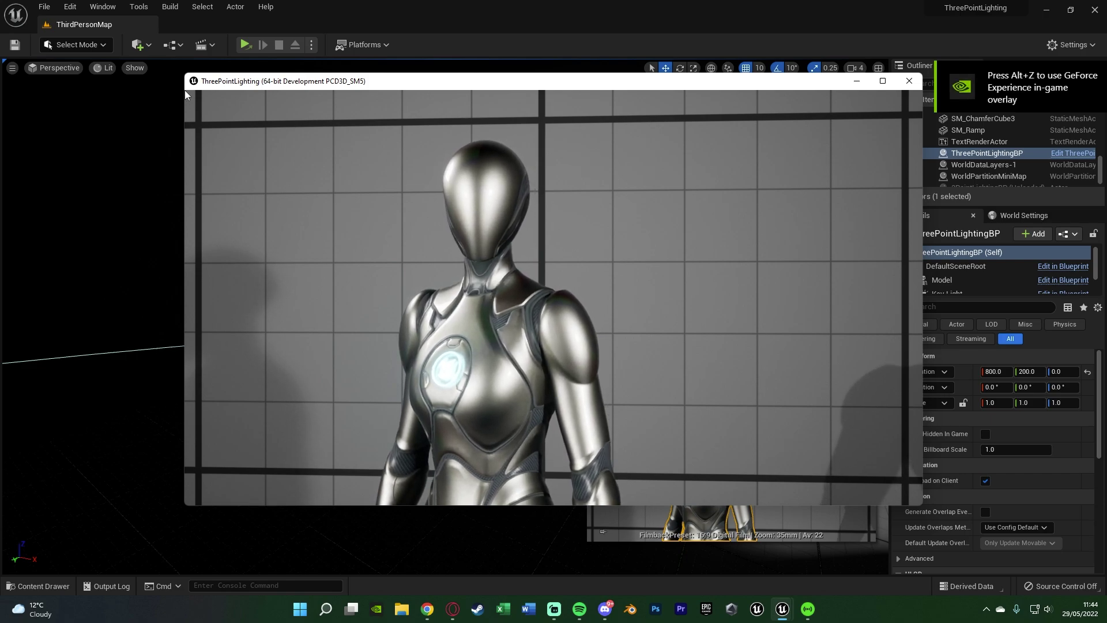
pyautogui.press('Escape')
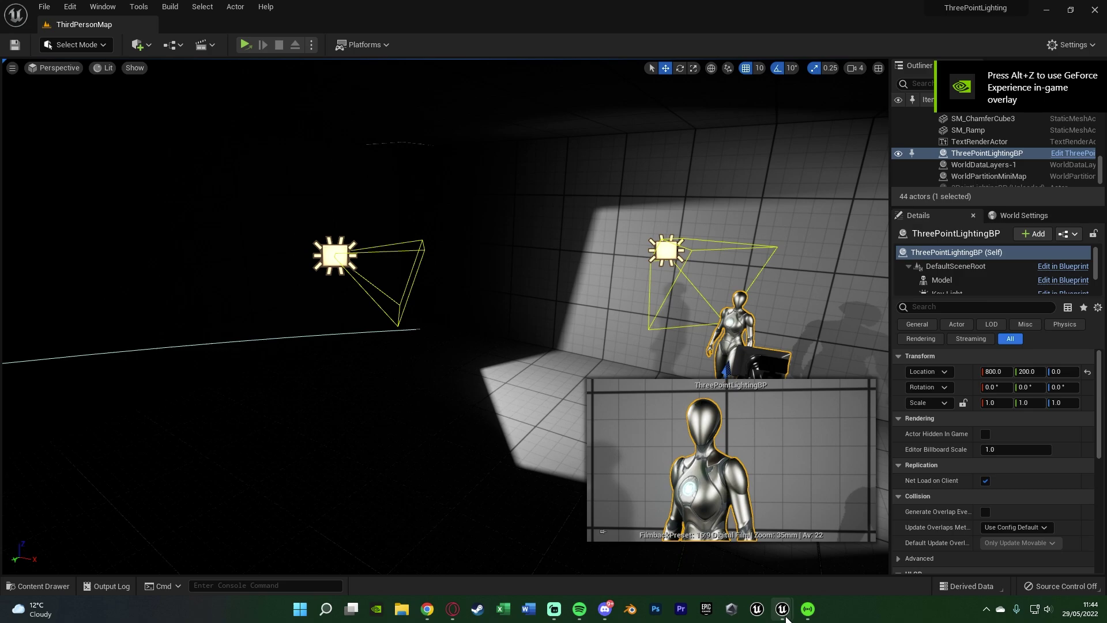
# Go back to the level blueprint and insert a Delay node between Set View Target with Blend and Execute Console Command
pyautogui.click(782, 608)
pyautogui.click(749, 539)
pyautogui.moveTo(552, 225); pyautogui.dragTo(711, 219)
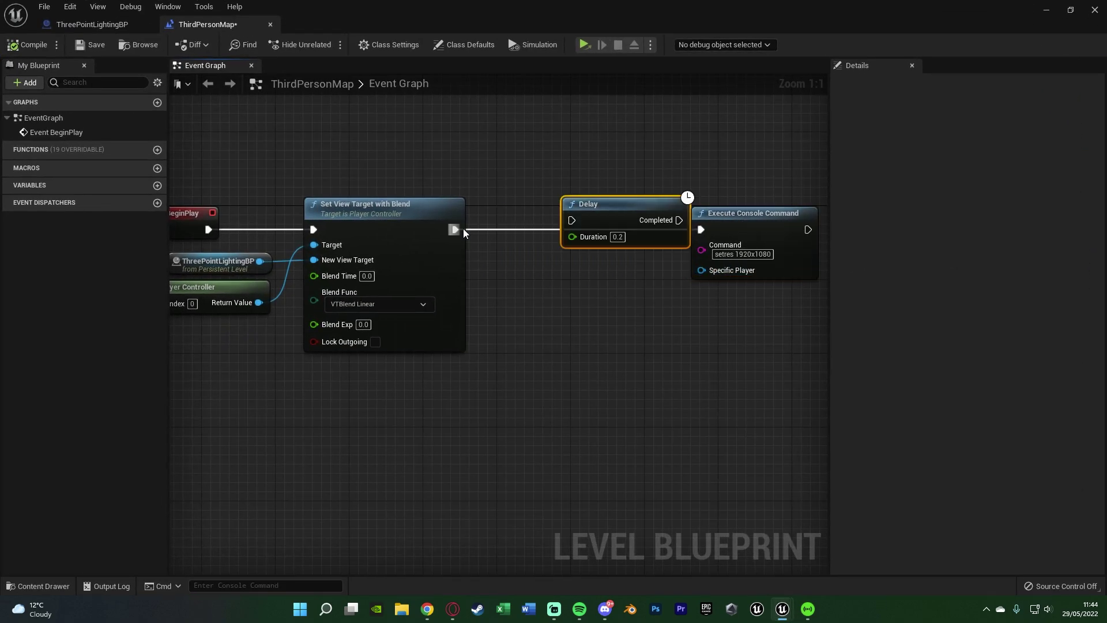
pyautogui.moveTo(462, 228); pyautogui.dragTo(579, 224)
pyautogui.moveTo(620, 222); pyautogui.dragTo(702, 226)
# Set the Delay node's duration to 1.0 and save ThirdPersonMap
pyautogui.click(544, 246)
pyautogui.write('1')
pyautogui.press('Return')
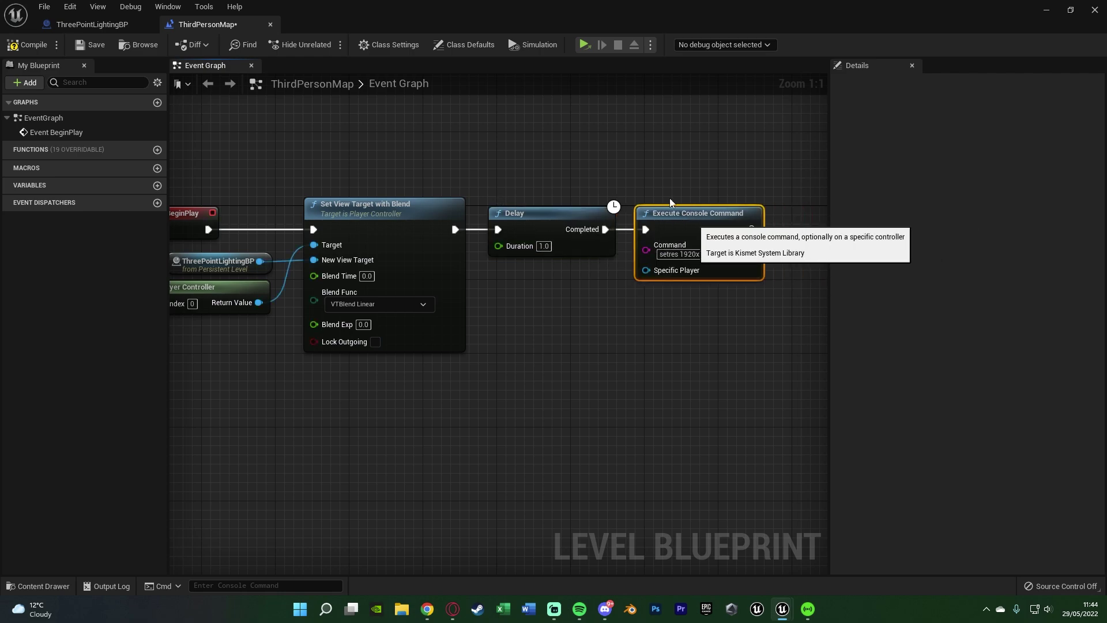
pyautogui.click(669, 198)
pyautogui.hotkey('ctrl', 's')
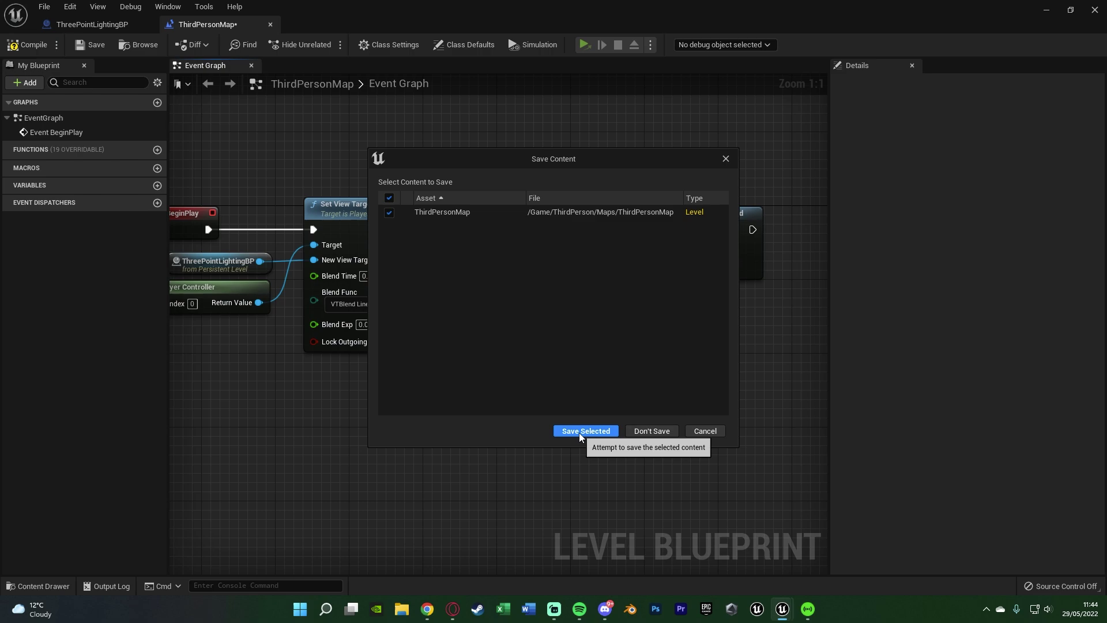
pyautogui.click(579, 433)
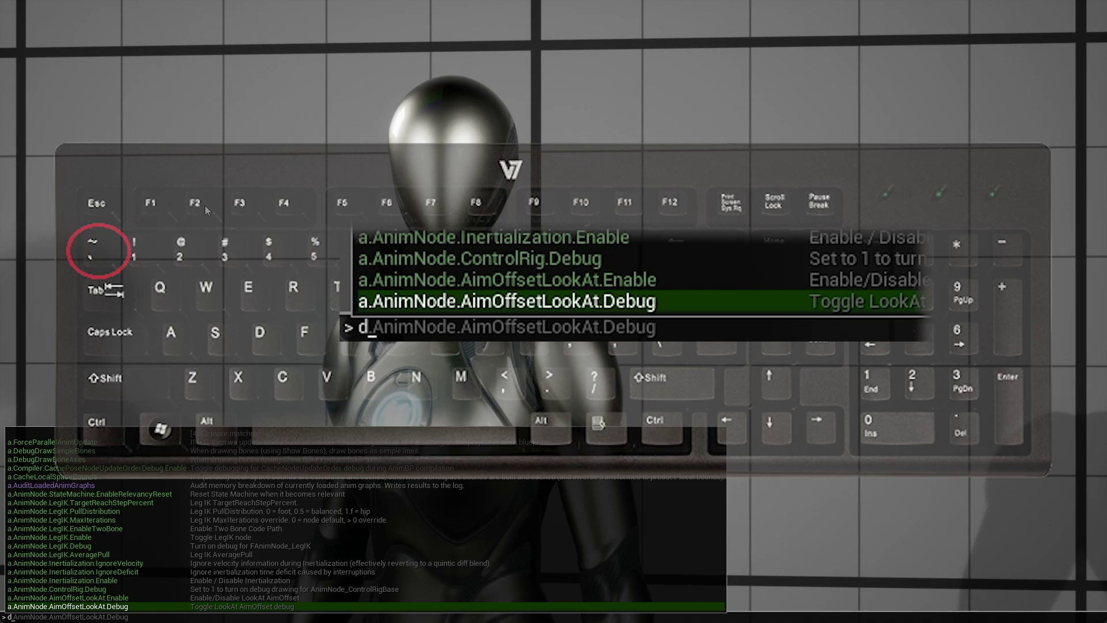
# Enter a console command starting with "d" and containing "all" in the running standalone game
pyautogui.write('all')
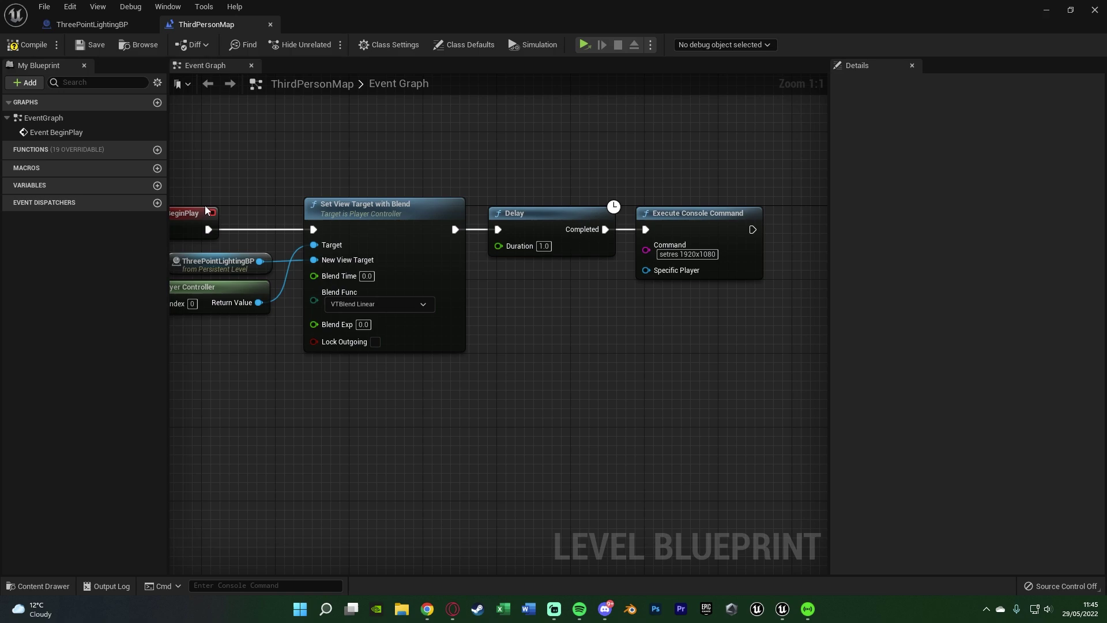
# Return to the level editor and look through the lighting build options without building anything
pyautogui.click(1045, 9)
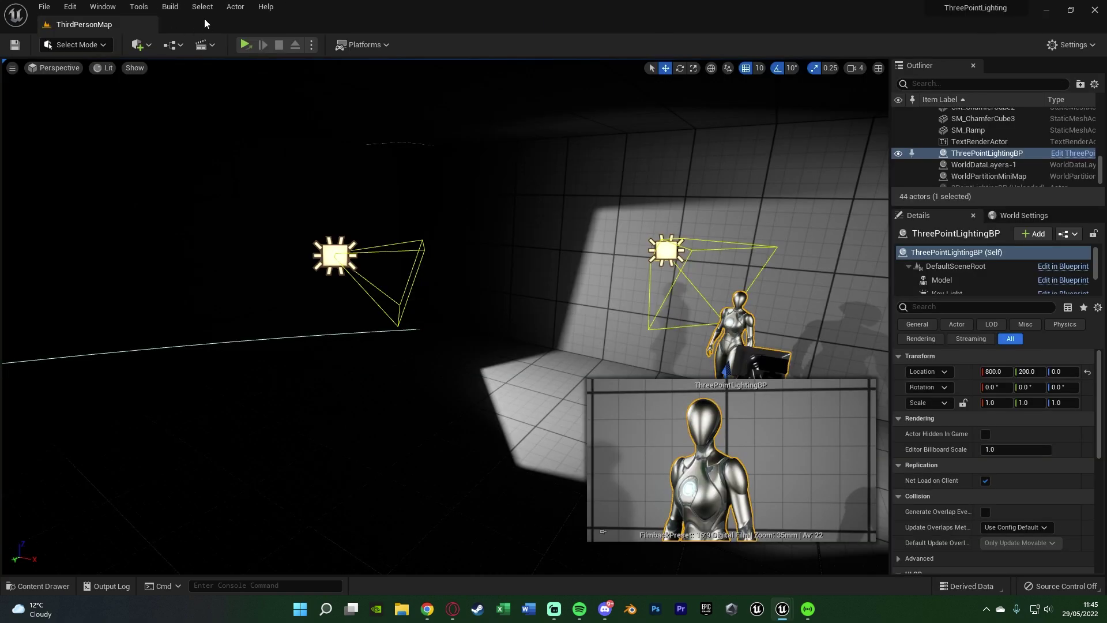
pyautogui.click(170, 6)
pyautogui.moveTo(195, 81)
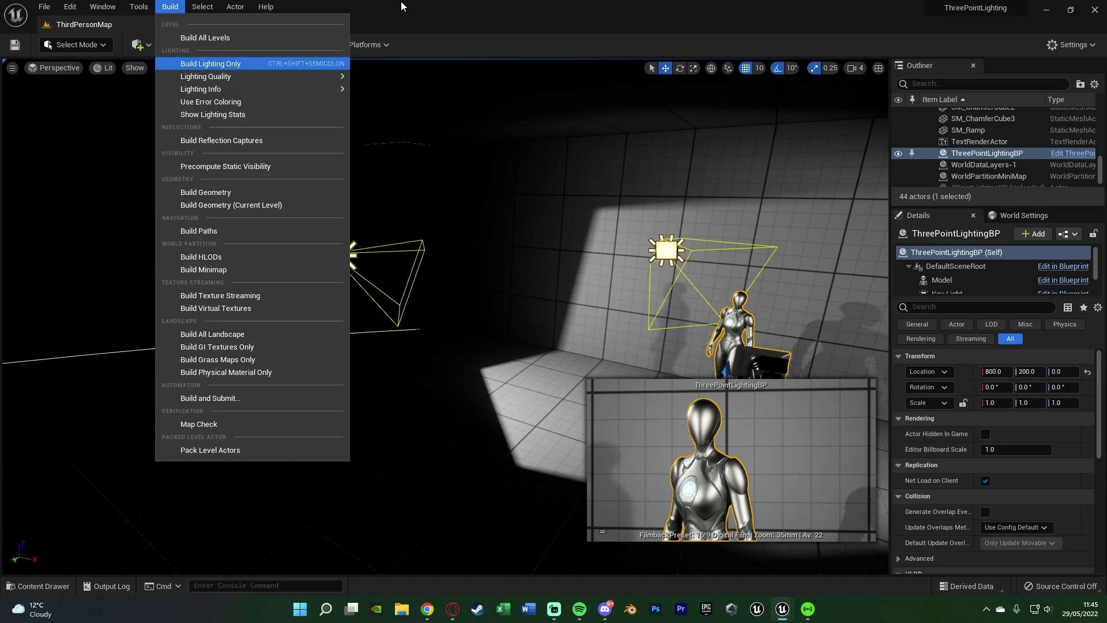
pyautogui.click(428, 1)
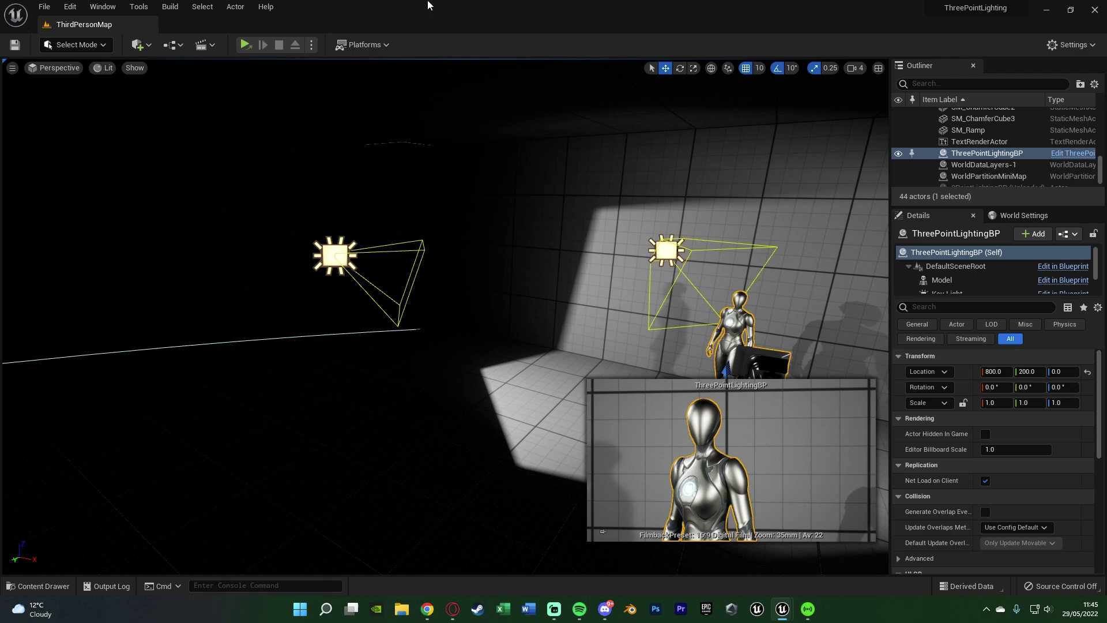